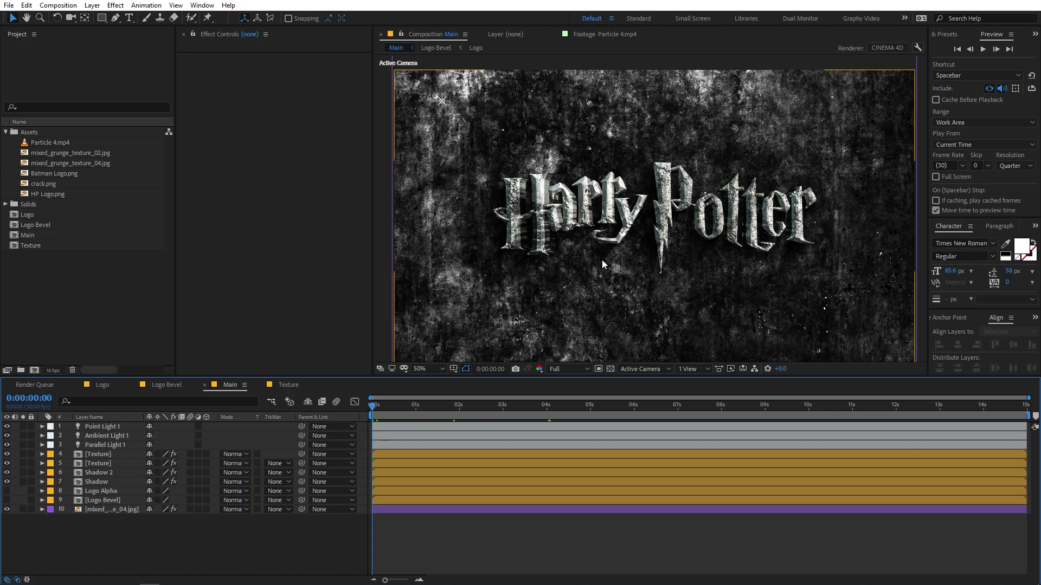
- Place the Logo comp as the top layer of the Main composition
left_click(28, 216)
left_click_drag(27, 215, 80, 426)
left_click(106, 311)
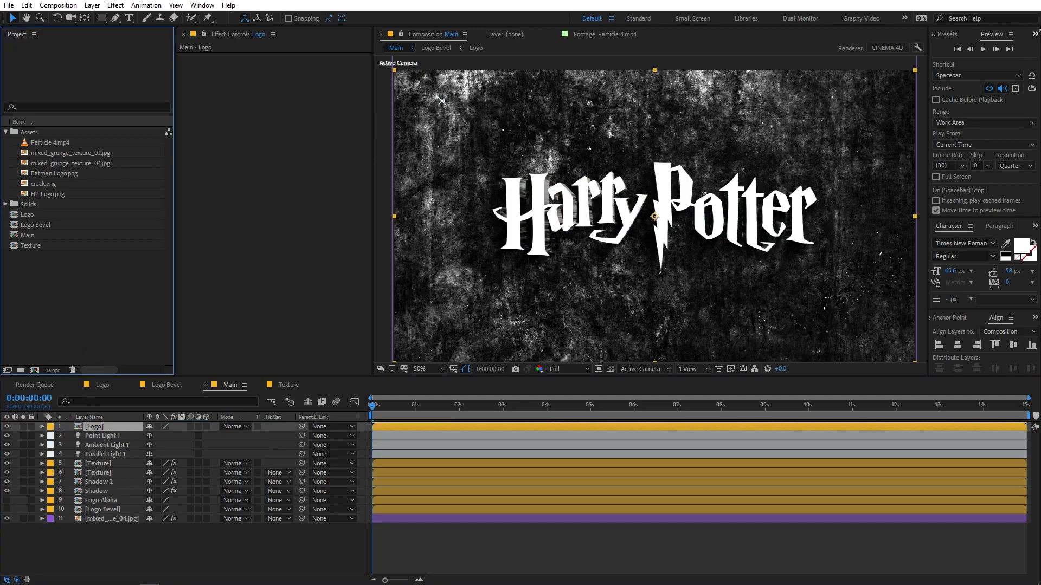
- Apply Find Edges to the Logo layer with Invert enabled
left_click(948, 34)
left_click(961, 52)
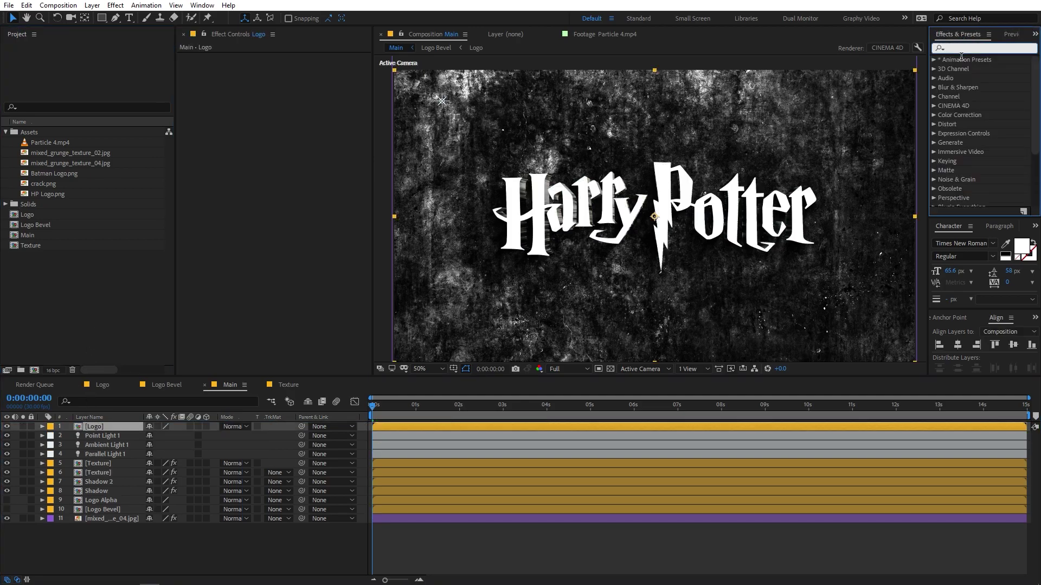
type("find")
left_click_drag(982, 68, 101, 429)
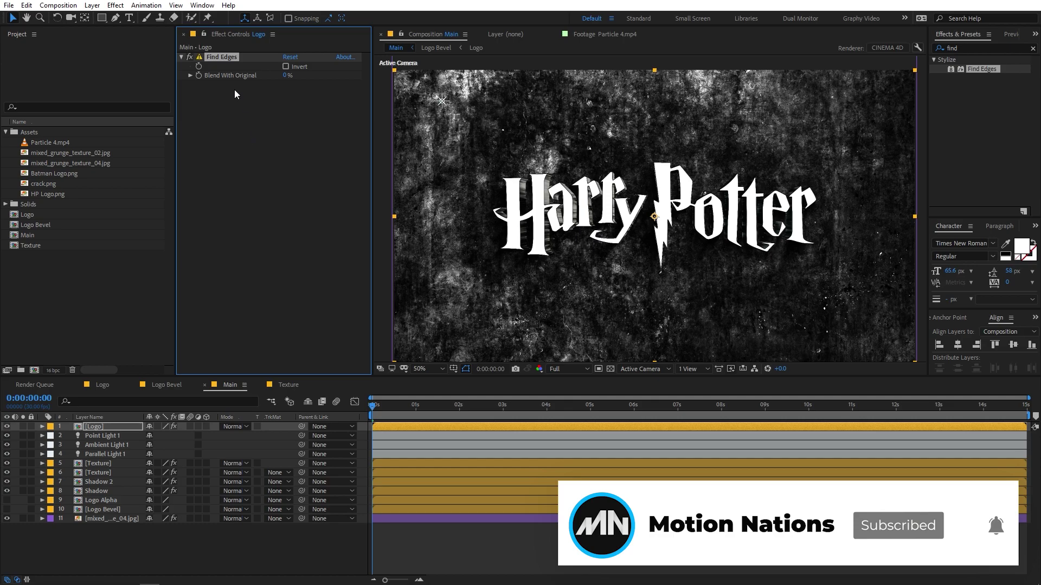
left_click(286, 67)
scroll(555, 196, "up", 2)
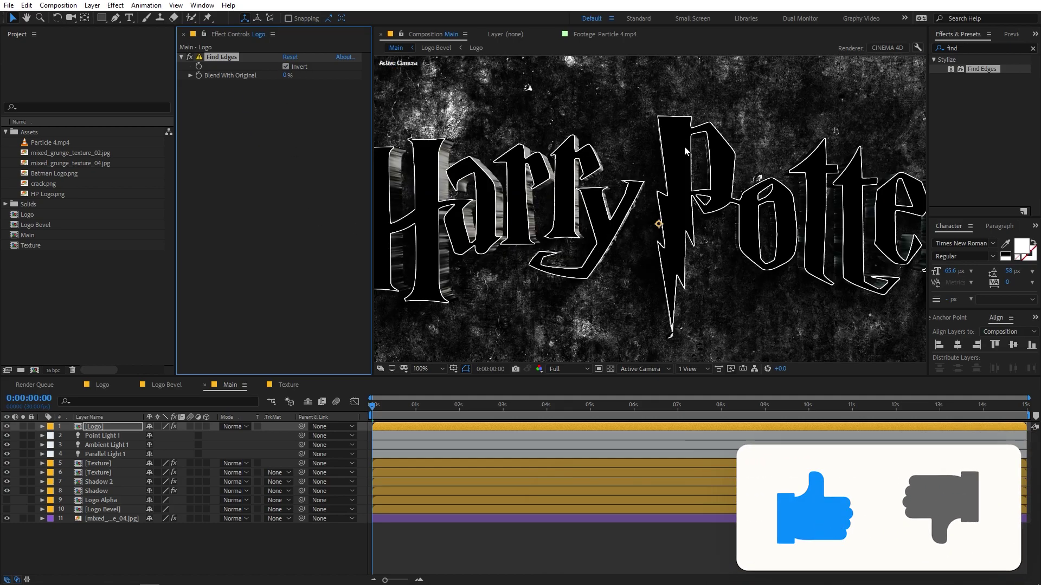
scroll(717, 162, "down", 2)
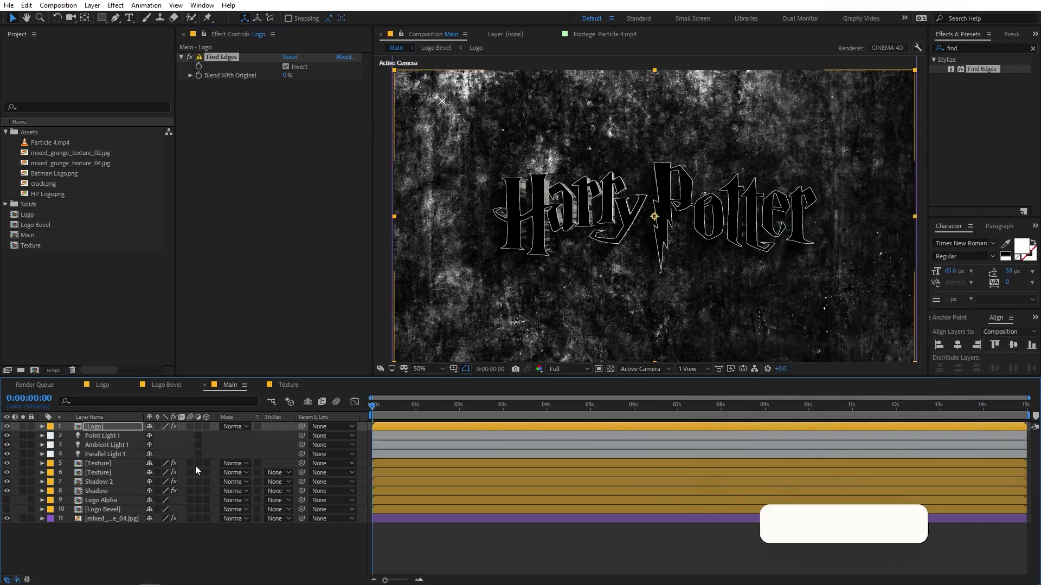
- Set the Logo layer's blend mode to Add and inspect the outlined letters
left_click(237, 428)
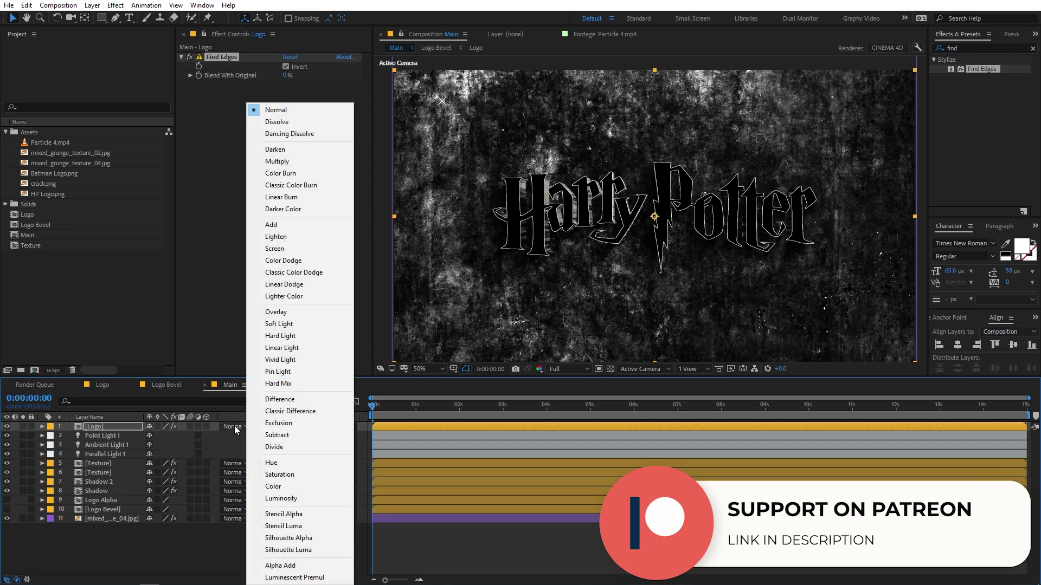
left_click(270, 227)
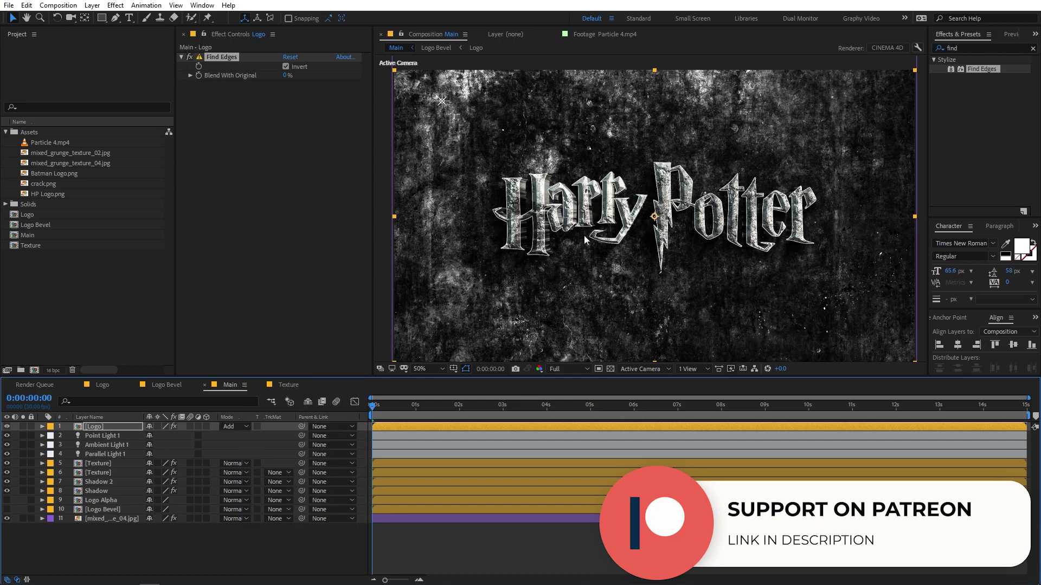
scroll(639, 212, "up", 2)
scroll(639, 212, "up", 2)
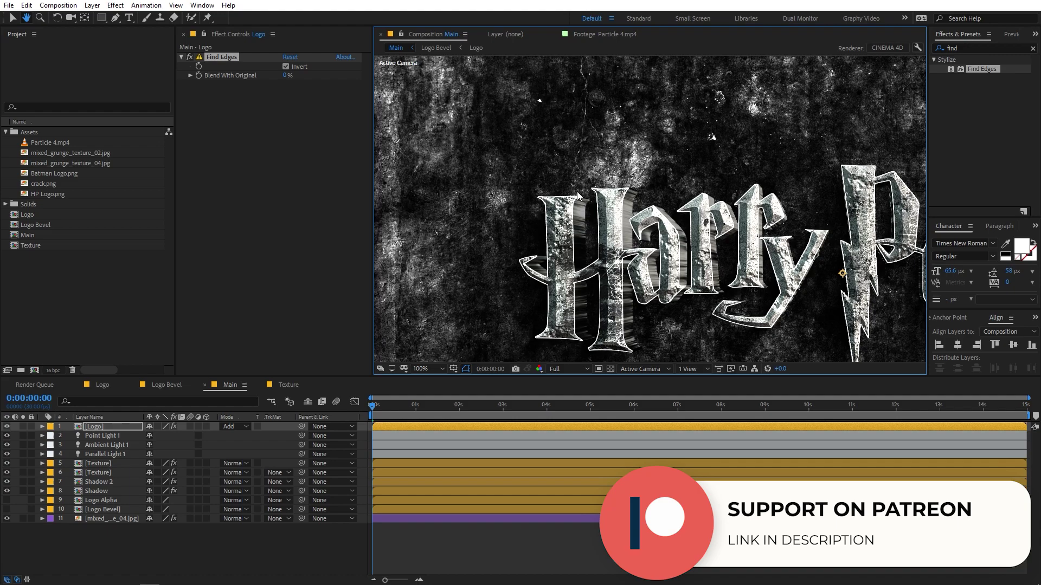
scroll(554, 191, "up", 2)
left_click_drag(555, 191, 828, 253)
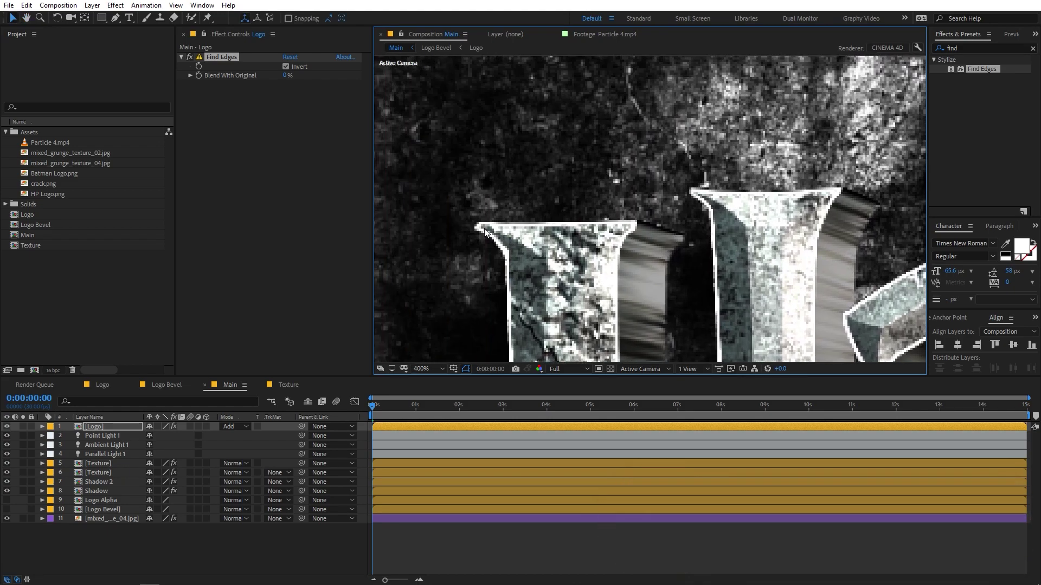
scroll(555, 246, "down", 6)
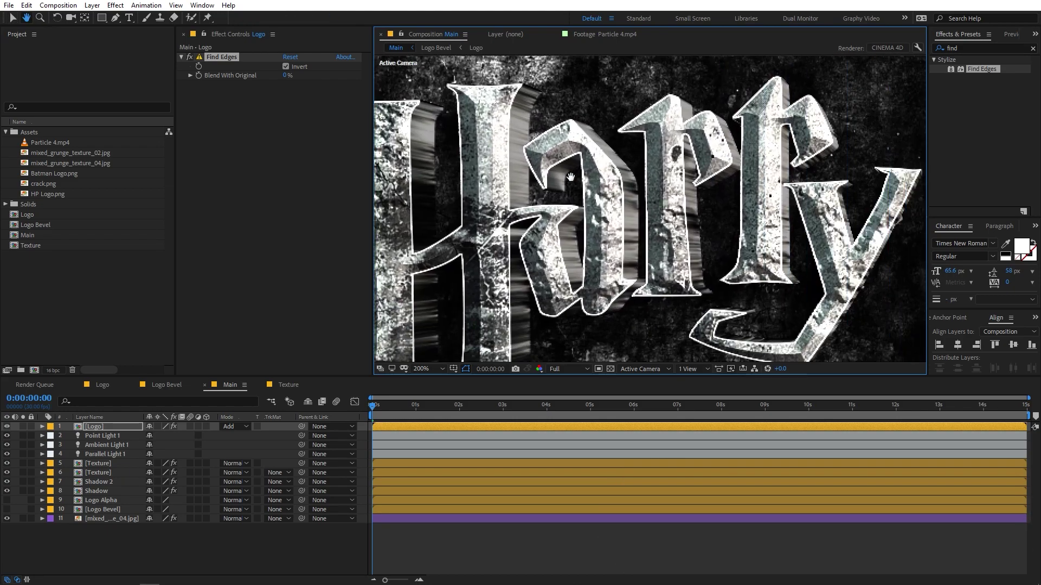
left_click_drag(753, 238, 658, 262)
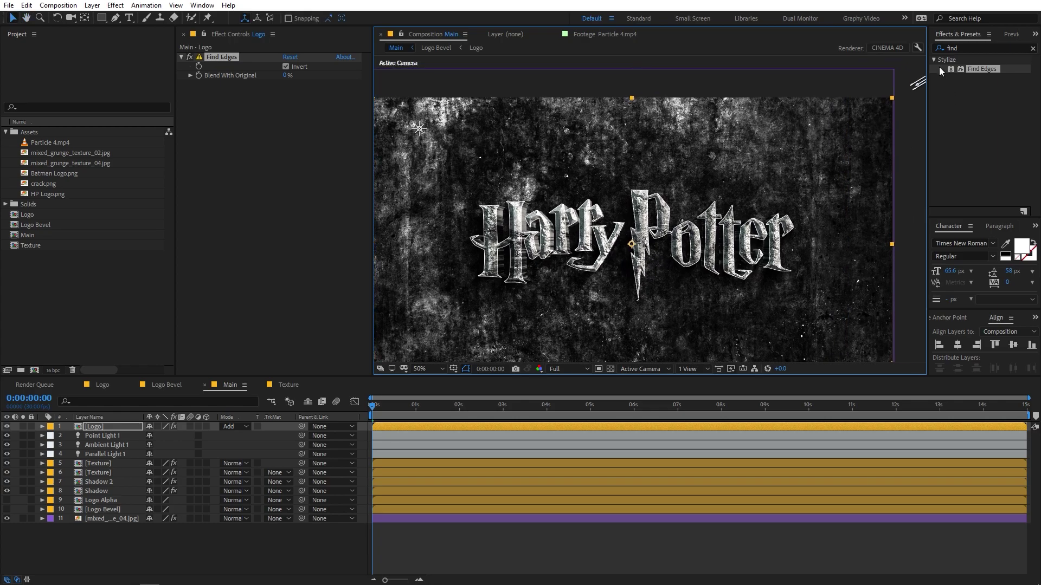
left_click(970, 48)
- Apply Tint to the Logo layer, mapping white to gold FFDE00
type("tint")
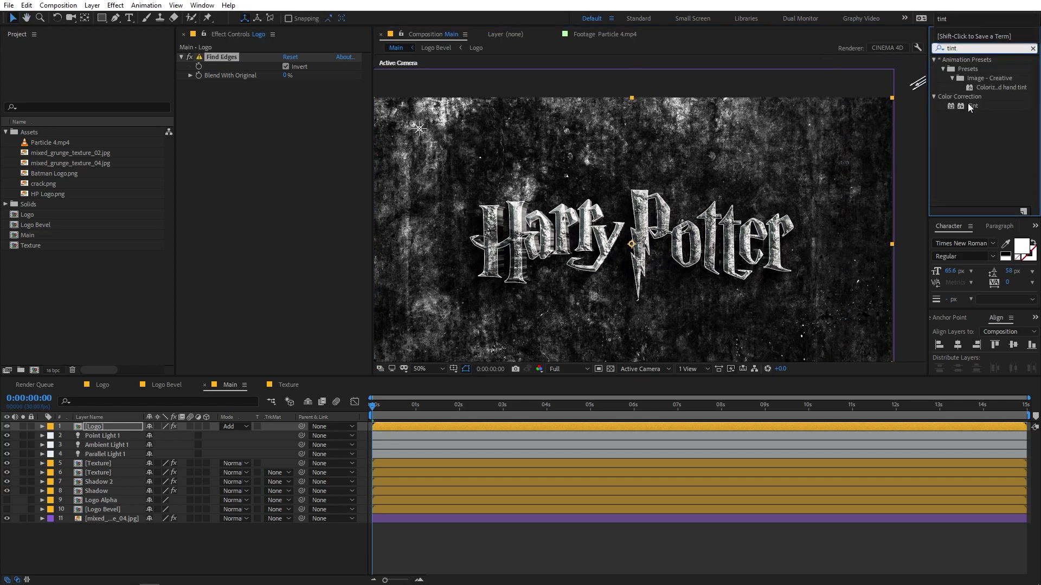
left_click_drag(969, 107, 285, 191)
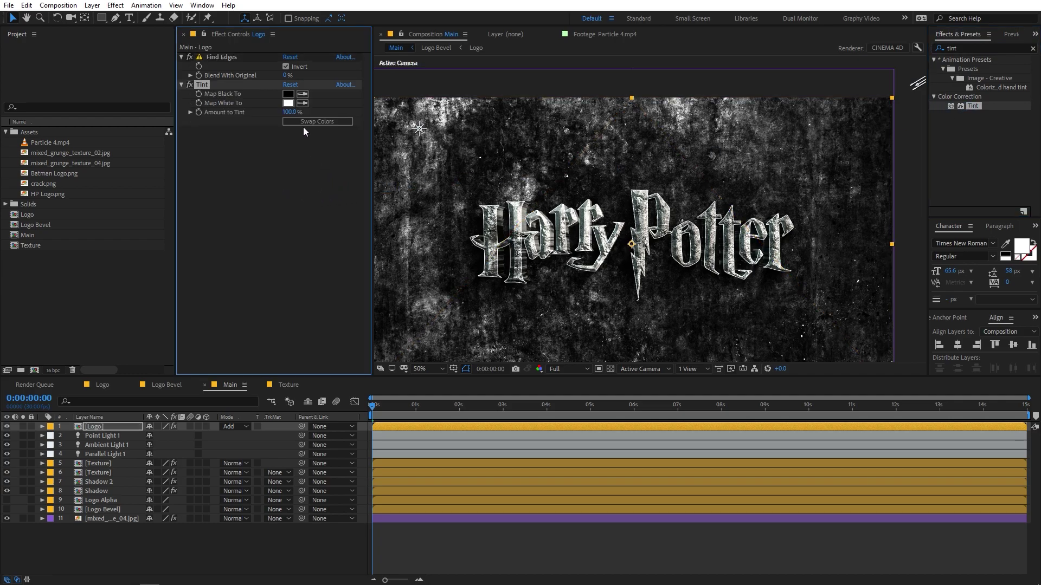
left_click(287, 103)
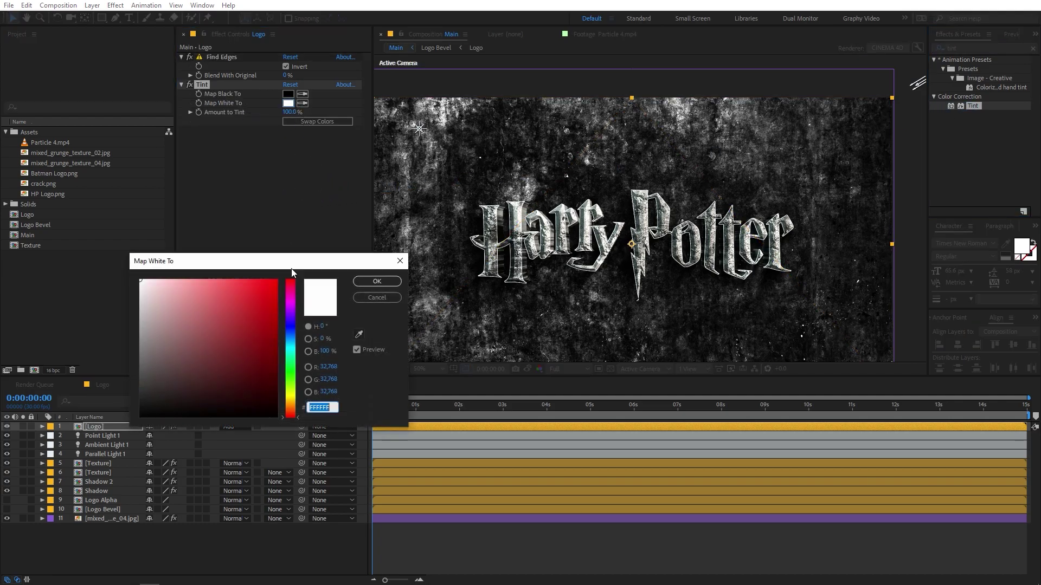
left_click(288, 392)
left_click(277, 280)
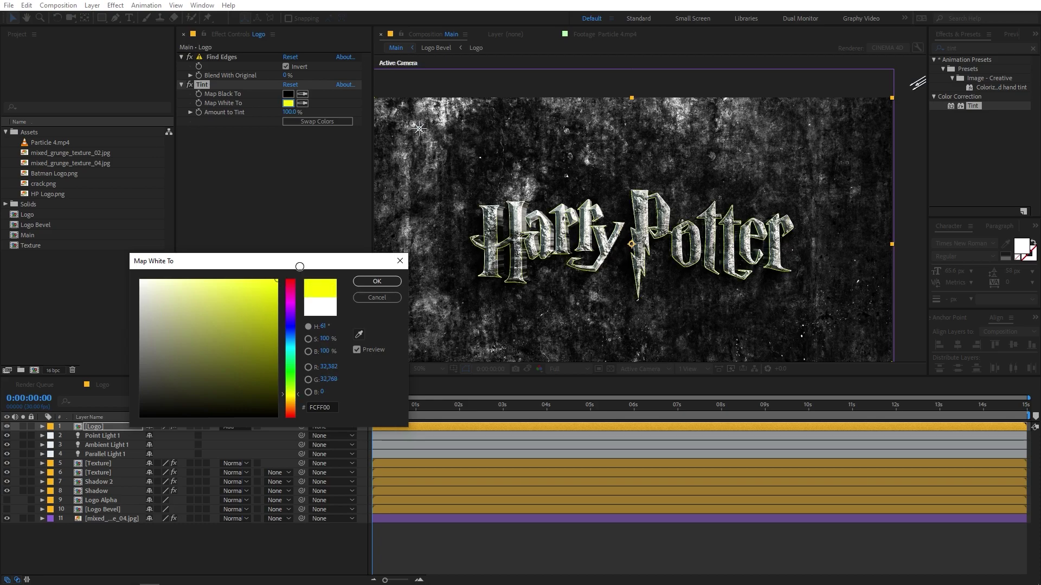
left_click(293, 398)
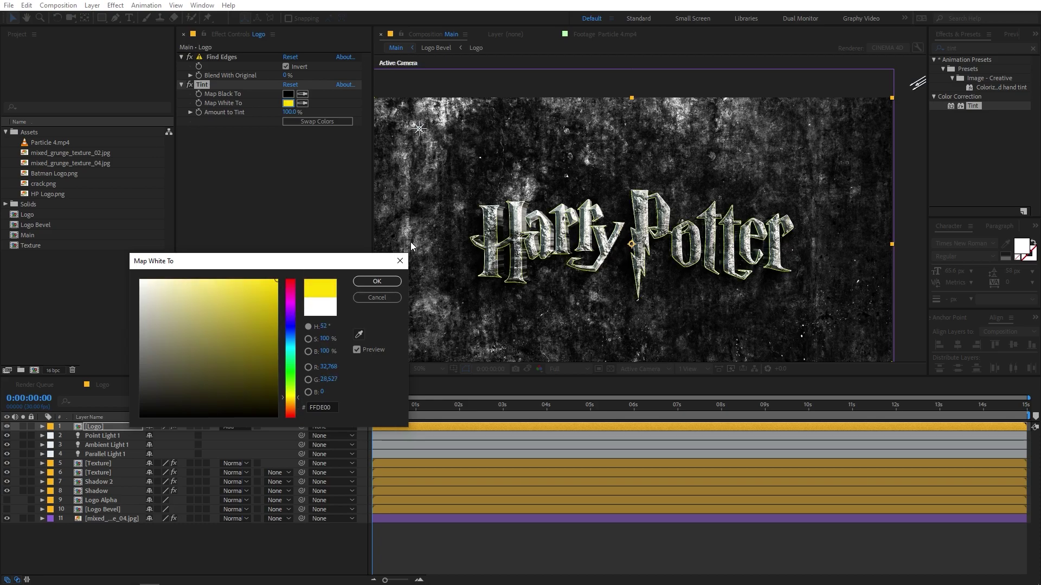
left_click(376, 282)
scroll(603, 220, "up", 2)
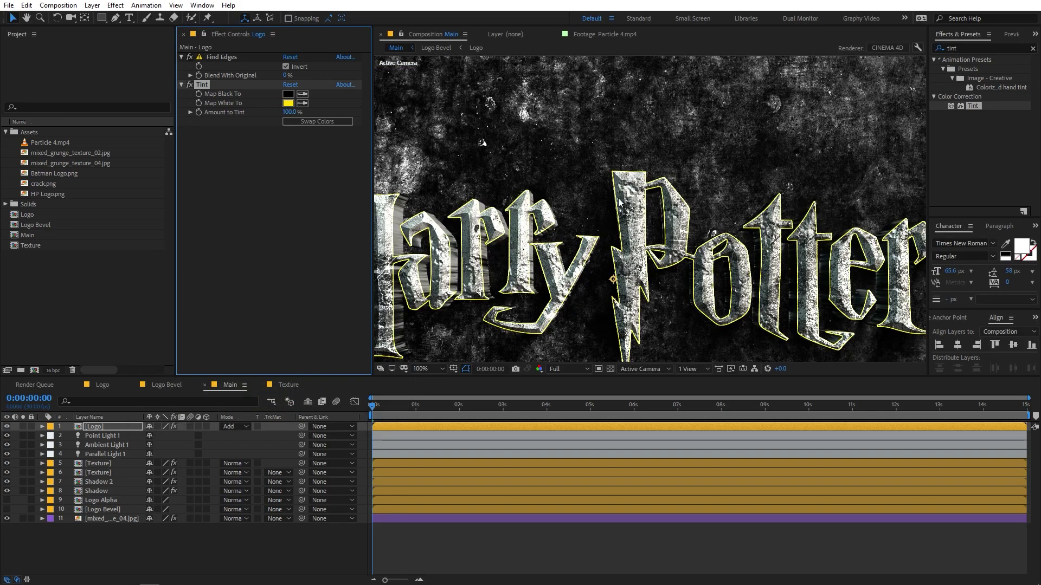
scroll(613, 274, "down", 2)
key("h")
left_click_drag(528, 189, 543, 164)
key("v")
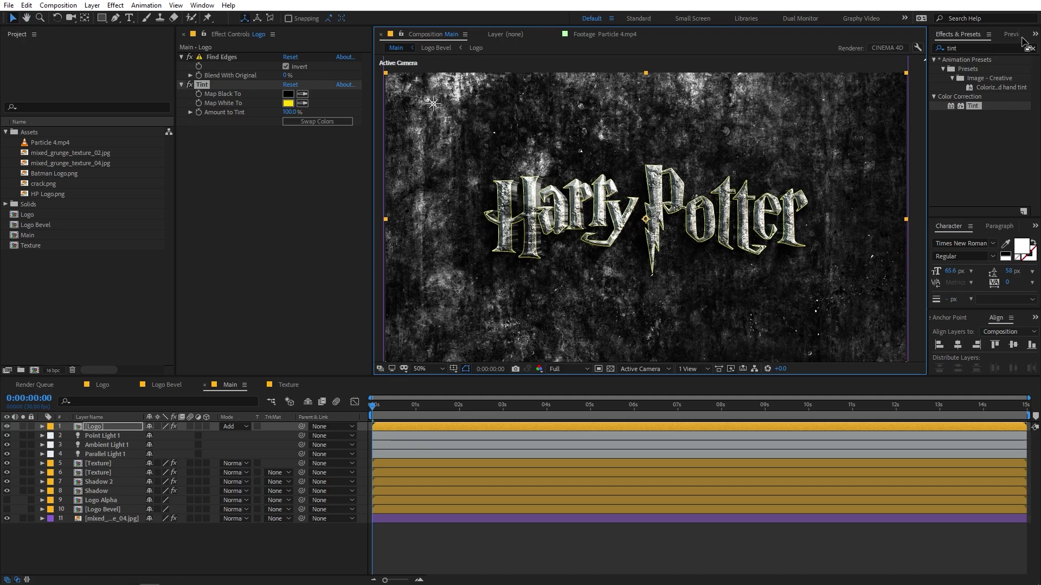
left_click(1032, 49)
left_click(984, 52)
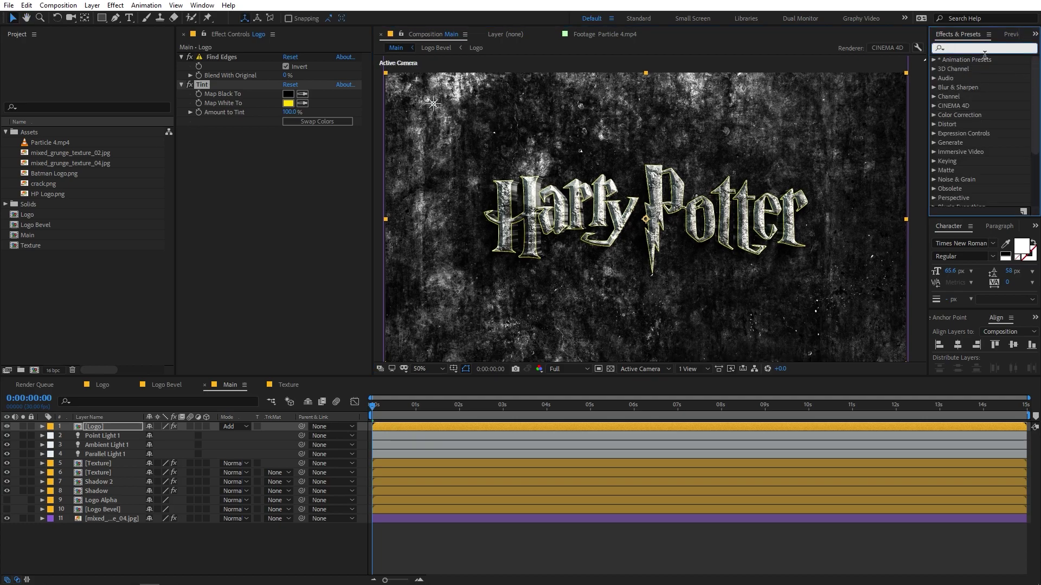
- Add a Glow effect to the Logo layer and set Glow Radius to about 30
type("glow")
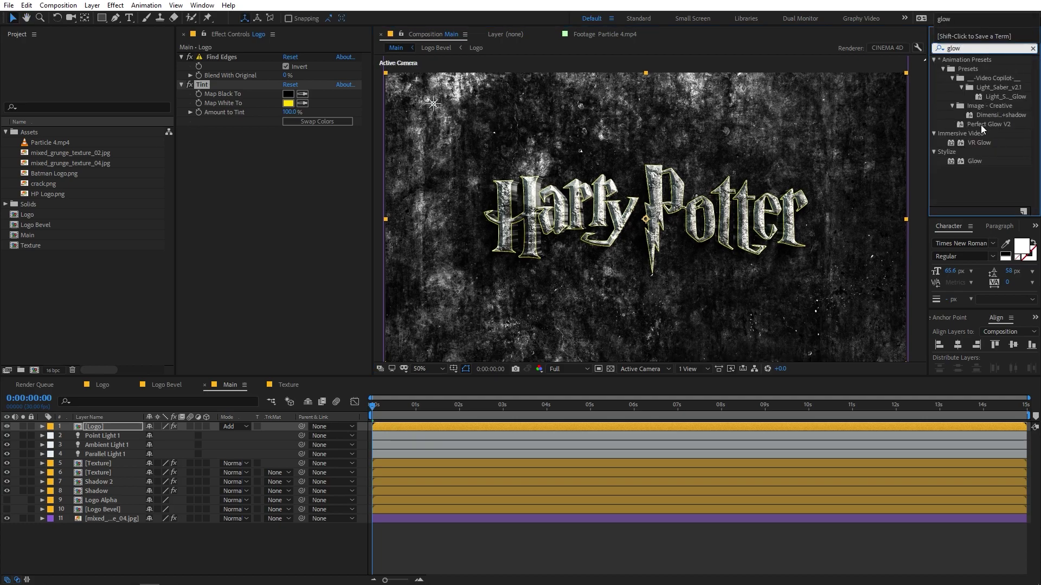
left_click_drag(974, 161, 265, 172)
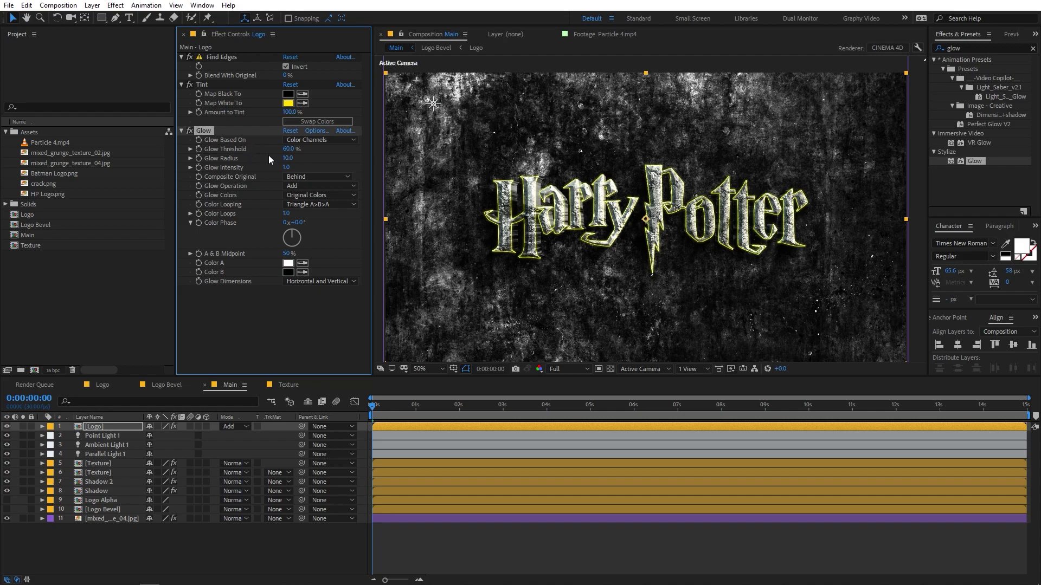
mouse_move(287, 158)
left_mouse_down()
mouse_move(324, 161)
mouse_move(282, 154)
left_mouse_up()
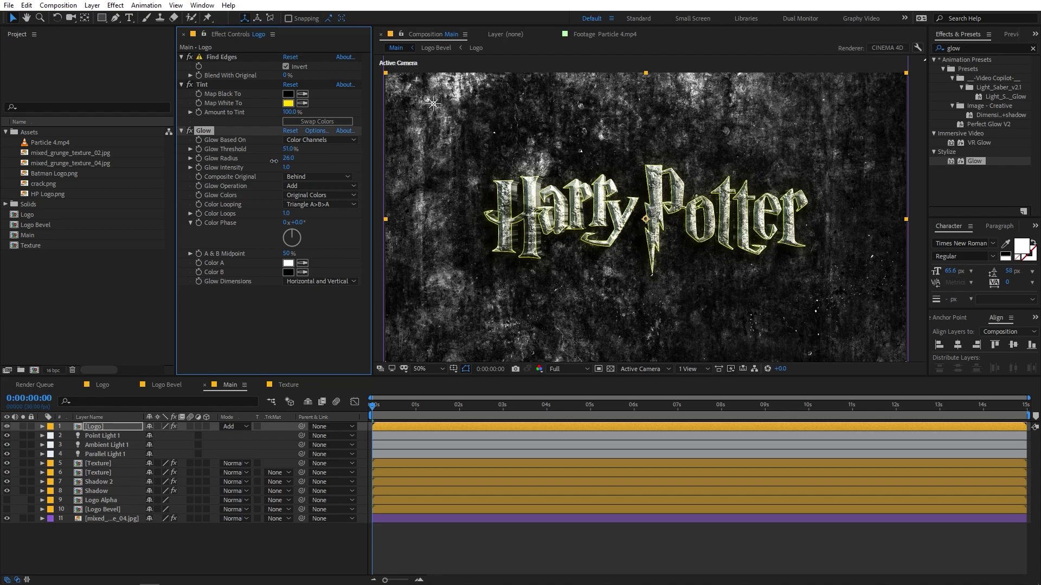
left_click_drag(277, 161, 275, 161)
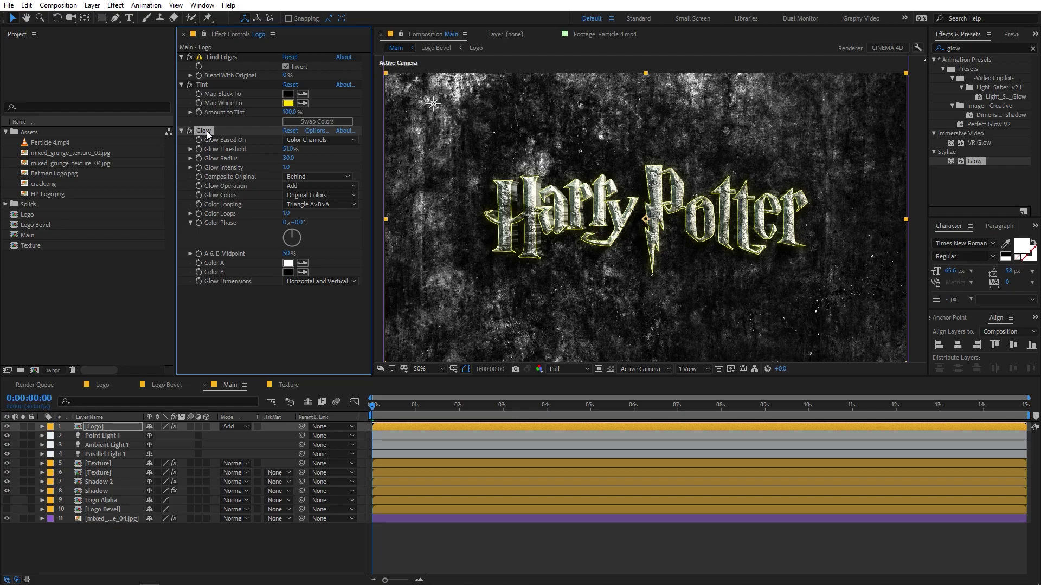
- Duplicate the Glow and give Glow 2 radius 79 and threshold 46.3%
key("ctrl+d")
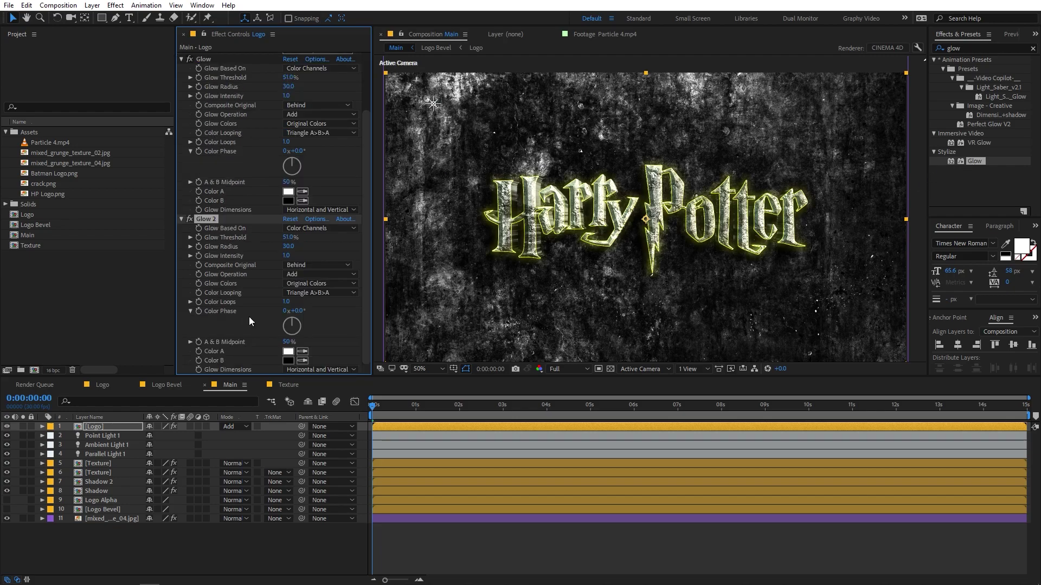
left_click_drag(288, 247, 296, 248)
left_click_drag(288, 237, 272, 244)
- Duplicate again and give Glow 3 radius 160 and intensity 0.5
key("ctrl+d")
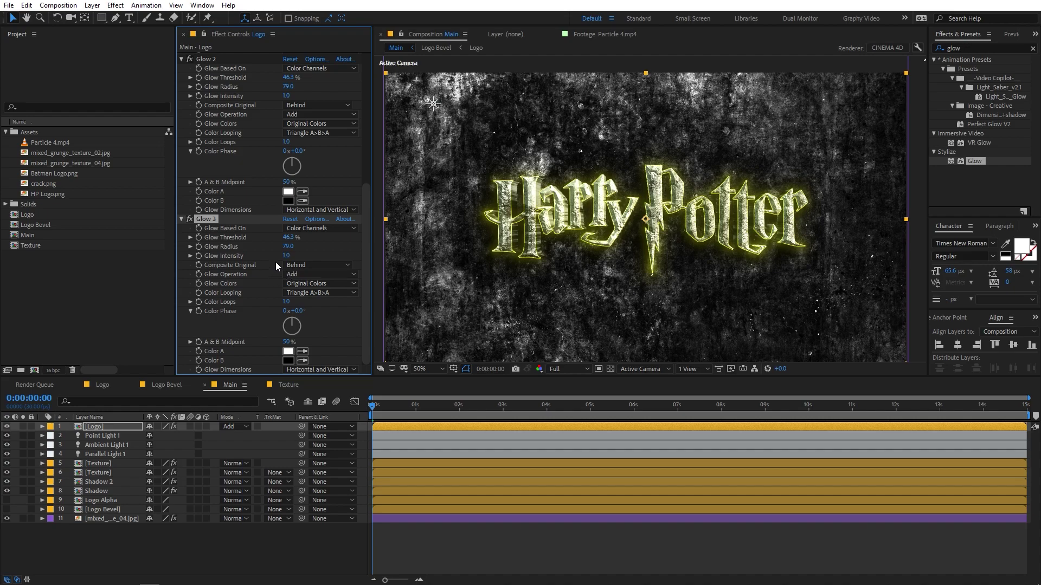
left_click_drag(289, 248, 307, 247)
left_click(285, 256)
key("BackSpace")
type(".5")
key("Return")
key("period")
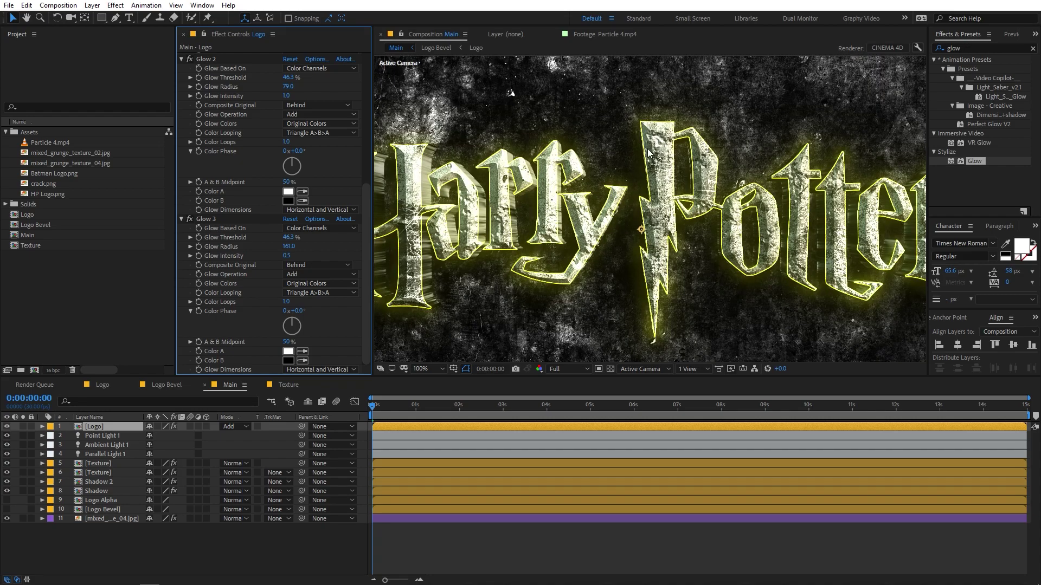
key("comma")
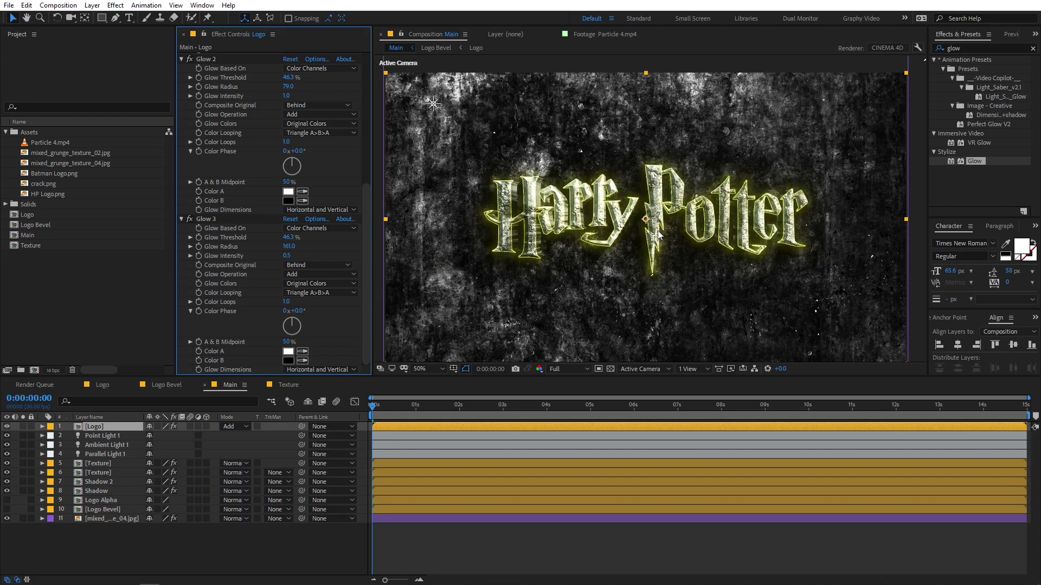
scroll(236, 207, "up", 5)
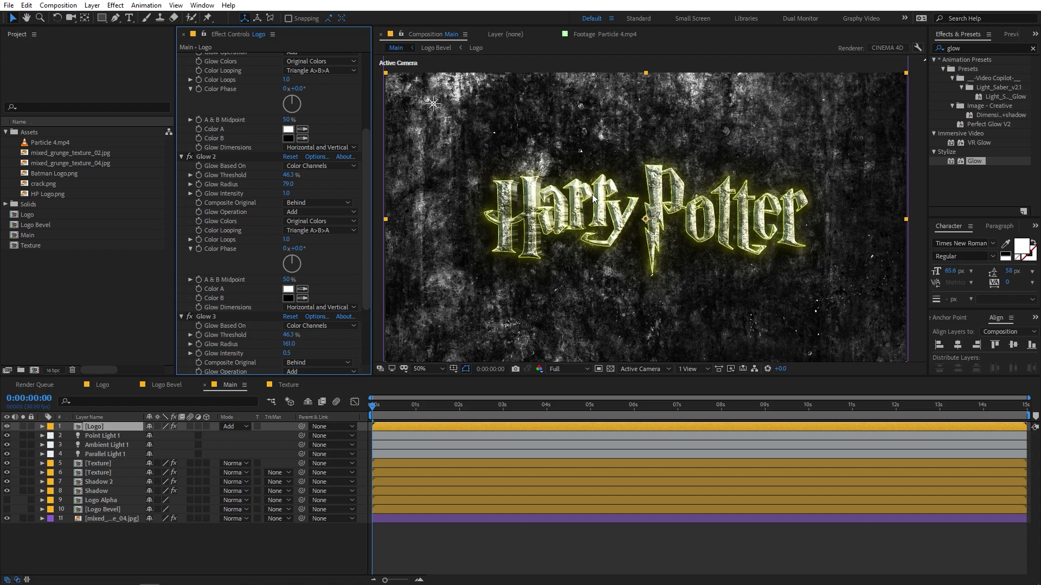
scroll(245, 200, "up", 5)
key("ctrl+shift+a")
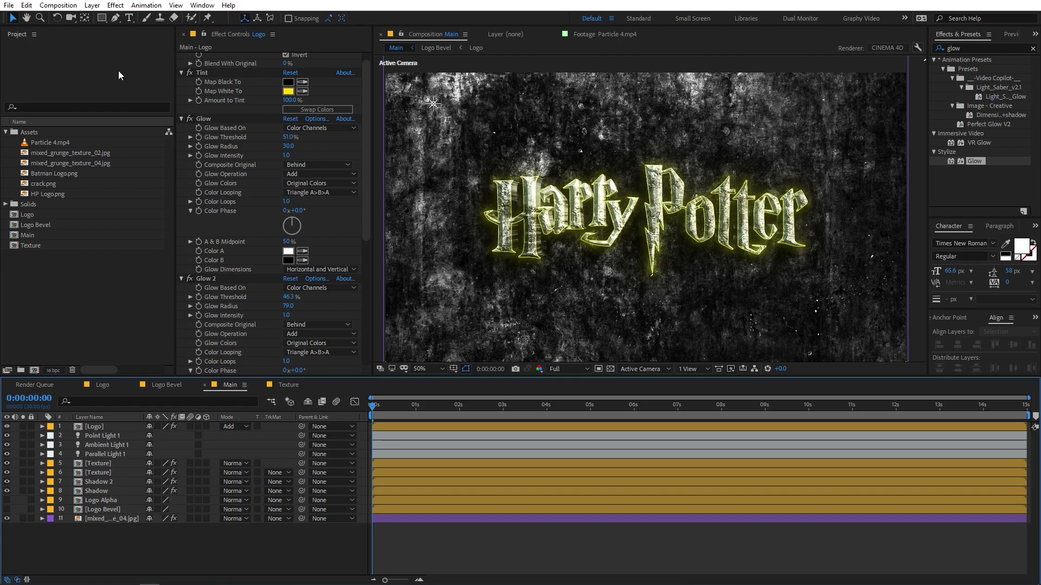
- Draw a closed freeform Pen shape around the first letters of 'Harry'
left_click(116, 18)
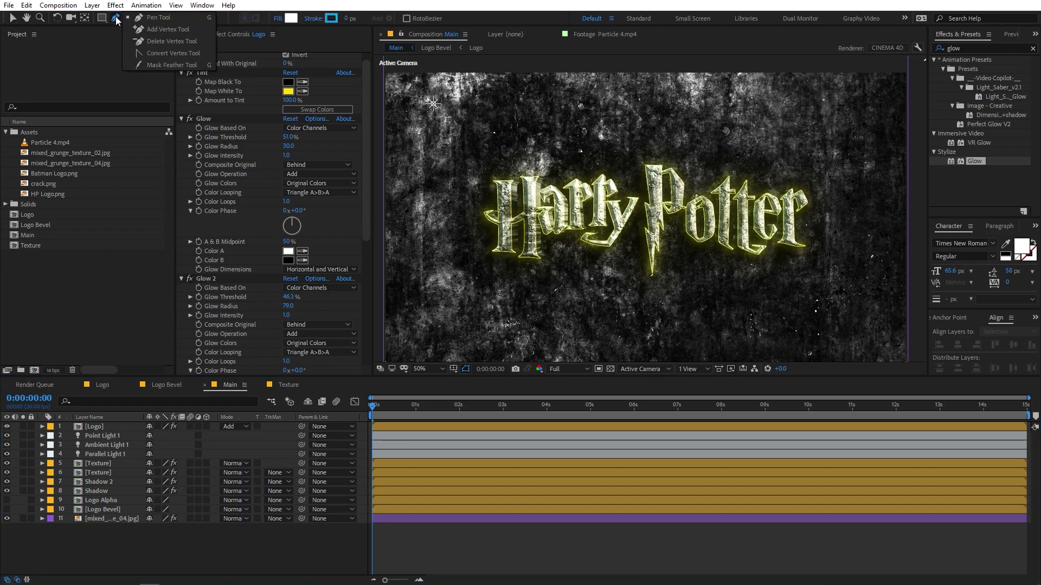
left_click(156, 17)
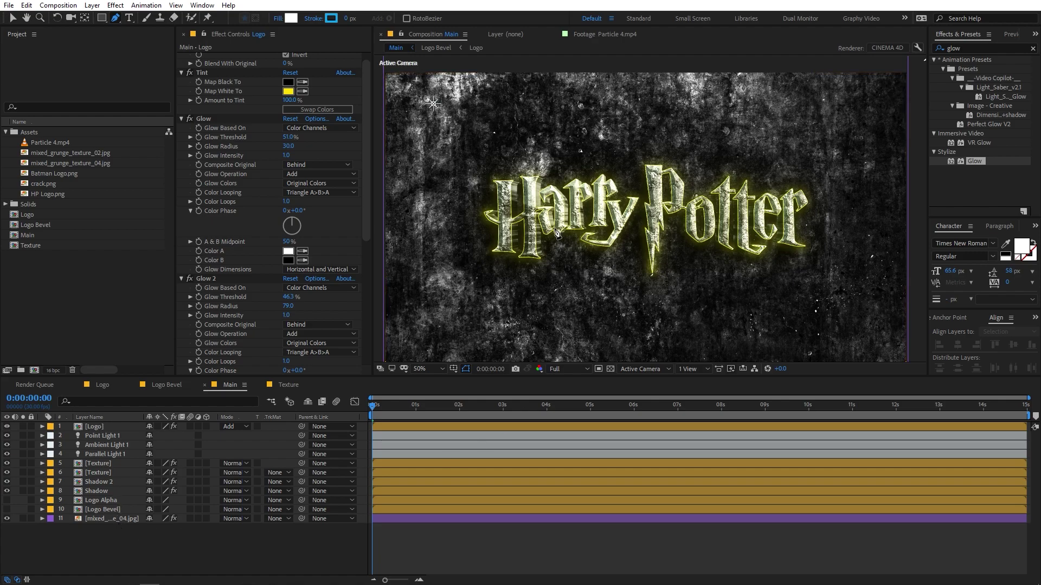
left_click(507, 200)
left_click(532, 190)
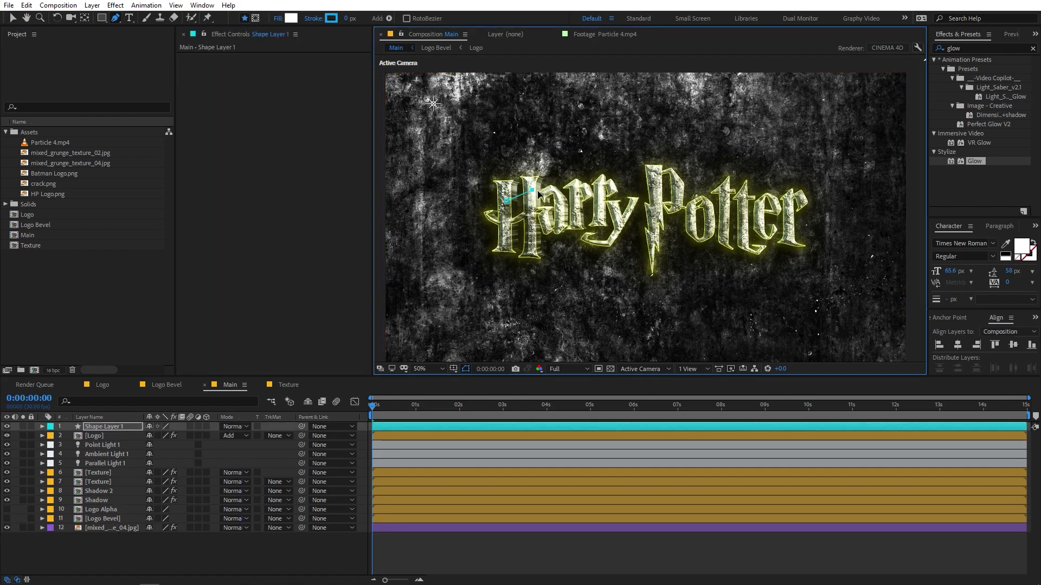
left_click(560, 196)
left_click(604, 202)
left_click(618, 223)
left_click(606, 230)
left_click(595, 237)
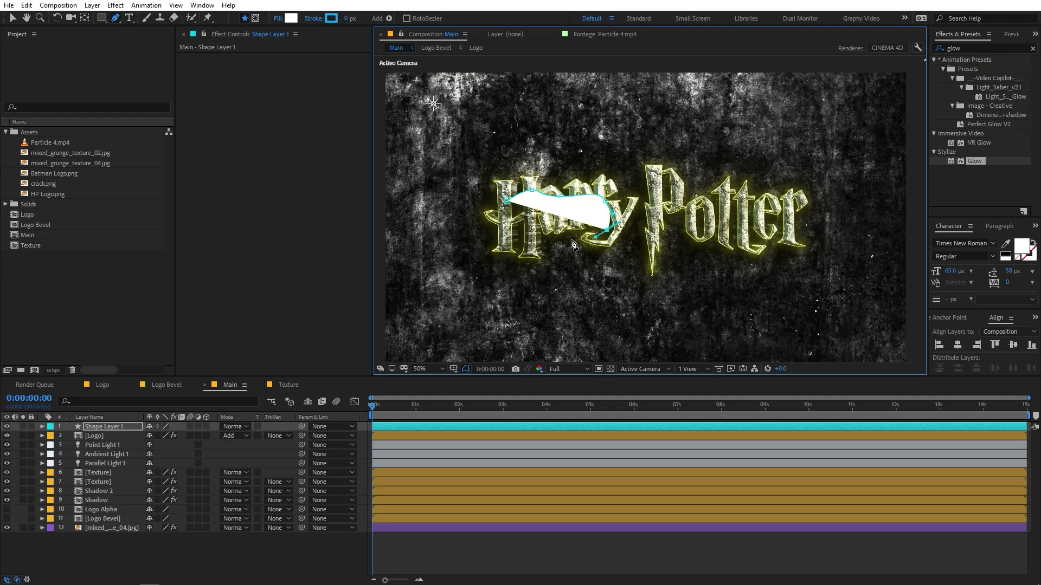
left_click(572, 237)
left_click(529, 249)
left_click(499, 225)
left_click(507, 202)
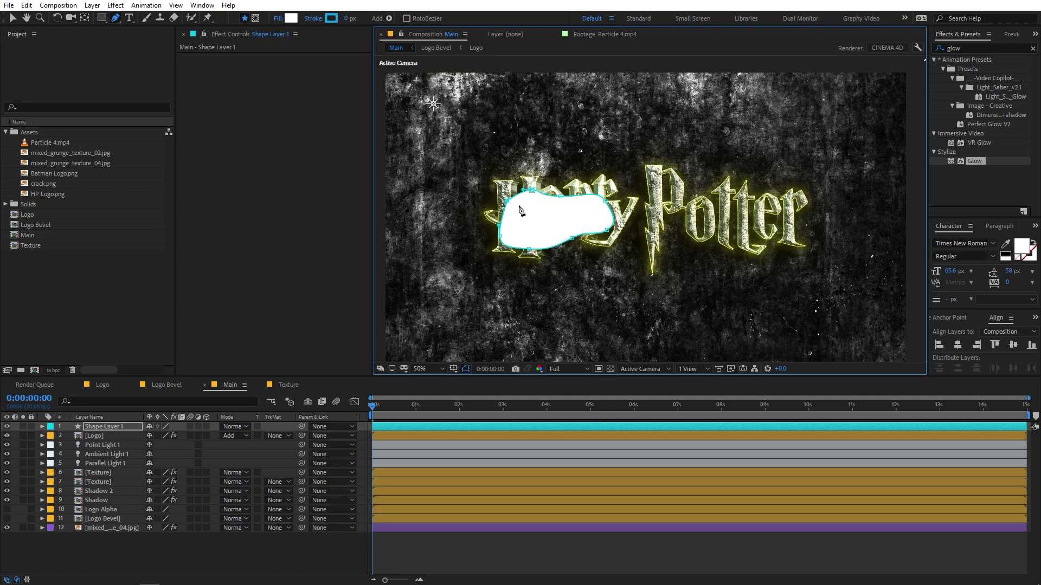
- Review the shape's fill options, keeping the solid white fill colour
left_click(283, 20)
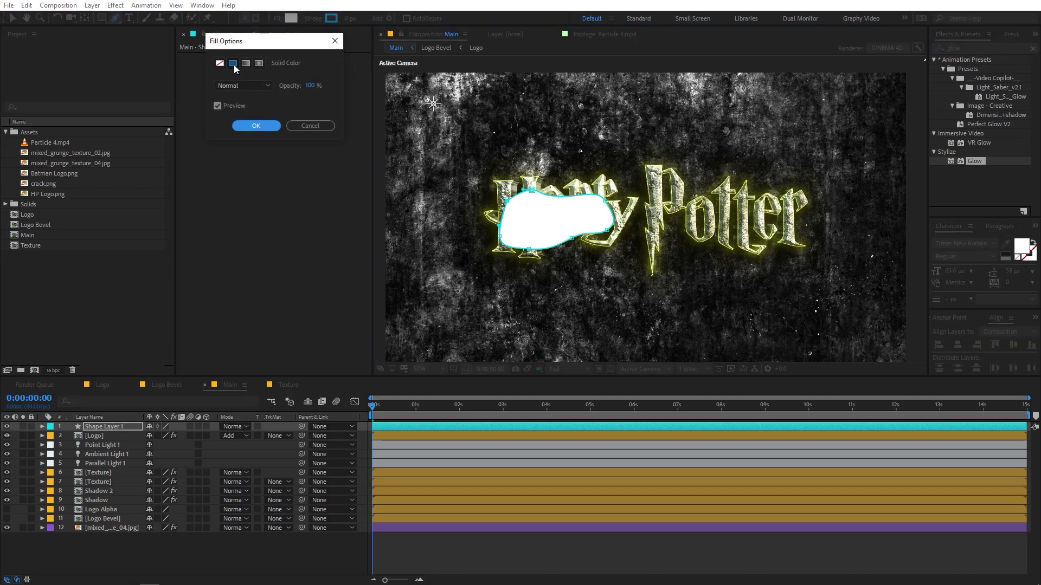
left_click(256, 125)
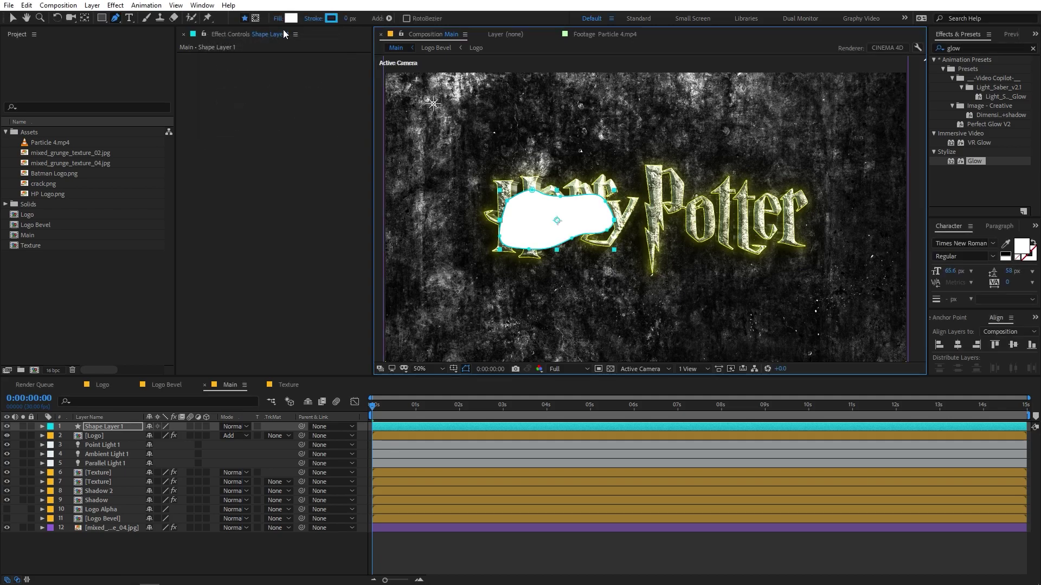
left_click(295, 18)
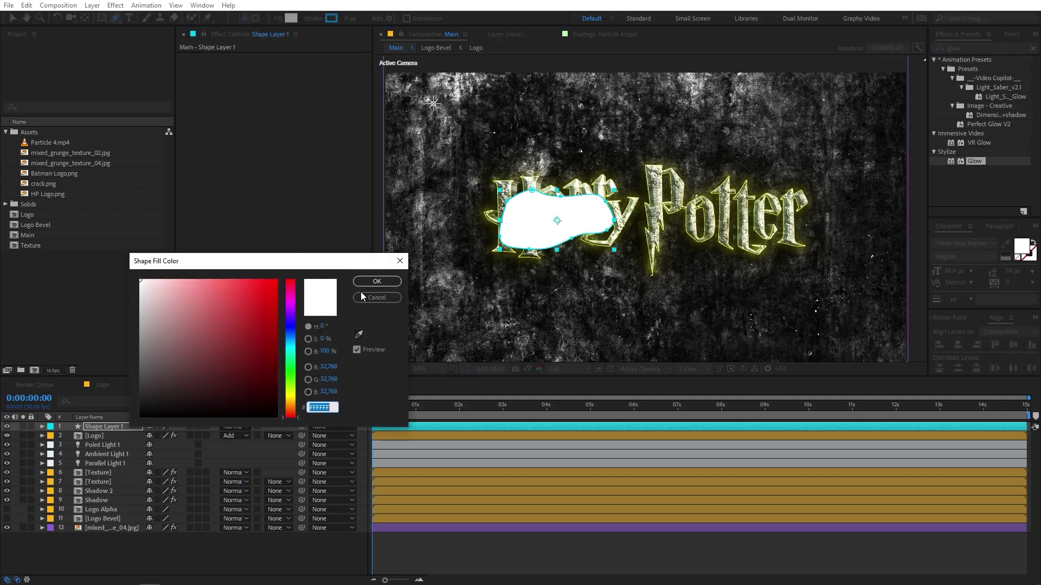
left_click(378, 297)
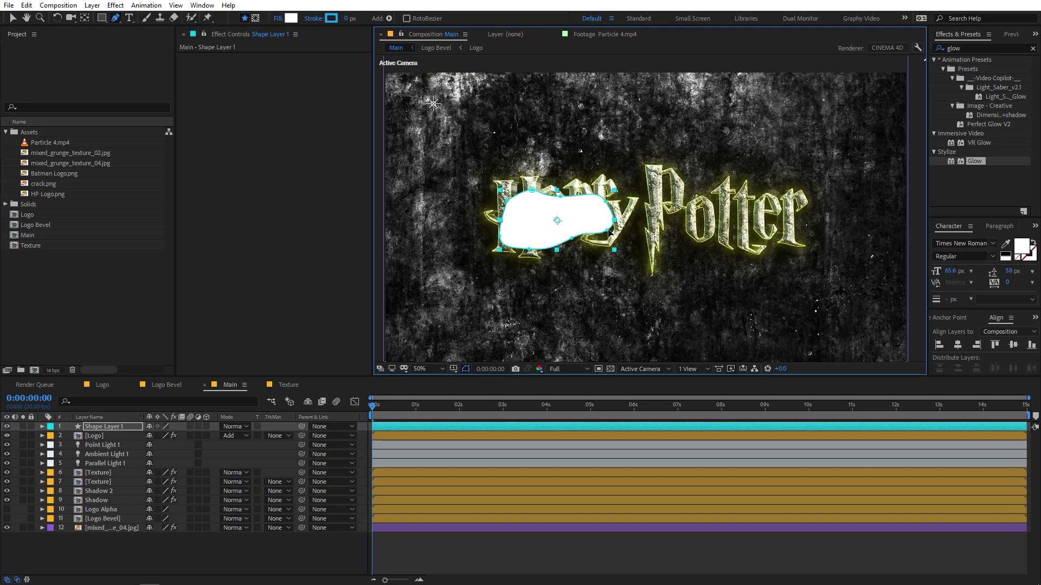
- Apply Gaussian Blur to Shape Layer 1 with blurriness around 118.6
left_click(983, 49)
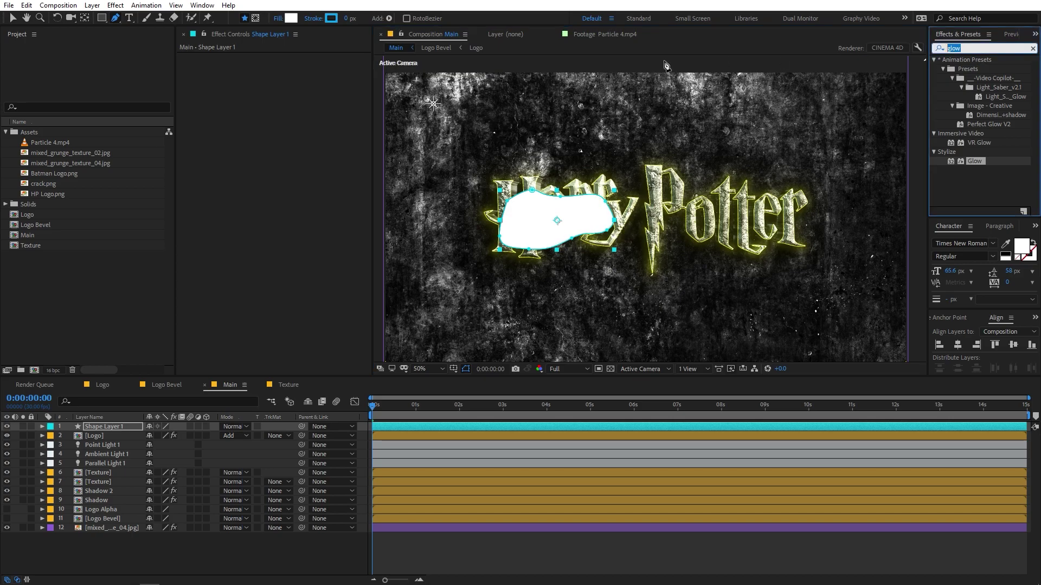
type("gau")
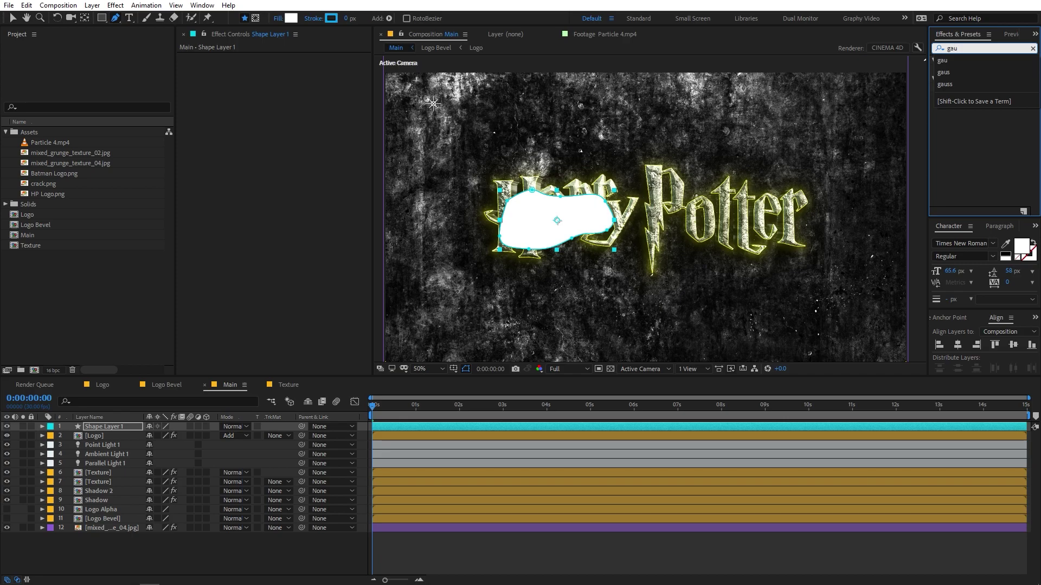
key("Return")
left_click_drag(983, 70, 572, 214)
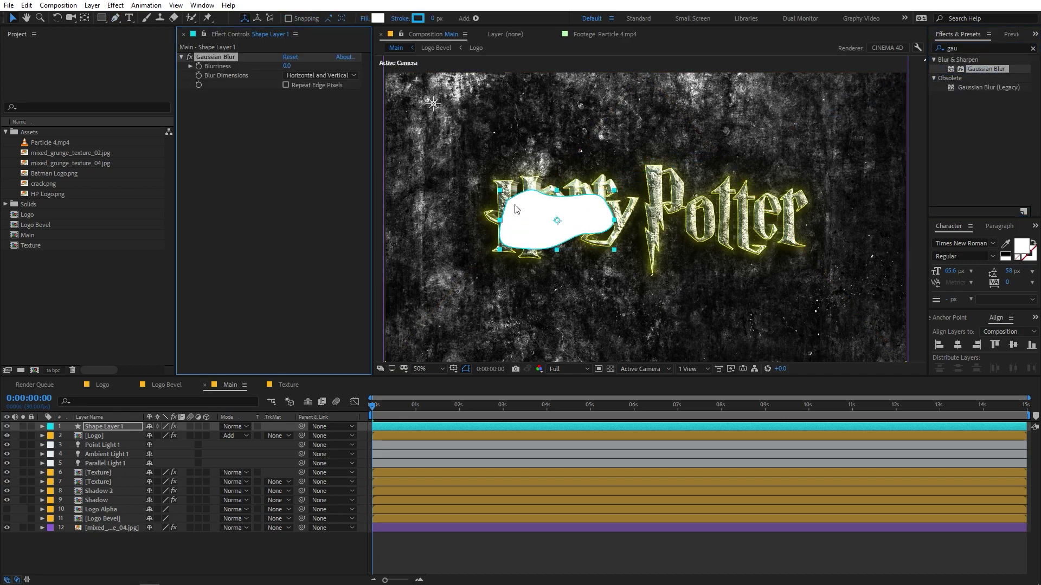
mouse_move(292, 68)
left_mouse_down()
mouse_move(315, 68)
mouse_move(288, 68)
mouse_move(305, 68)
left_mouse_up()
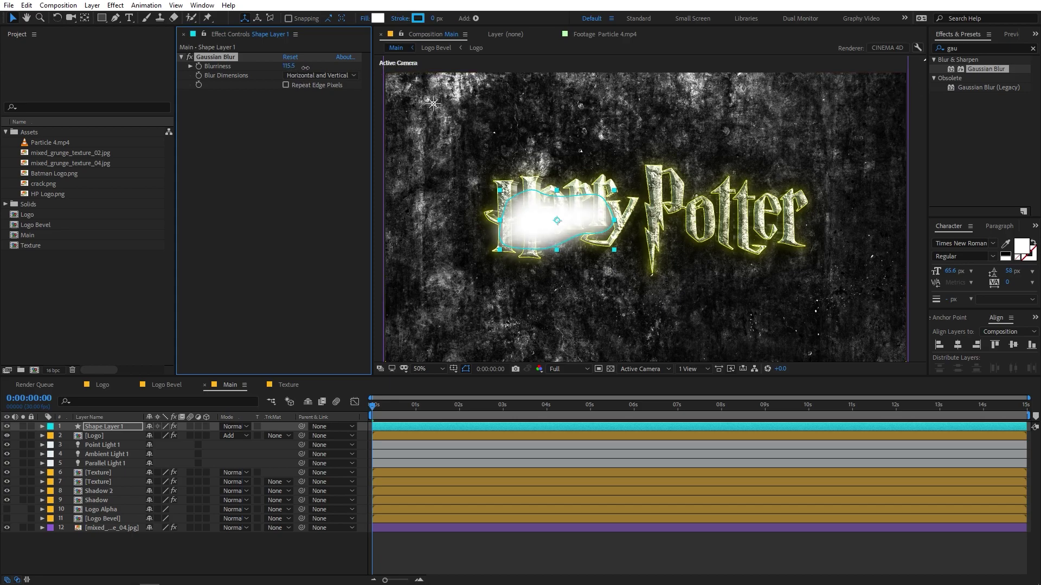
left_click(105, 427)
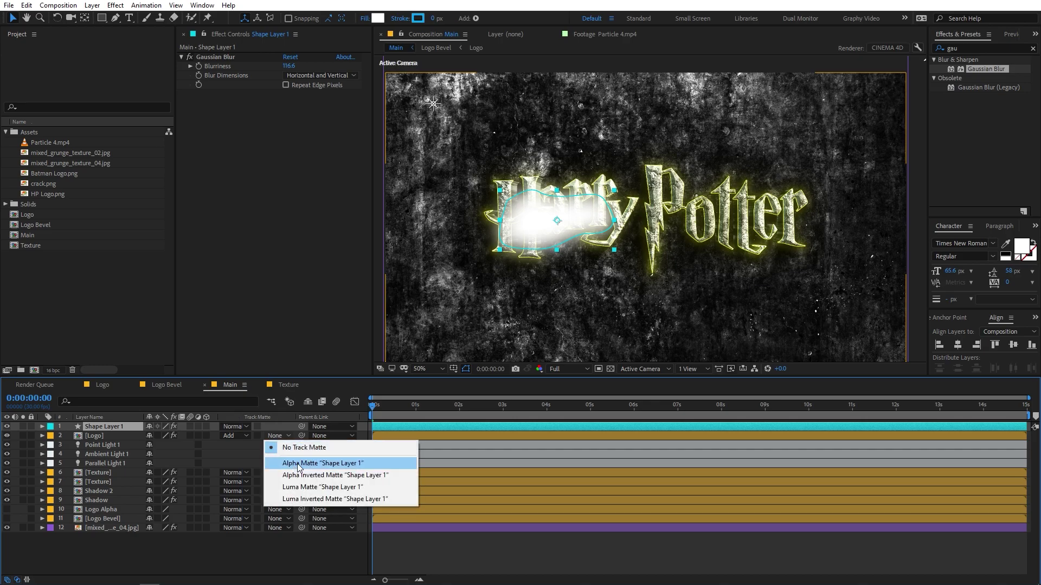
- Set the Logo's track matte to Alpha Matte 'Shape Layer 1' and move the shape over the H
left_click(297, 464)
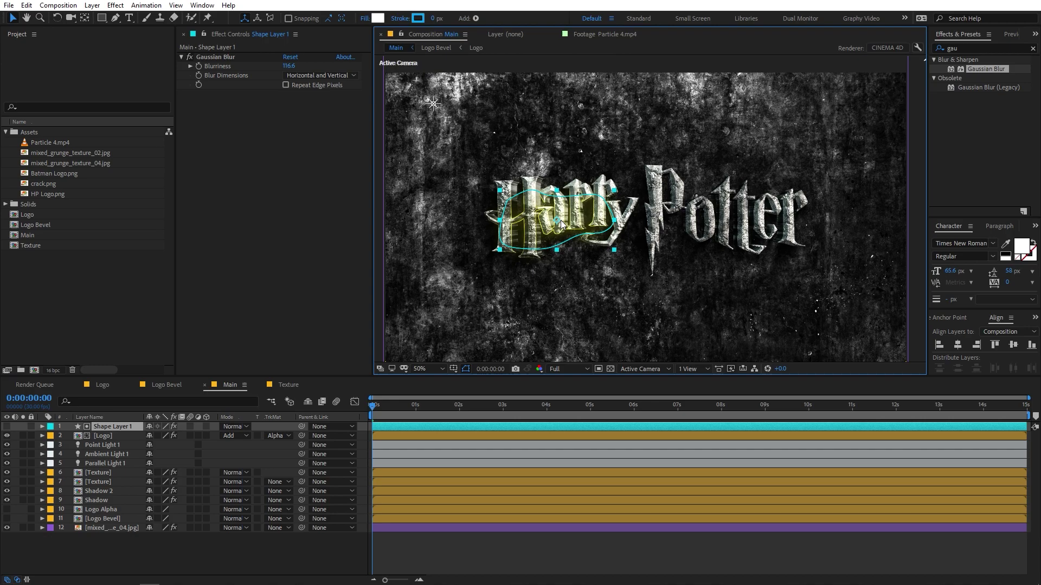
left_click_drag(593, 214, 526, 189)
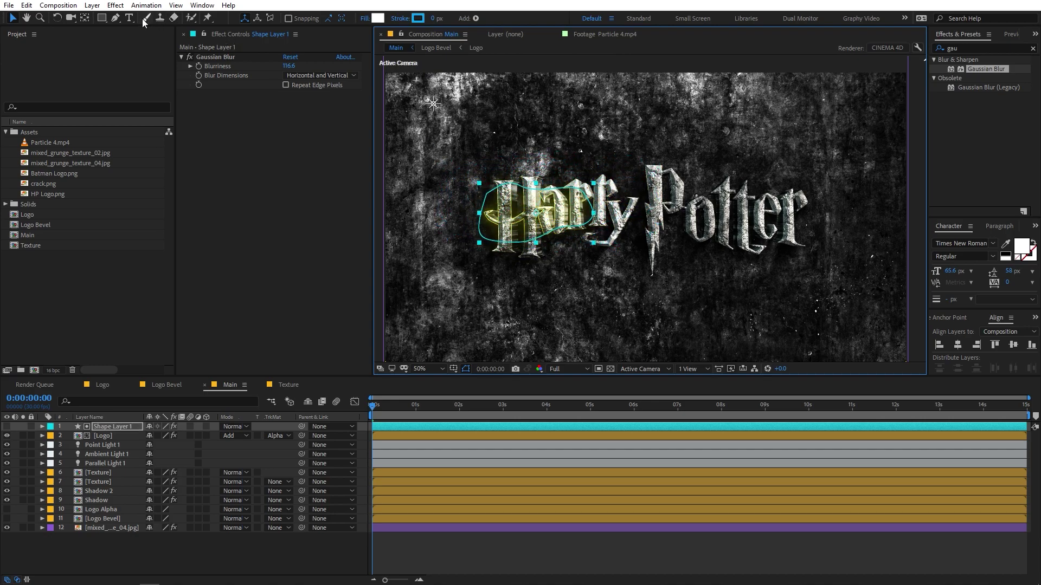
- Reshape the matte path's points with the Pen tool, stretching it toward 'rr'
left_click(116, 18)
left_click_drag(594, 214, 507, 183)
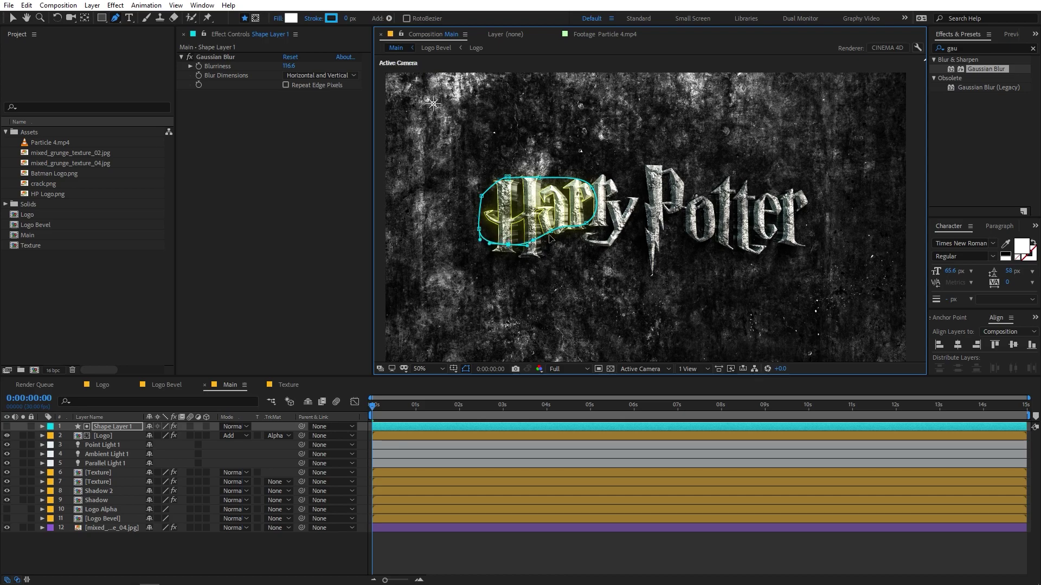
left_click_drag(549, 238, 576, 245)
- Move the matte shape to the left edge of the frame
left_click(130, 426)
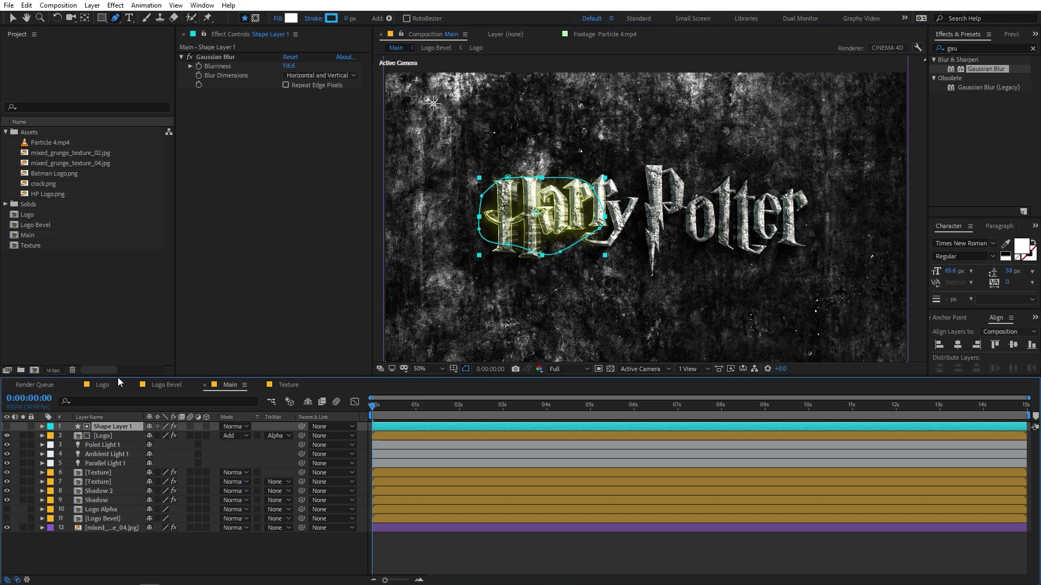
left_click(11, 19)
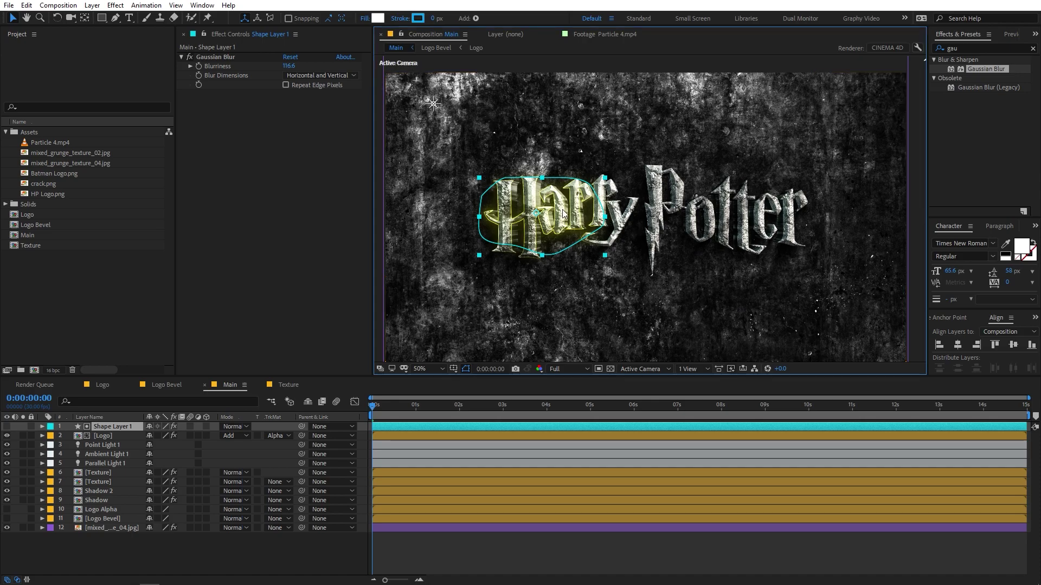
left_click_drag(564, 216, 530, 230)
left_click_drag(406, 232, 392, 229)
left_click(120, 428)
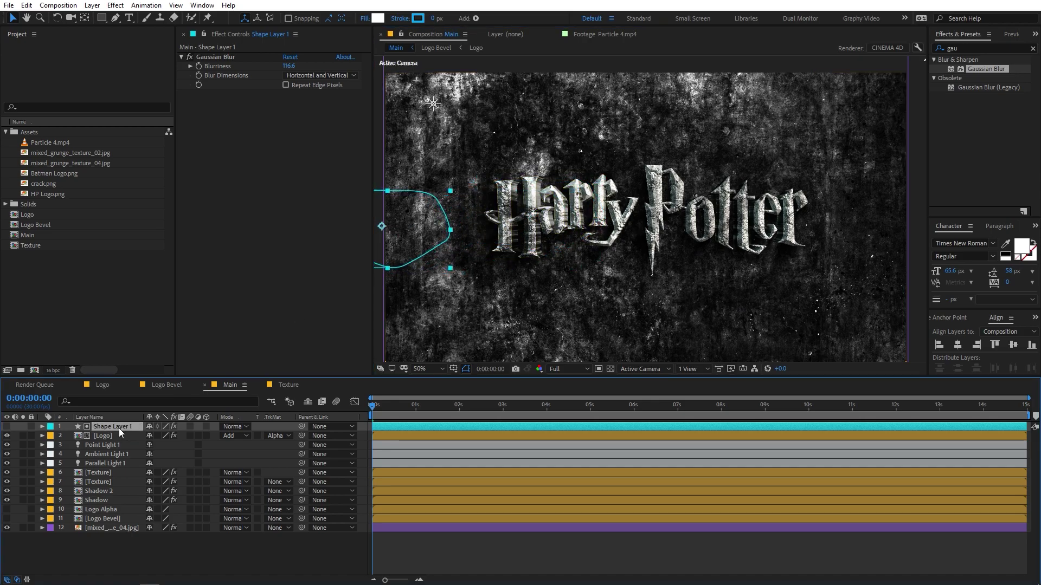
- Keyframe the shape's Position from the left edge at 0s to over 'Harry' at 0:00:01:20
key("p")
left_click(70, 436)
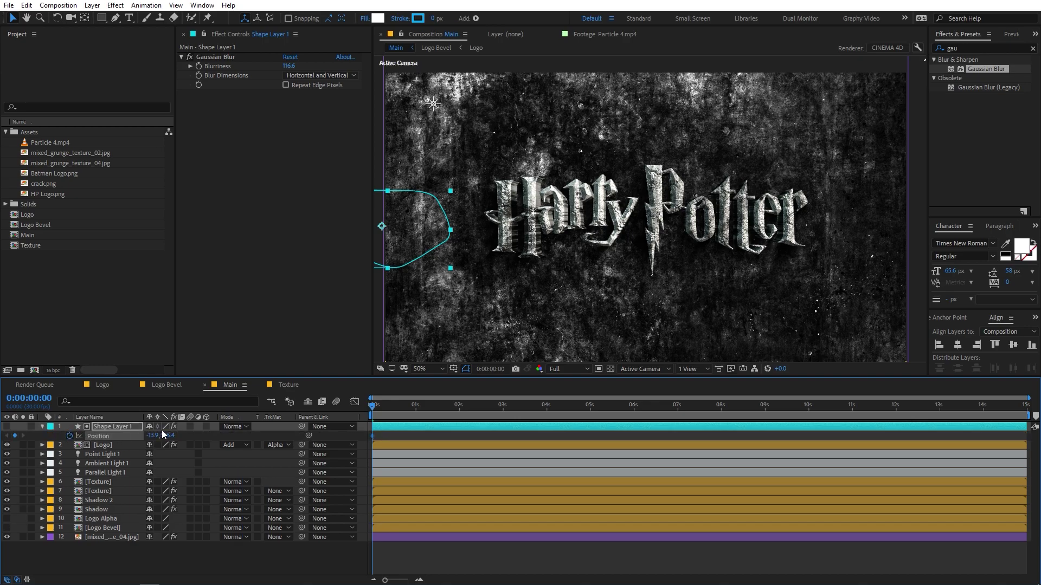
left_click_drag(395, 408, 444, 410)
left_click_drag(406, 227, 626, 221)
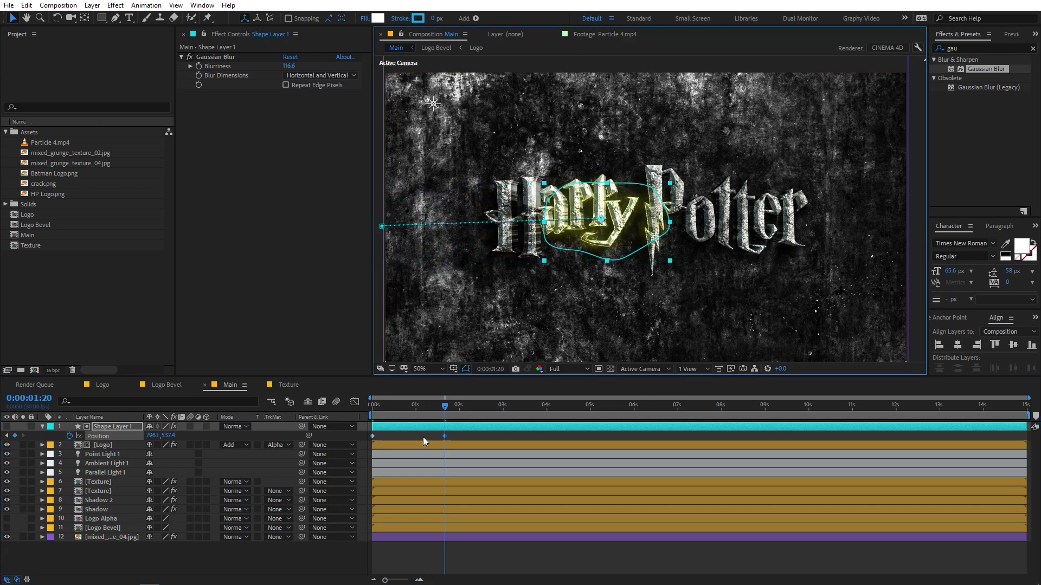
key("Home")
left_click_drag(401, 410, 440, 409)
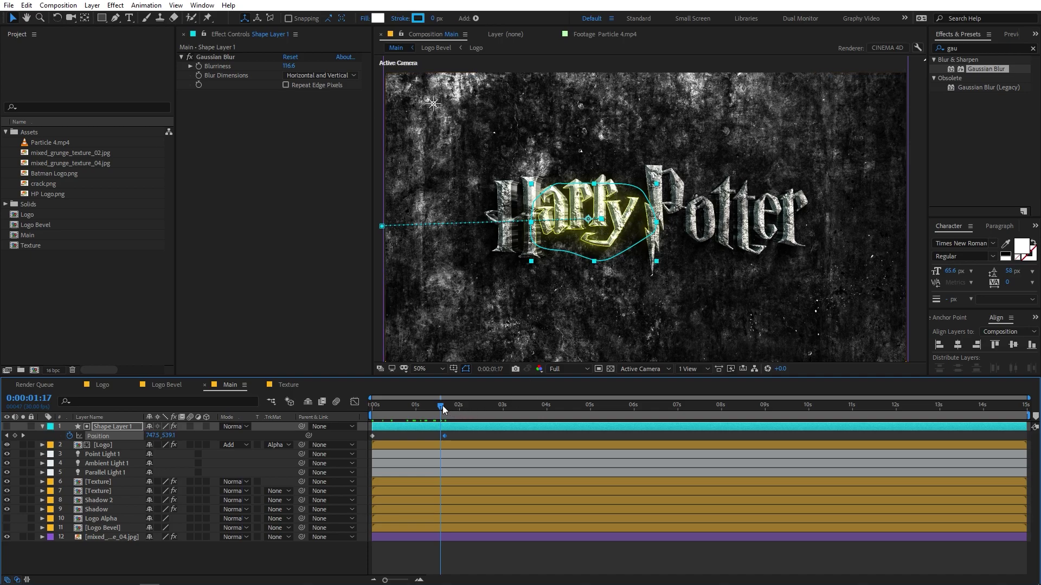
left_click_drag(442, 406, 441, 405)
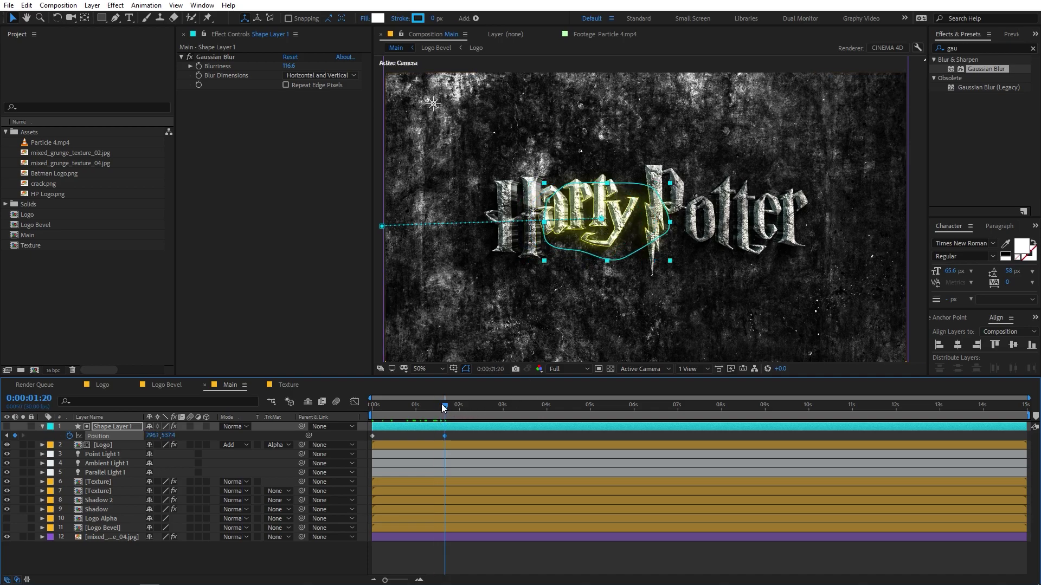
- Remove the Position keyframes and place the shape back over 'Harry'
left_click(70, 438)
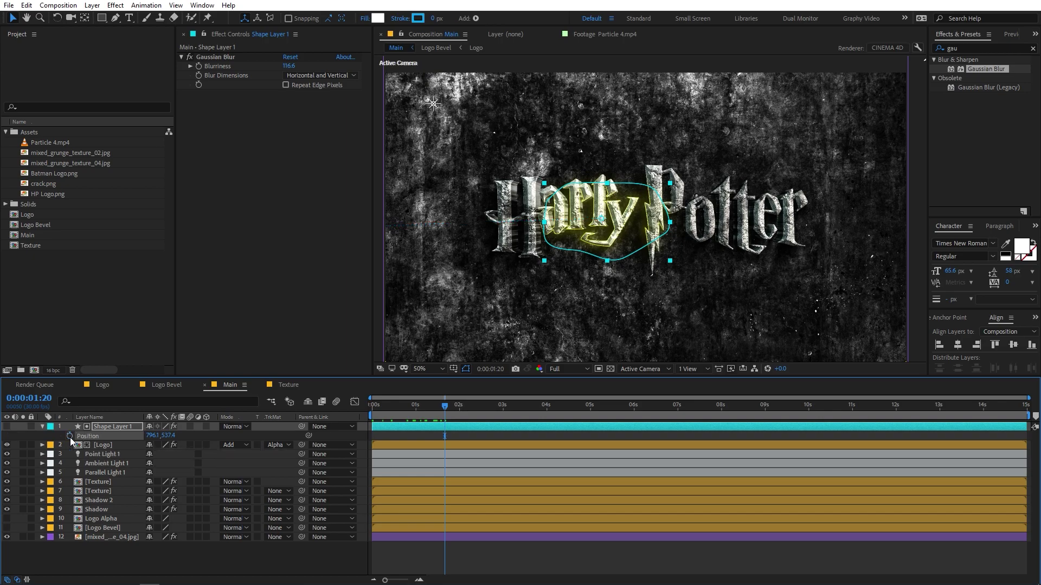
left_click(42, 427)
left_click_drag(607, 231, 509, 217)
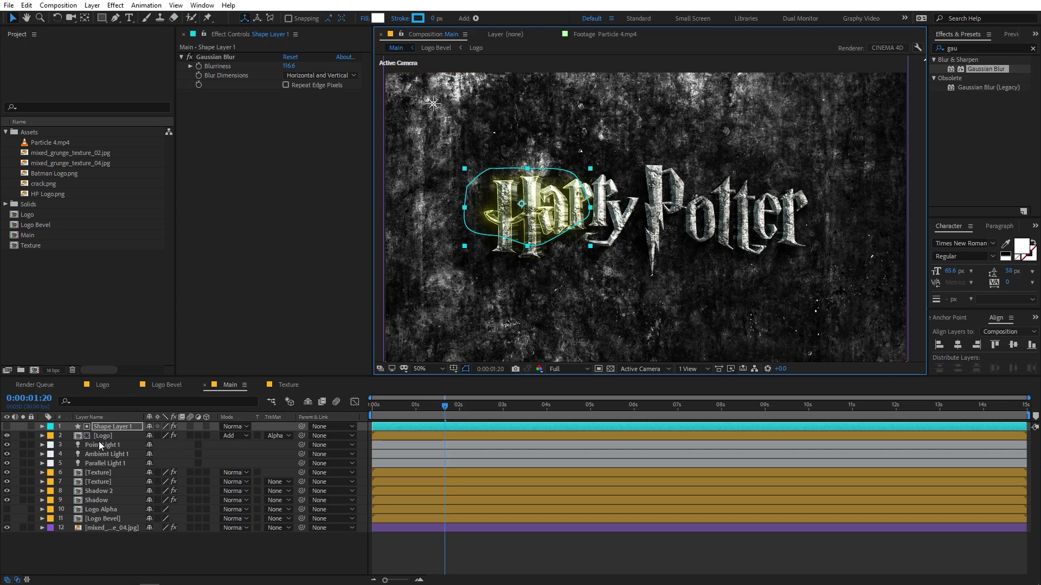
- Duplicate Shape Layer 1 with its Logo layer and move Shape Layer 2 over 'otter'
left_click(126, 435, "ctrl")
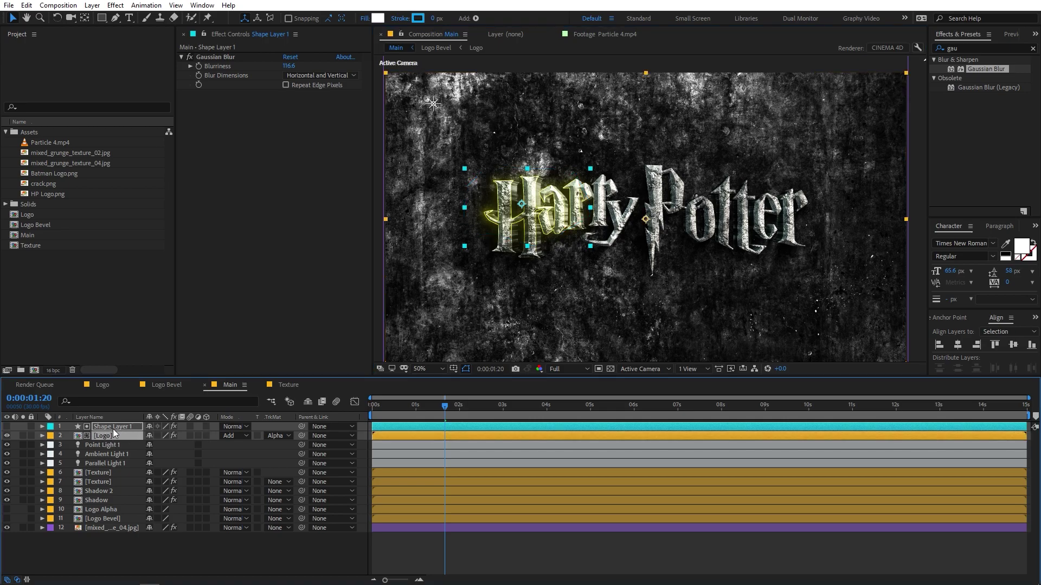
key("ctrl+d")
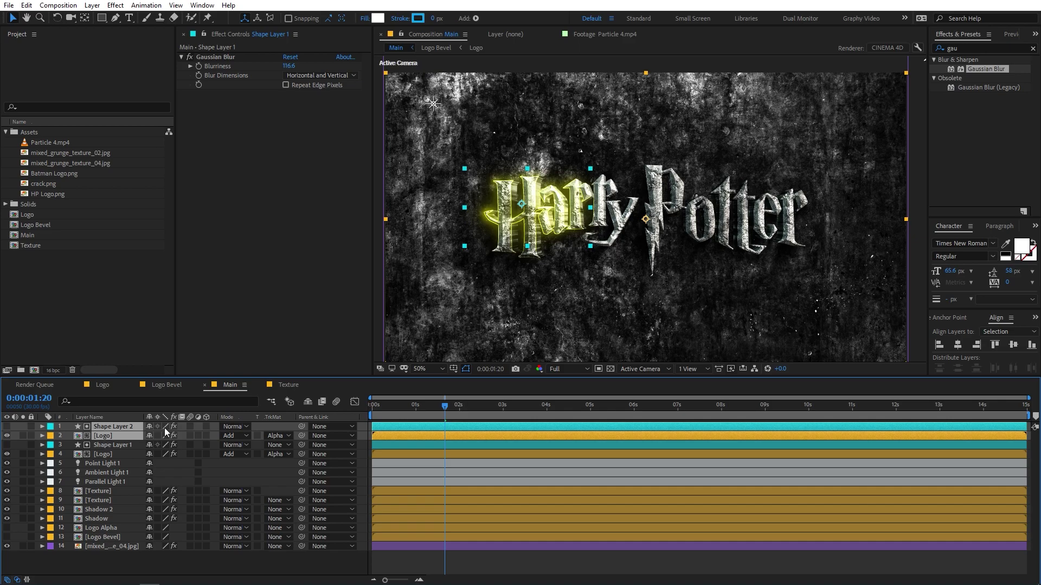
left_click(112, 427)
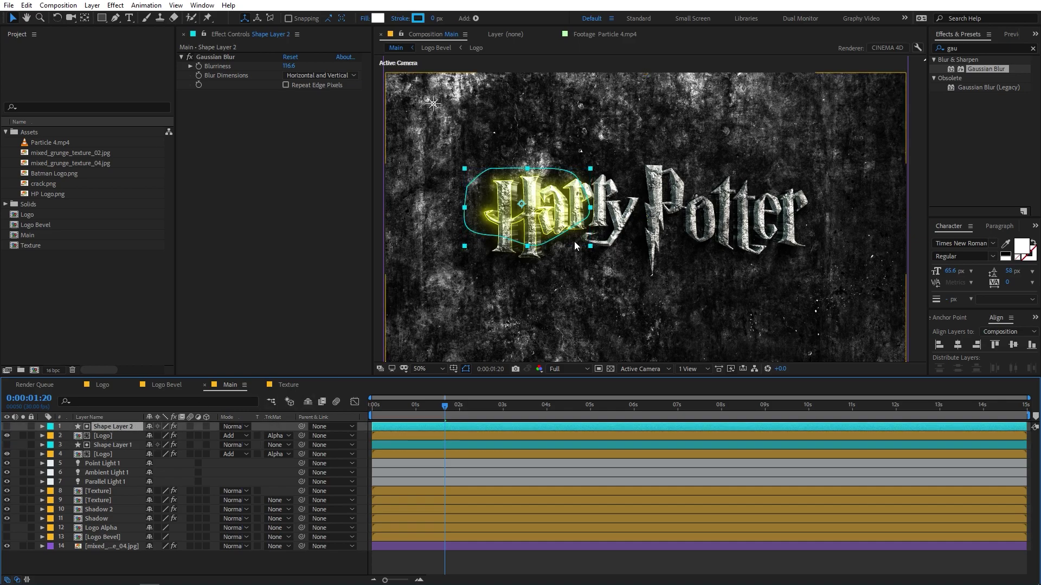
left_click_drag(547, 203, 767, 231)
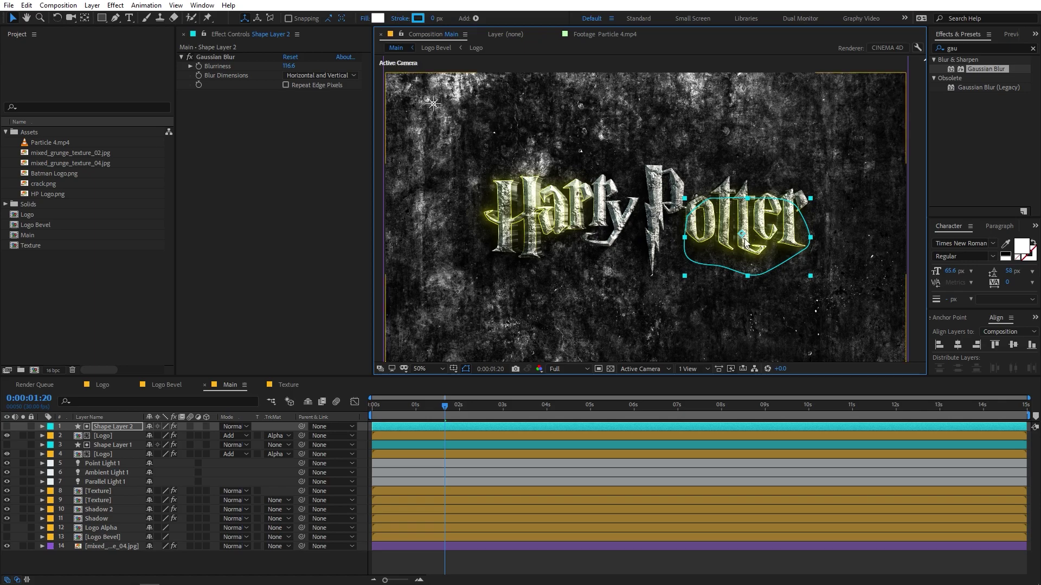
left_click_drag(764, 241, 777, 221)
left_click(111, 445)
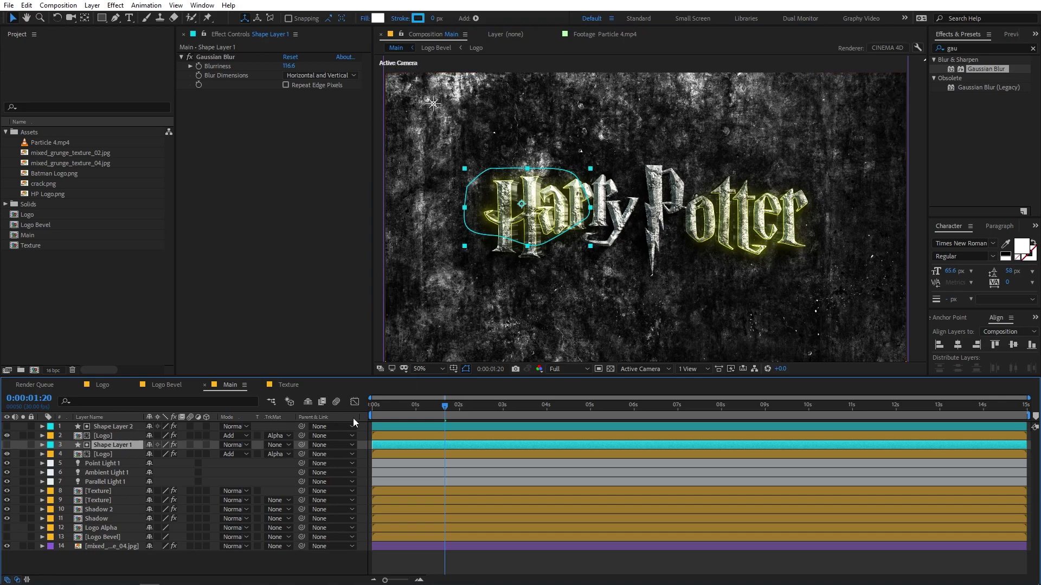
left_click(762, 212)
left_click_drag(775, 223, 769, 225)
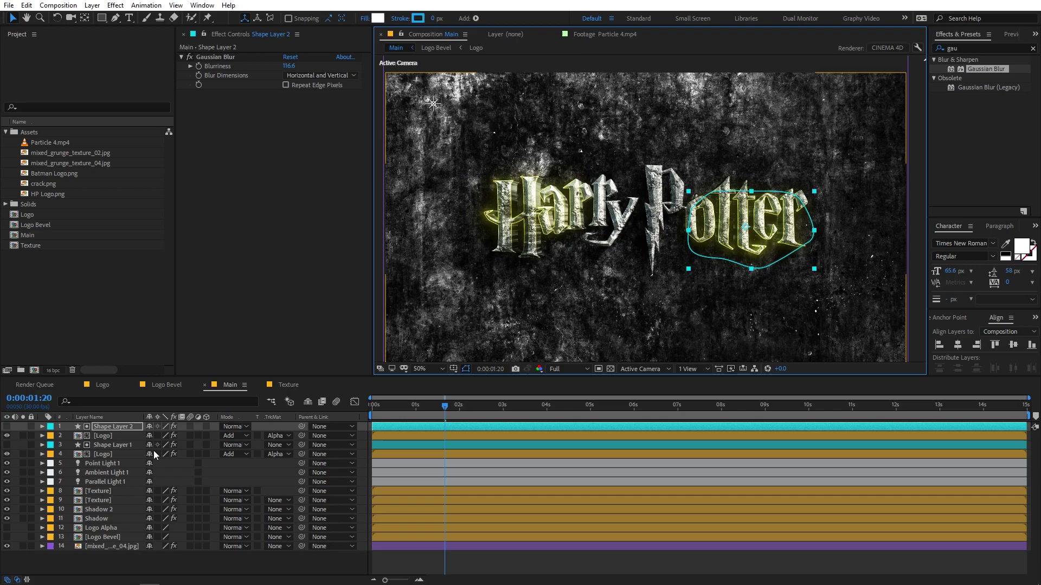
left_click(102, 436)
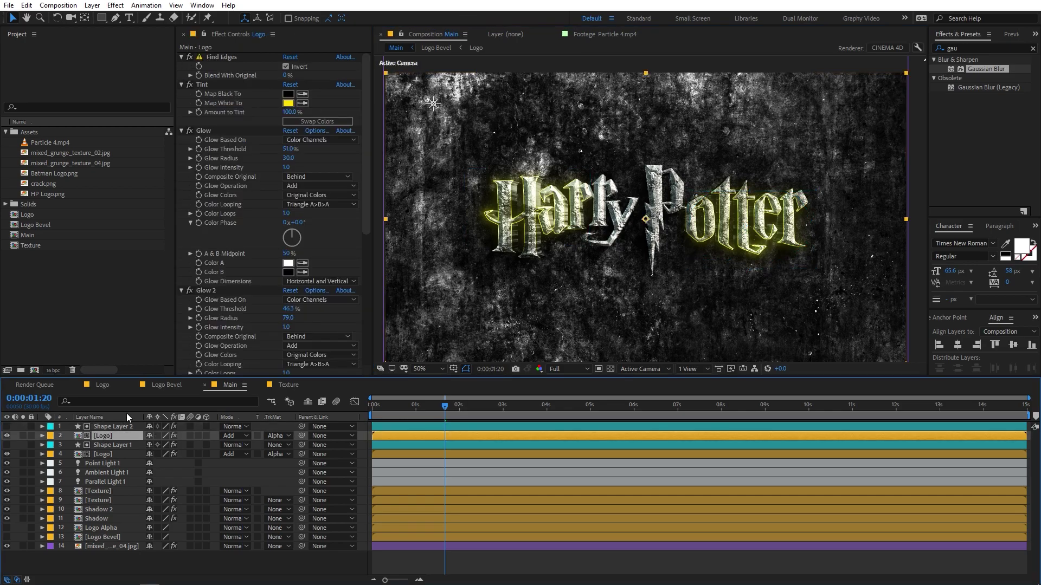
- Change the Tint's Map White To colour from yellow to cyan
left_click(287, 104)
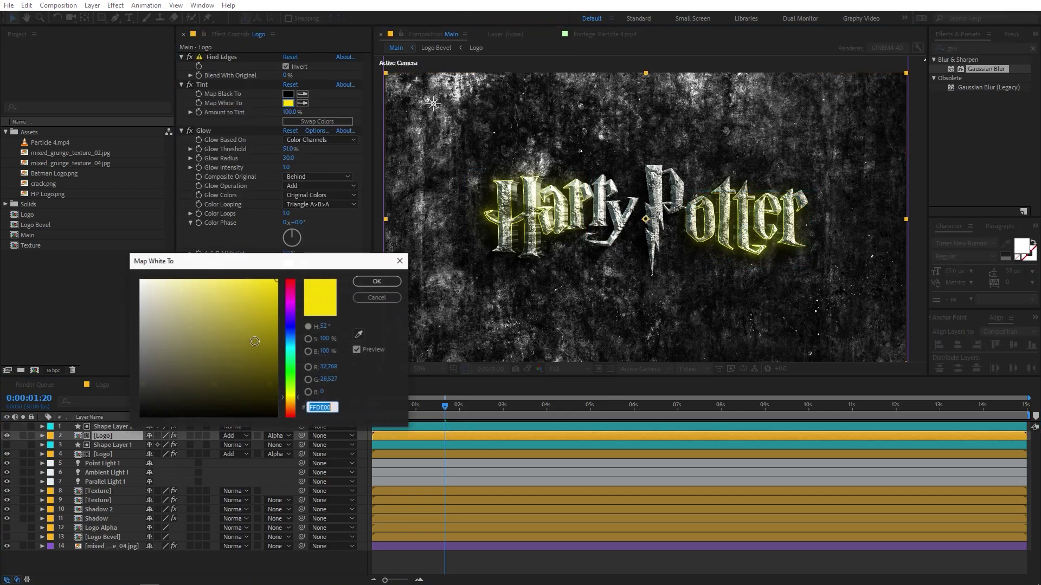
left_click(294, 349)
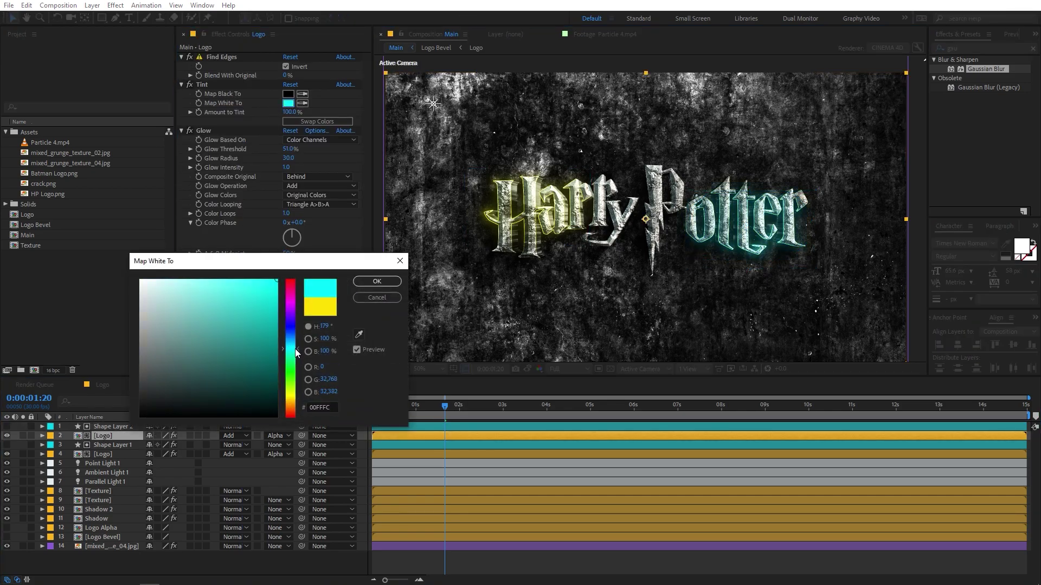
left_click(387, 284)
- Move Shape Layer 2's mask over the 'otter' letters, then select both shape layers
left_click(477, 426)
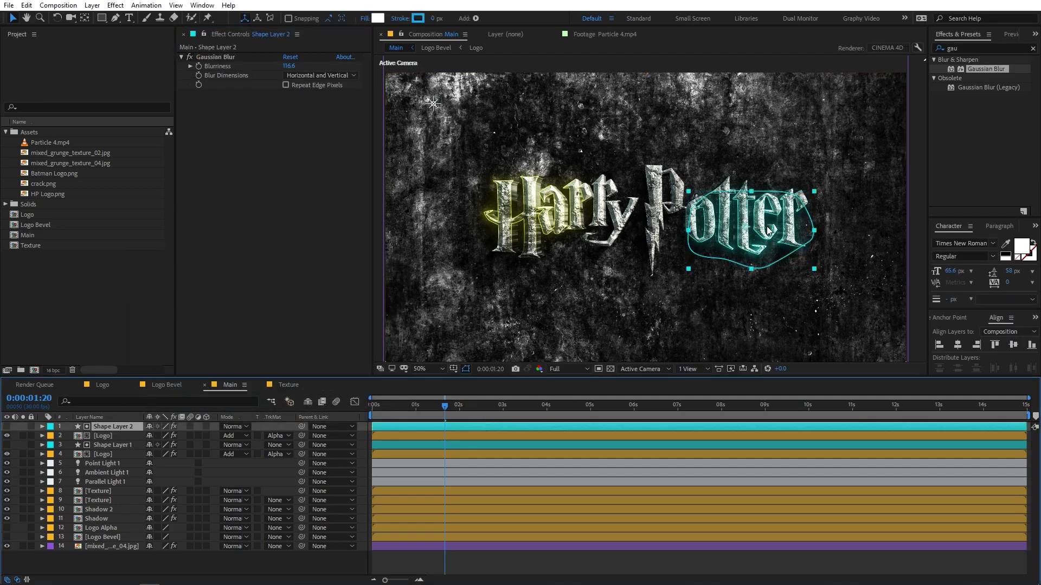
left_click_drag(720, 242, 772, 242)
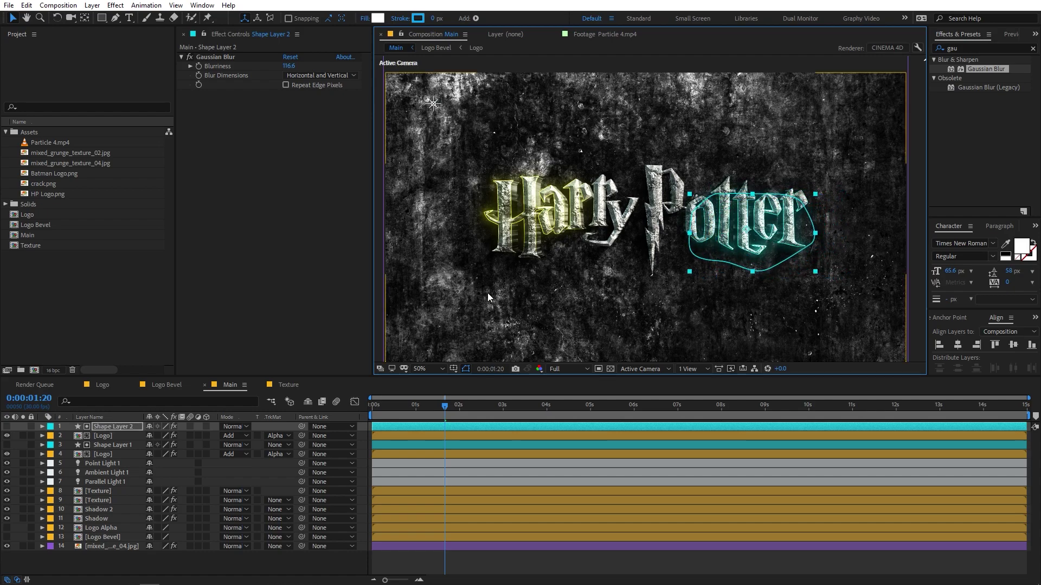
left_click(113, 435)
left_click(113, 427, "ctrl")
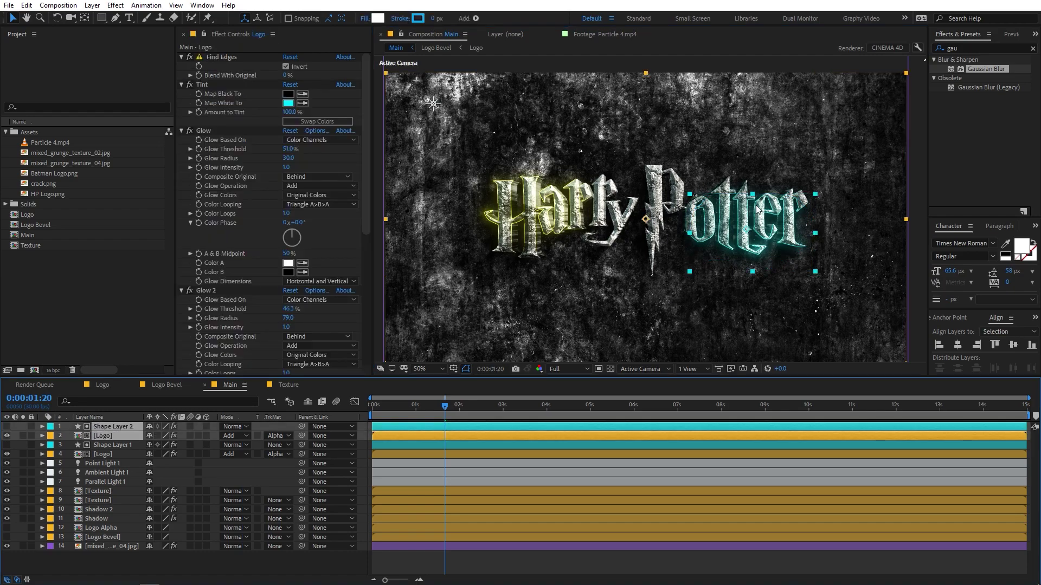
left_click(708, 246)
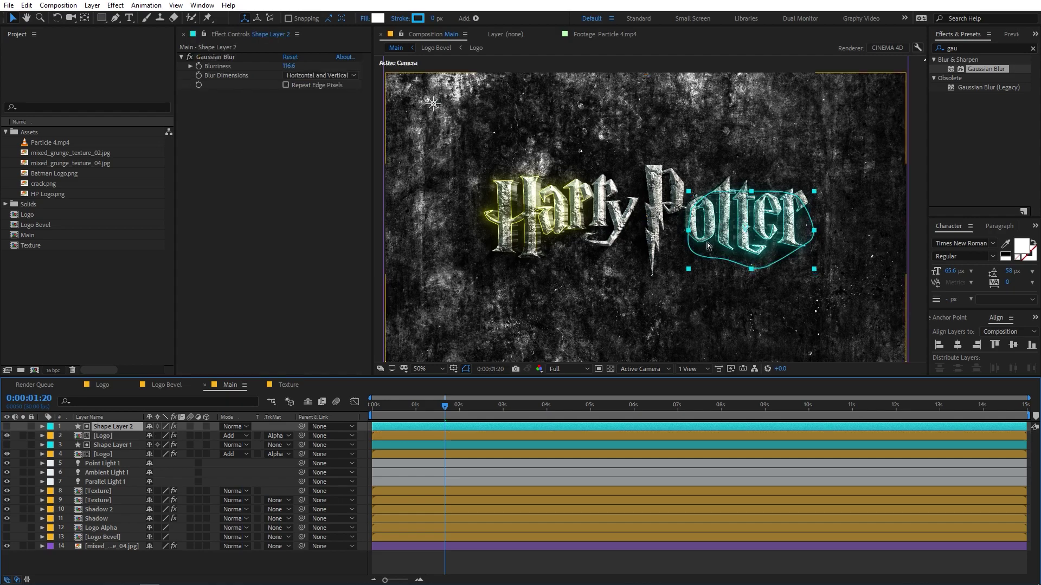
left_click(725, 242)
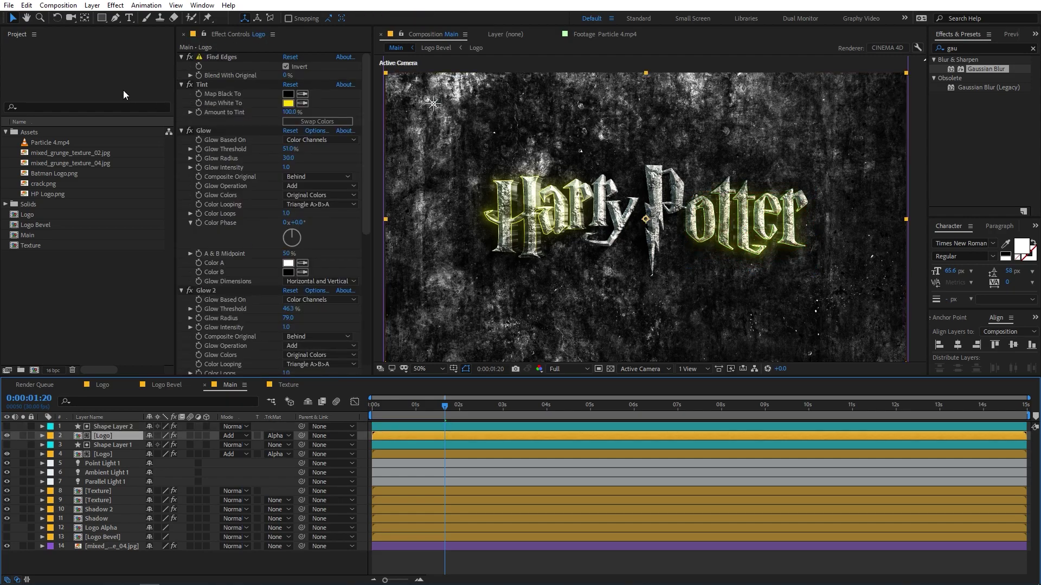
left_click(119, 430)
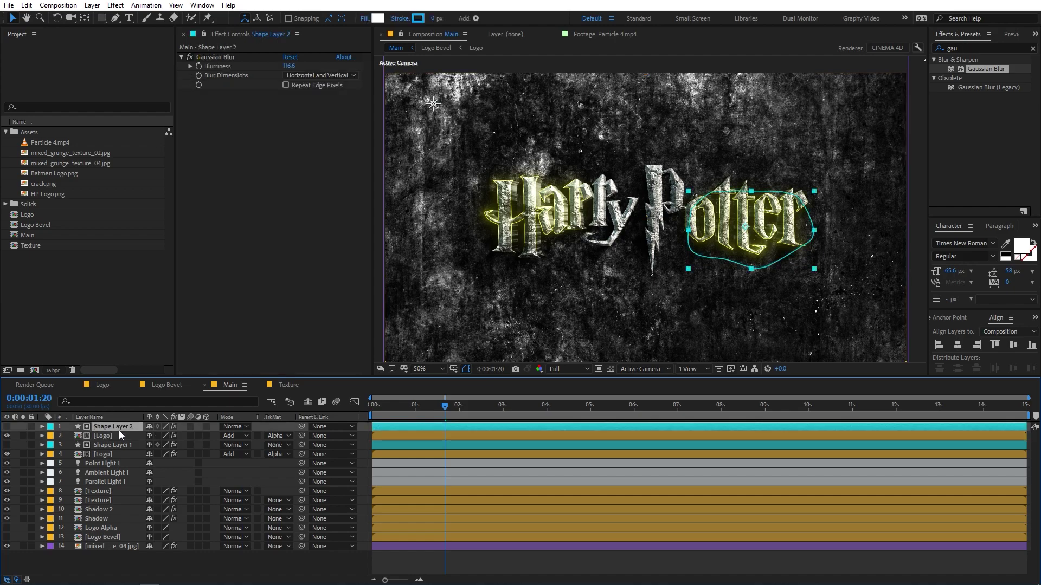
left_click(107, 447, "ctrl")
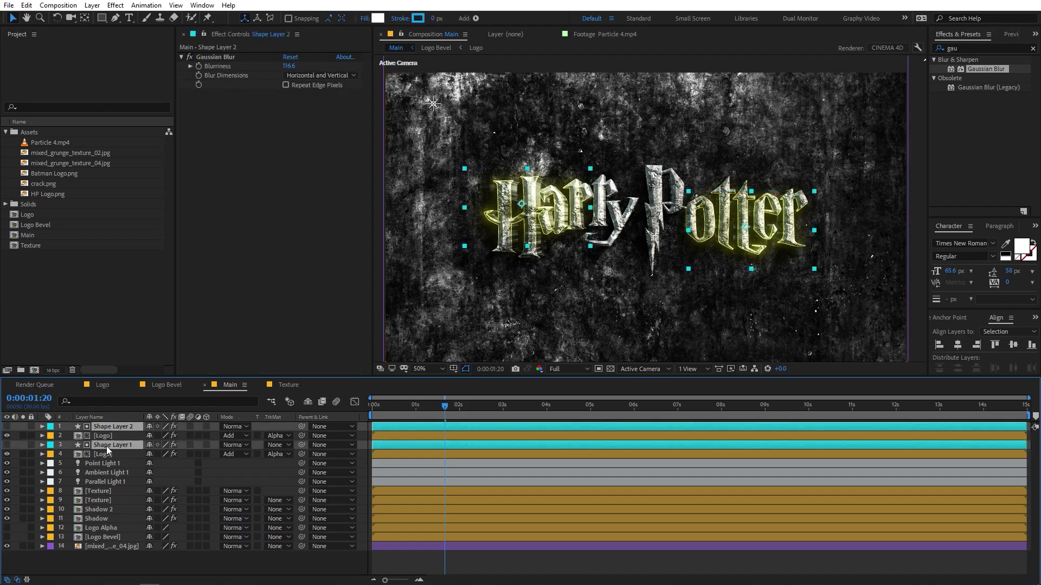
- At 0 s, keyframe Position with Shape Layer 2 off-screen right and Shape Layer 1 off bottom-left
key("p")
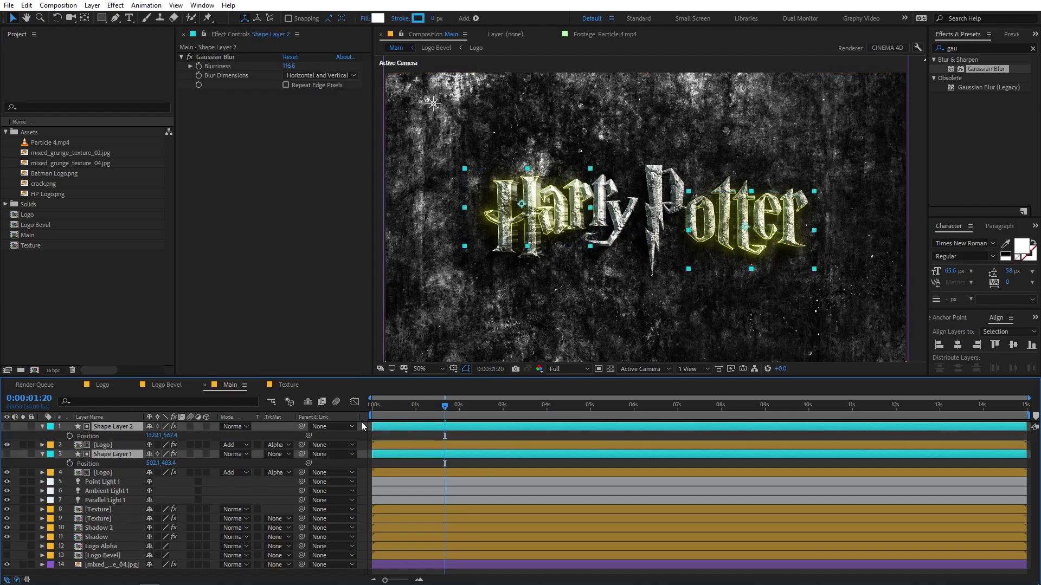
key("Home")
left_click(69, 435)
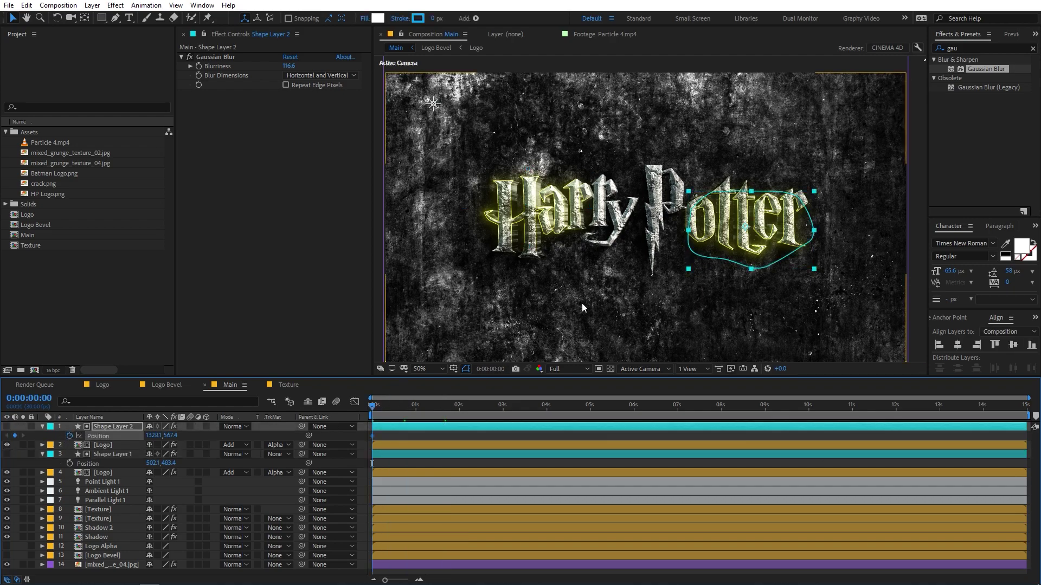
left_click_drag(737, 236, 896, 152)
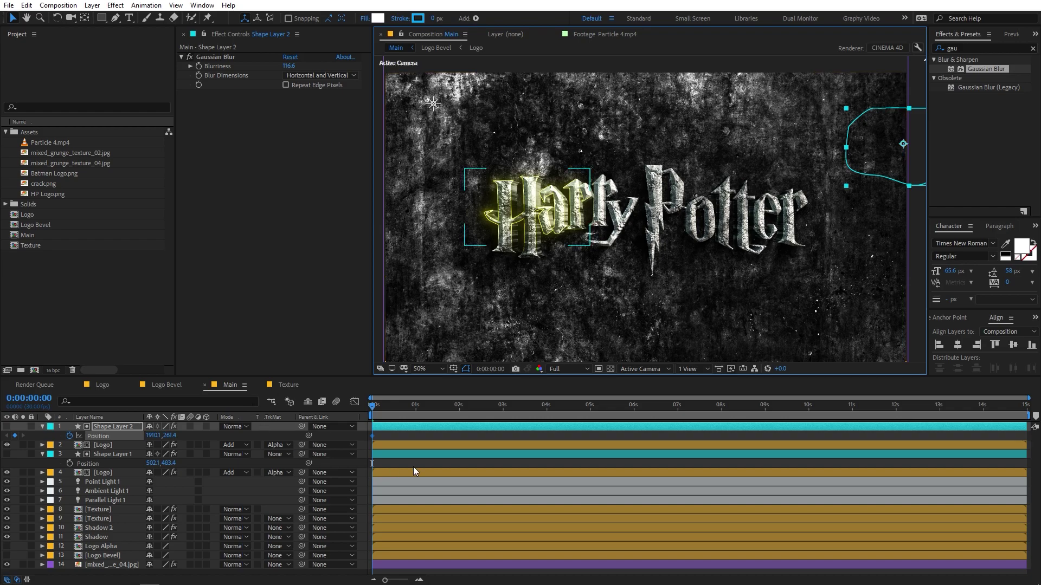
left_click(432, 458)
left_click_drag(519, 207, 520, 340)
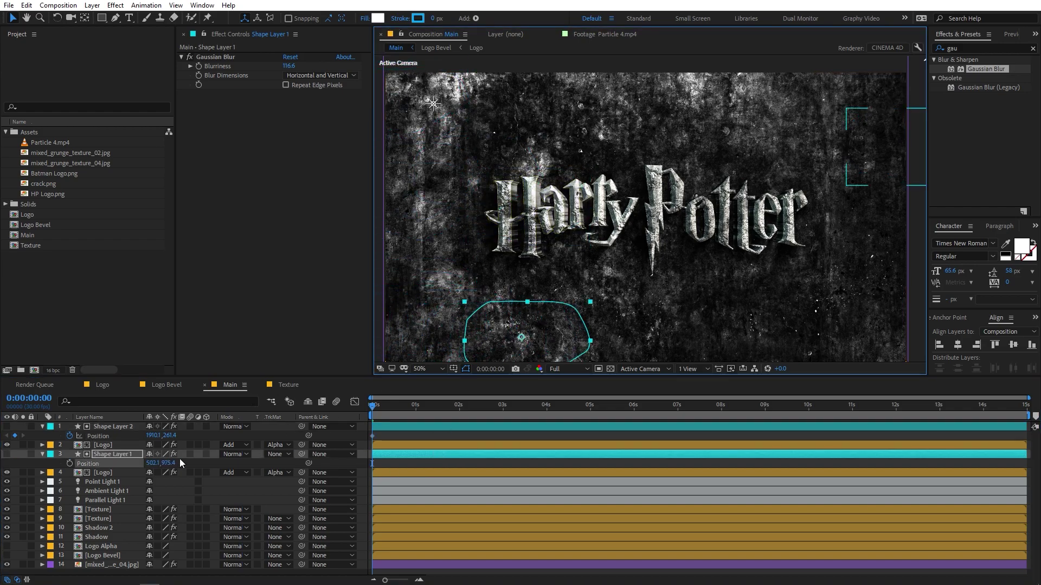
left_click(70, 463)
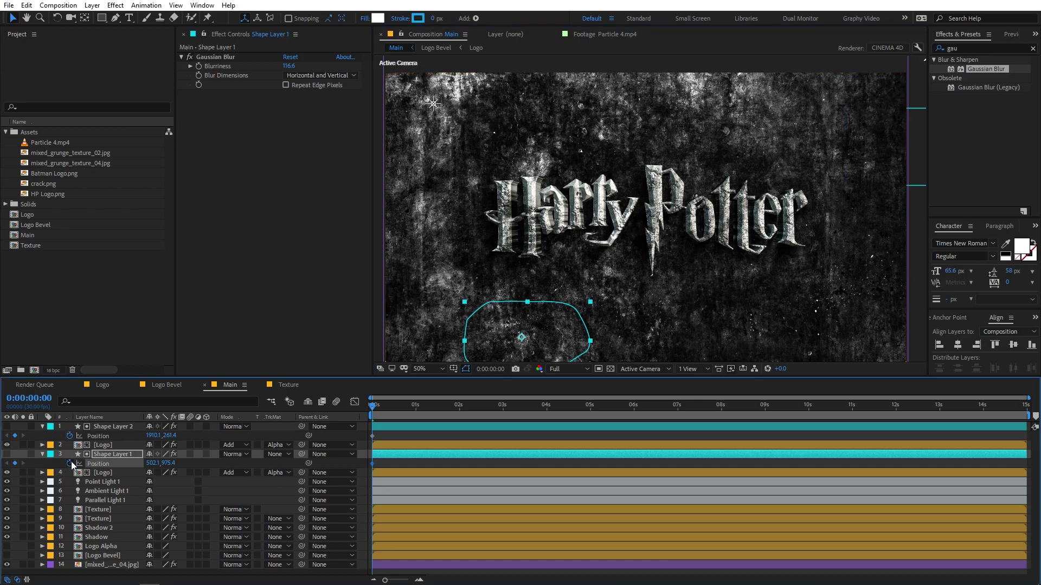
- Keyframe both shapes back on the logo, shift those keyframes to about 3.5 s, and preview
left_click_drag(440, 412, 457, 412)
left_click(491, 428)
left_click_drag(858, 156, 392, 302)
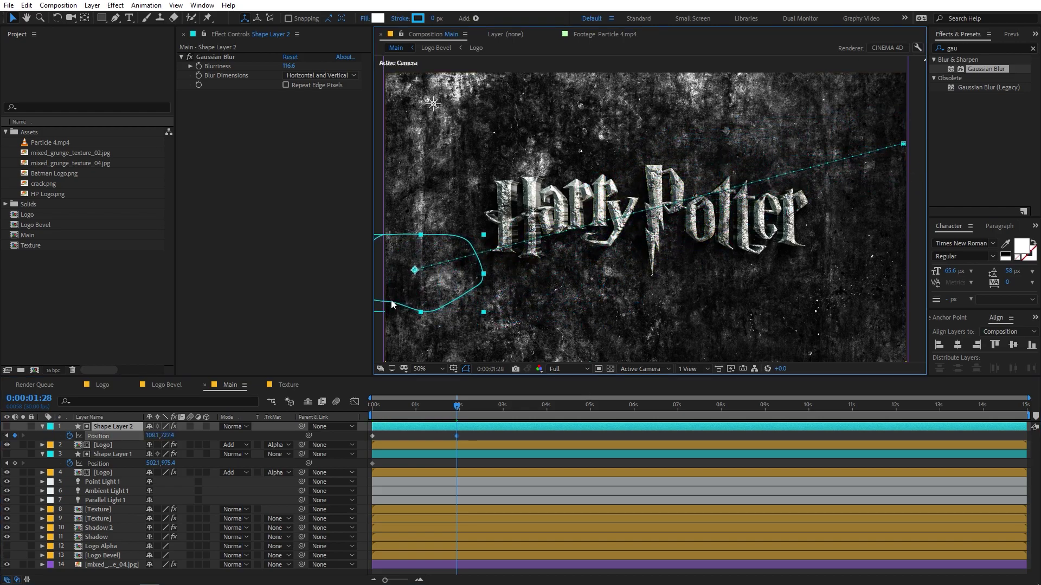
left_click(396, 462)
left_click_drag(523, 327, 732, 107)
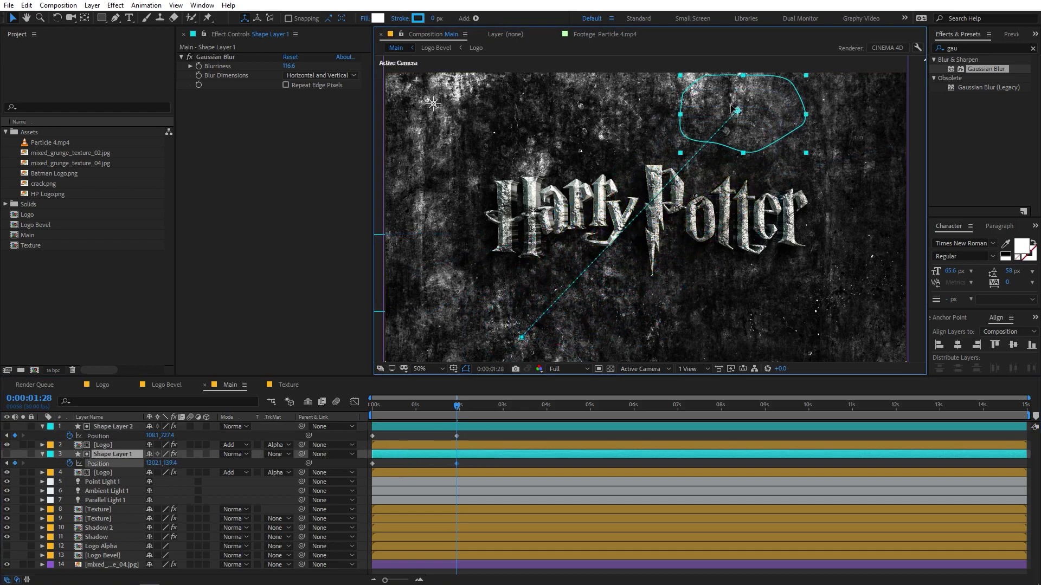
left_click(480, 428, "ctrl")
left_click_drag(457, 464, 526, 463)
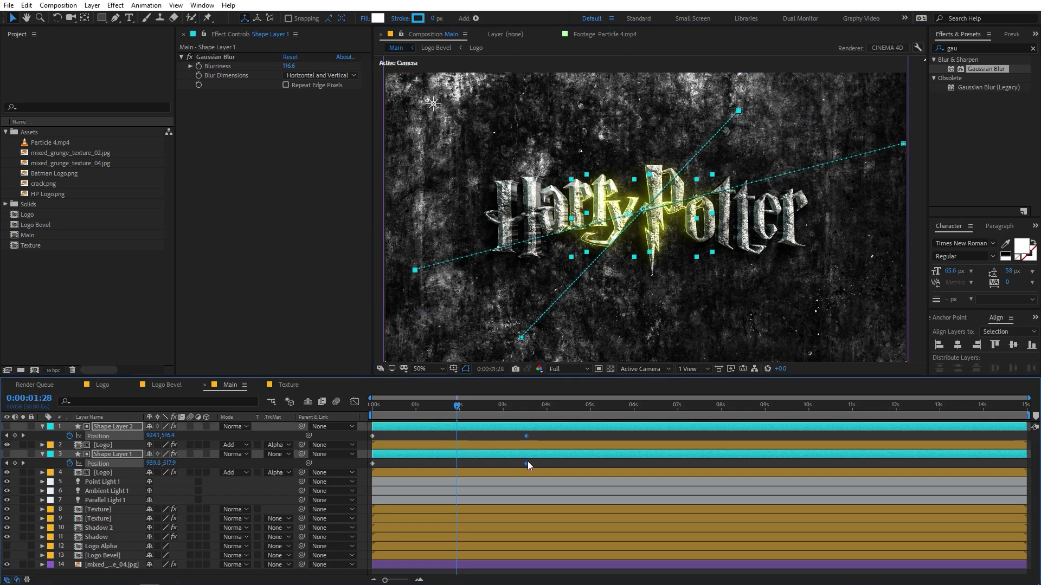
left_click_drag(425, 401, 373, 404)
key("space")
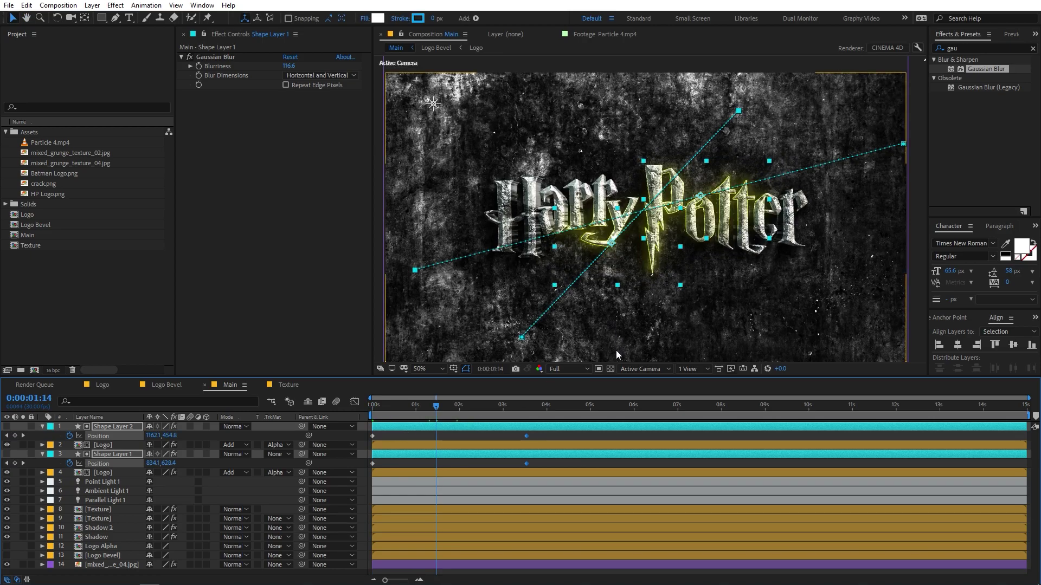
- Move both shape layers' end Position keyframes to about 6 seconds and preview the slower sweep
left_click(551, 437)
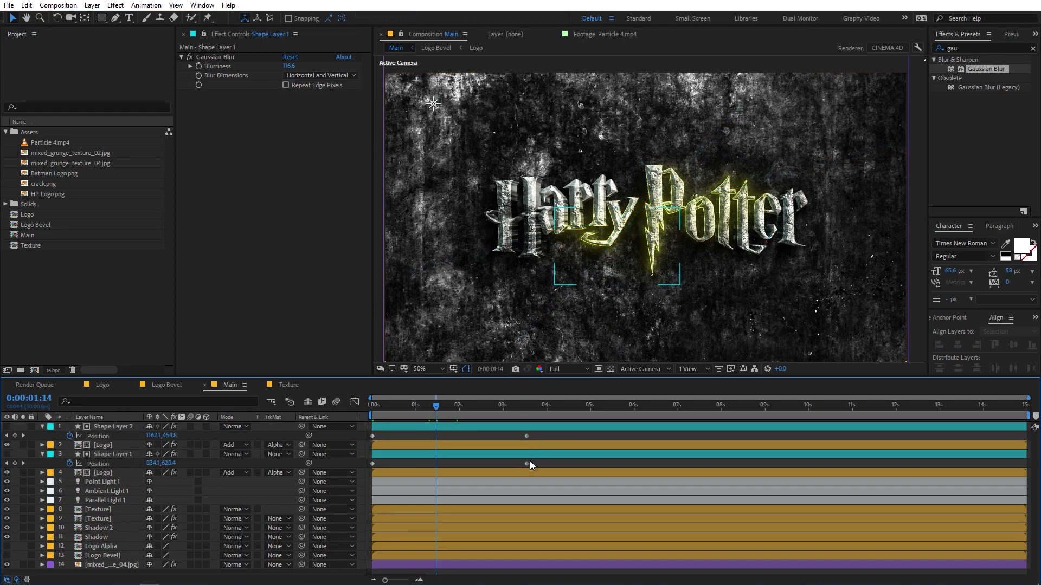
left_click_drag(526, 463, 645, 460)
key("space")
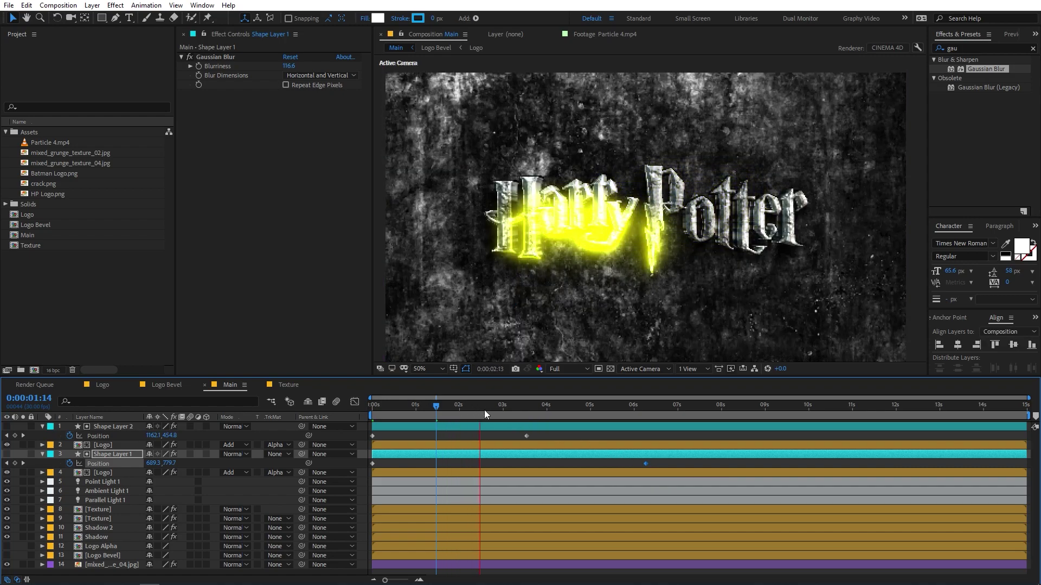
left_click(477, 407)
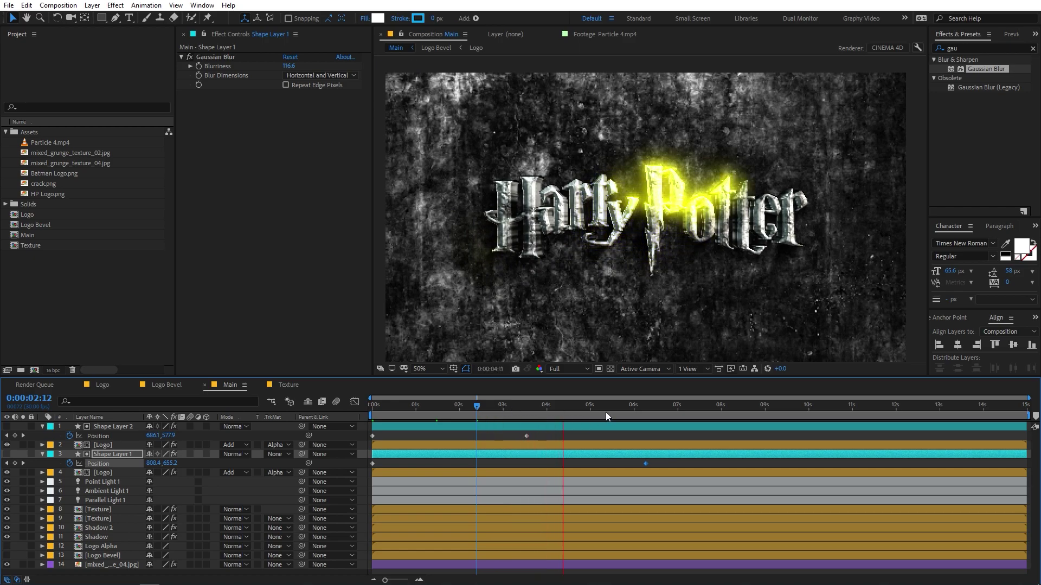
key("space")
mouse_move(606, 410)
left_mouse_down()
mouse_move(646, 411)
mouse_move(592, 415)
left_mouse_up()
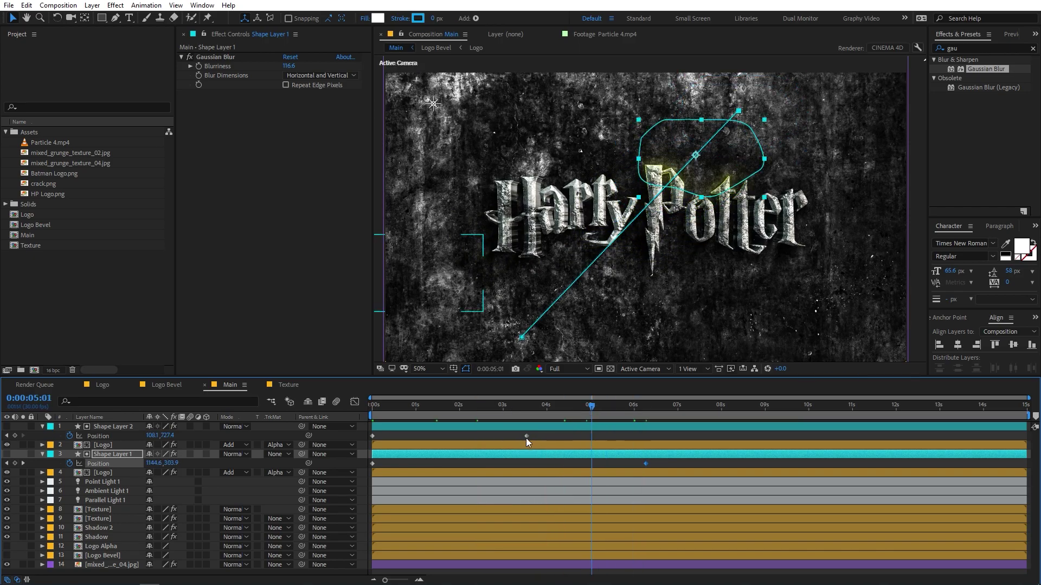
left_click_drag(527, 436, 649, 443)
key("Home")
key("space")
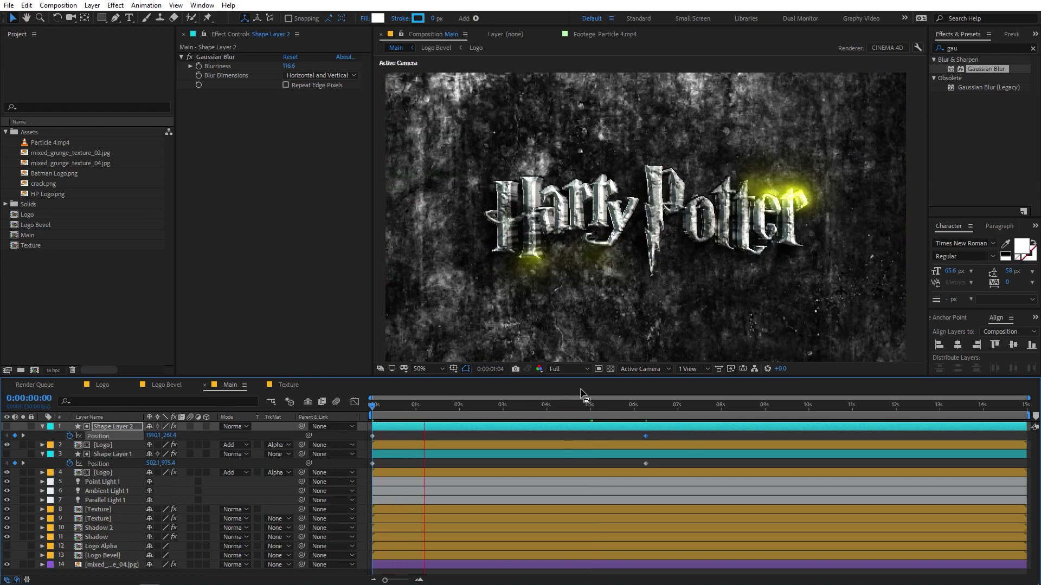
- Start Shape Layer 1 further left and up, preview, and collapse the shape layers
left_click(430, 454)
left_click_drag(530, 340, 438, 298)
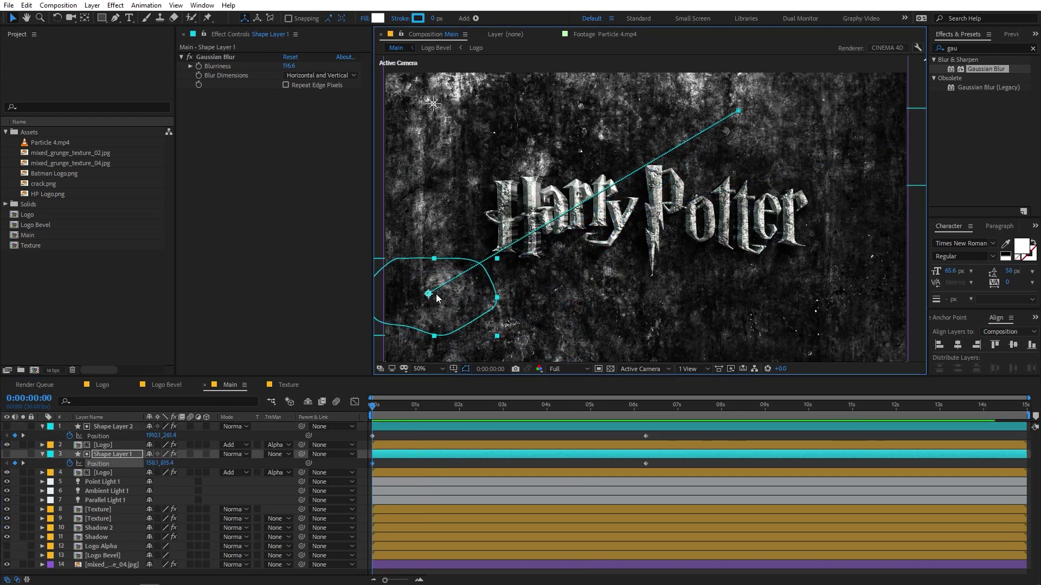
key("space")
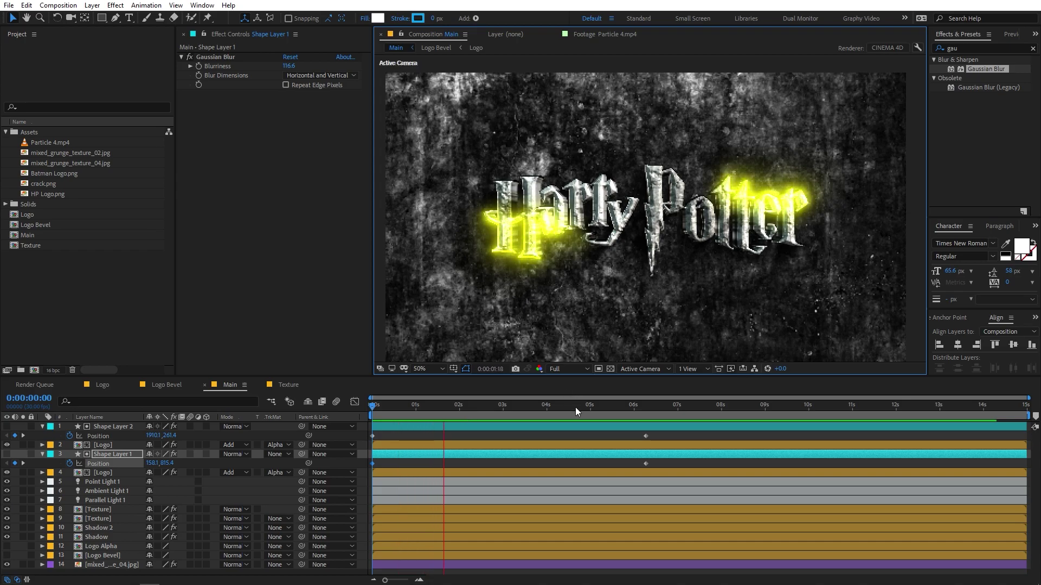
key("space")
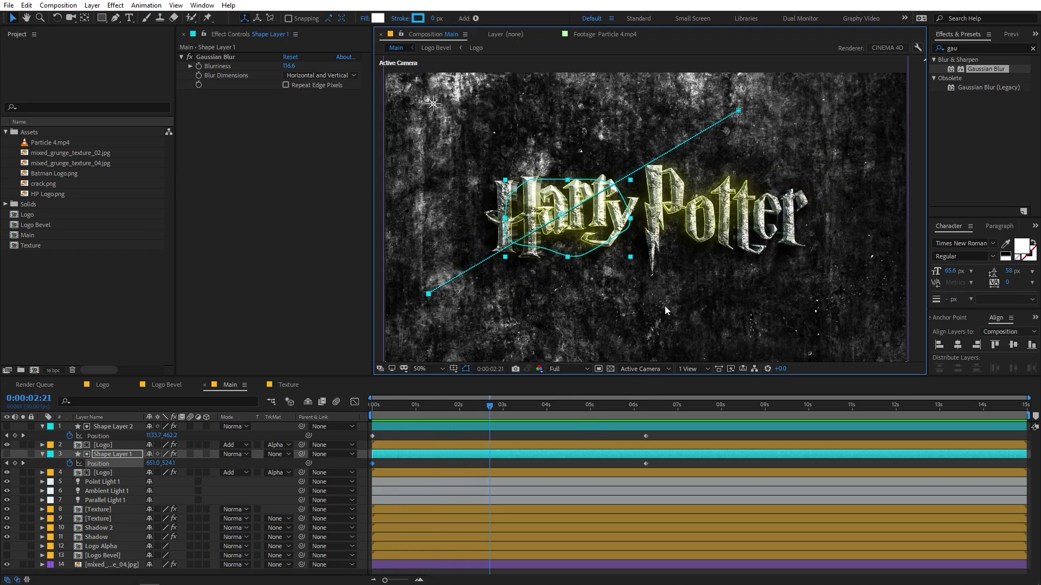
left_click_drag(512, 411, 525, 411)
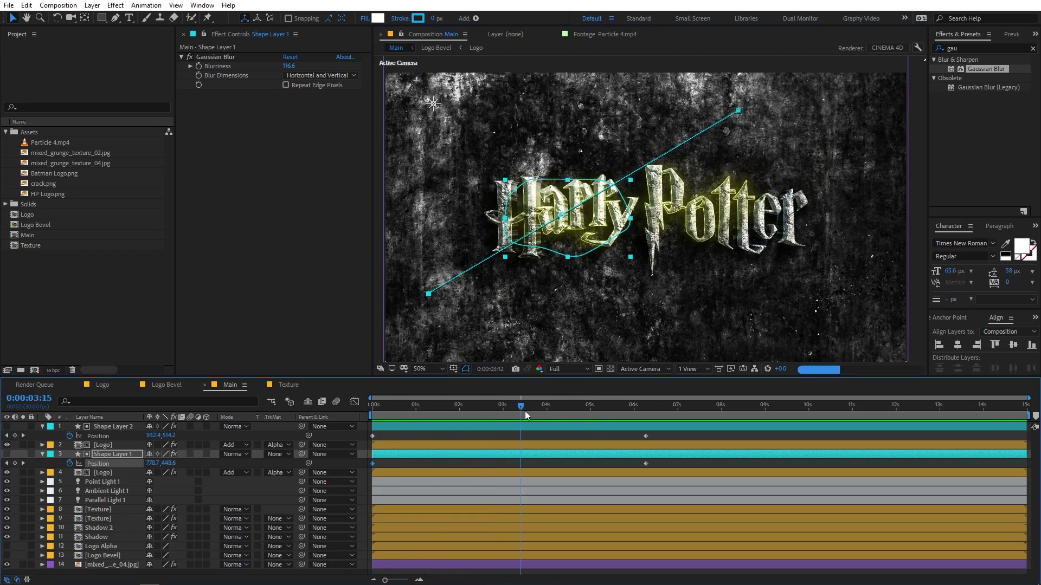
left_click(580, 432)
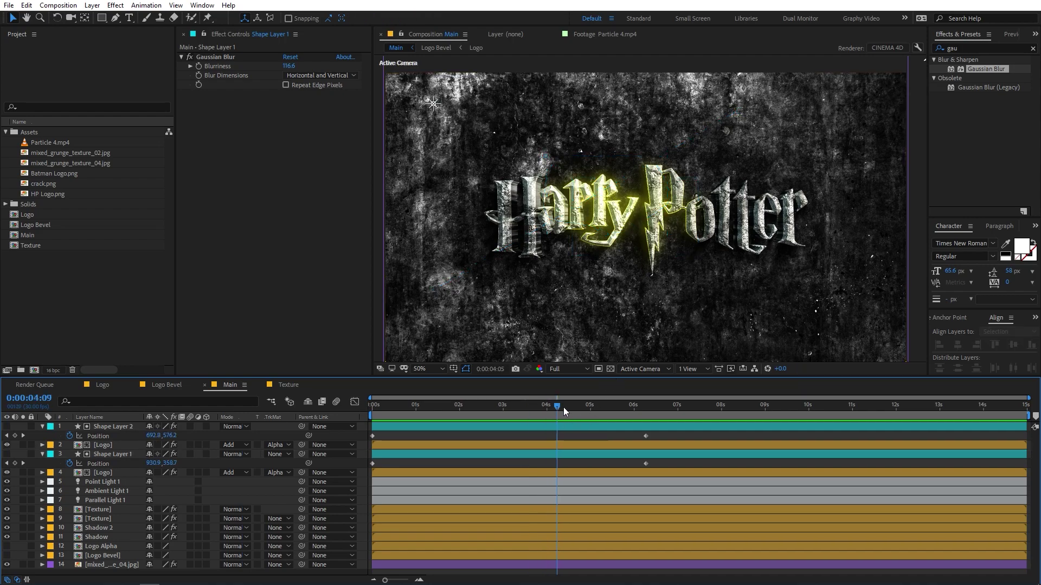
left_click_drag(563, 408, 570, 408)
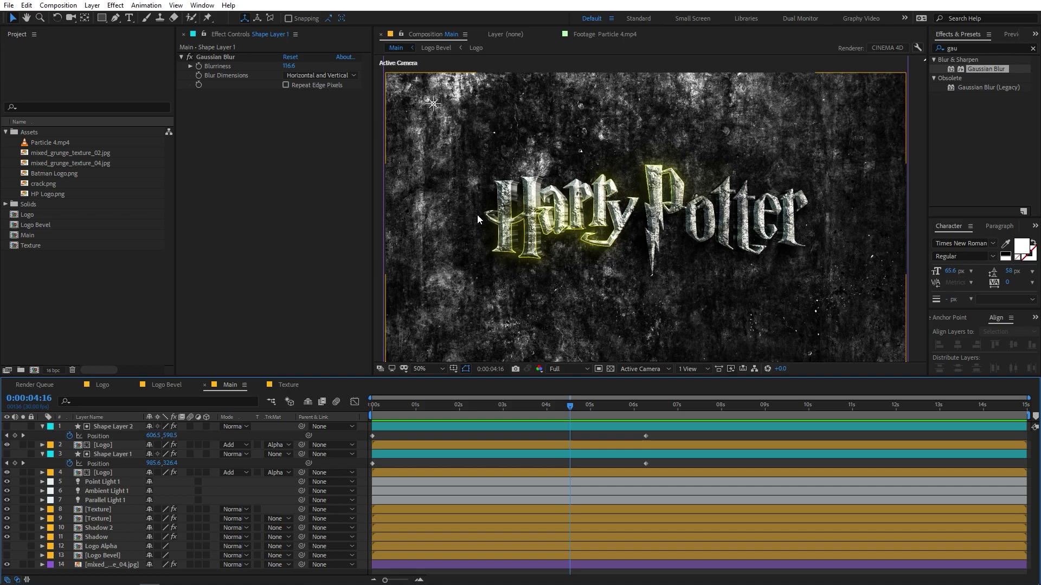
left_click(106, 273)
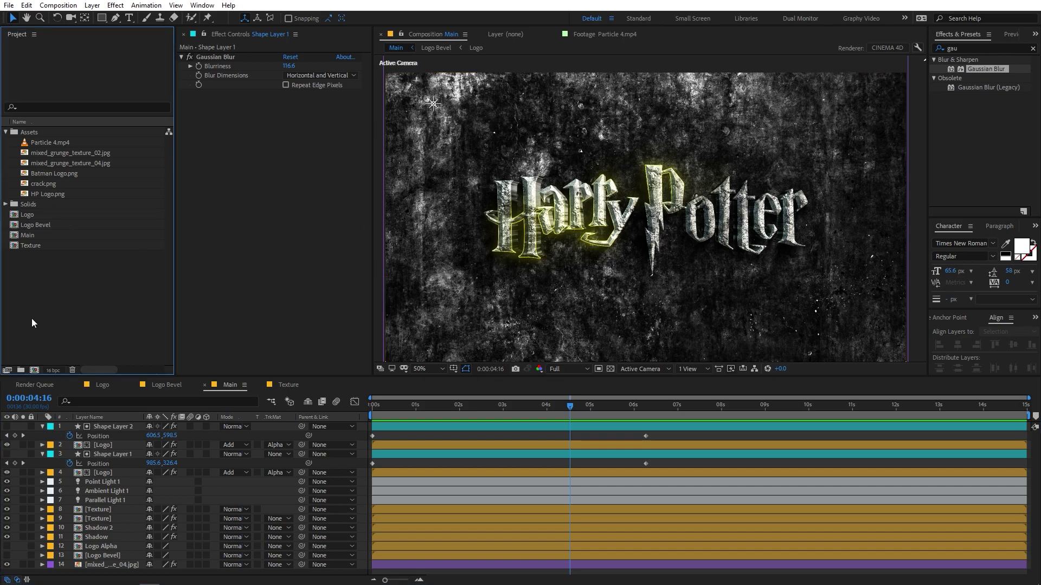
left_click(42, 427)
- Add crack.png as the top layer and position it over the logo
left_click(41, 446)
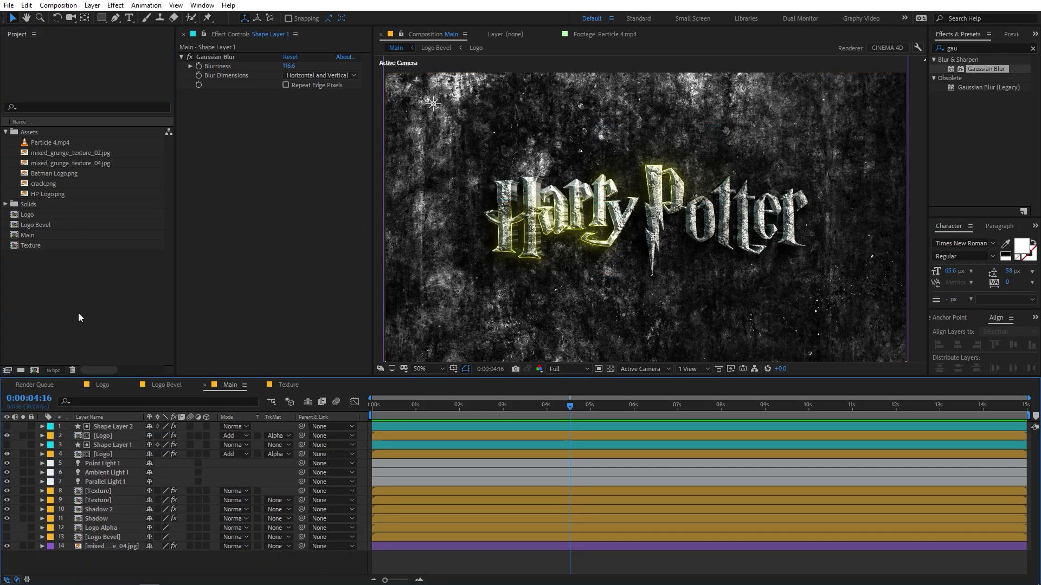
left_click(42, 183)
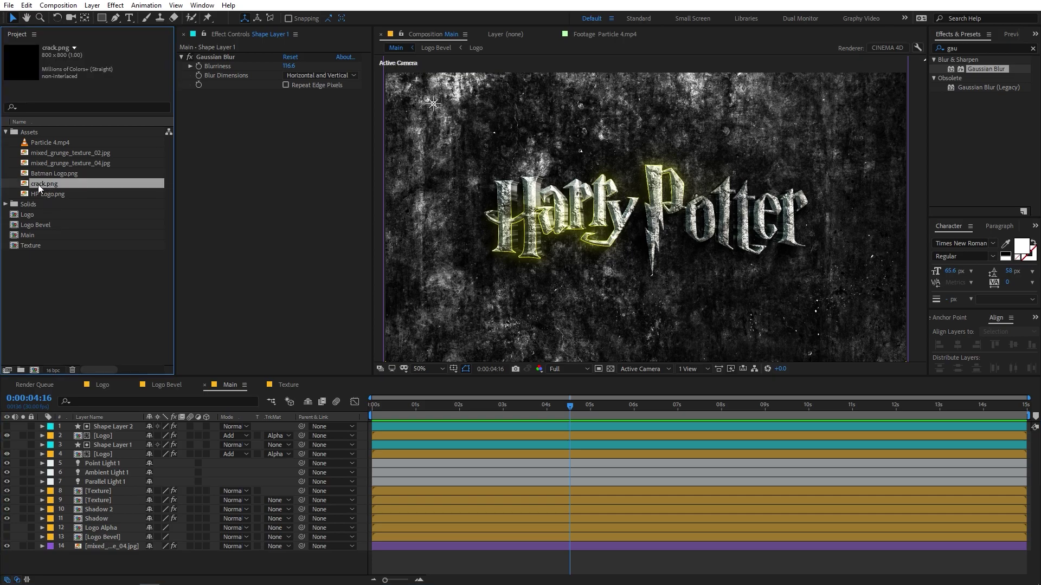
left_click_drag(37, 185, 91, 426)
left_click_drag(620, 226, 635, 210)
- Apply a yellow FFE400 Fill to the crack, shift it down-left, and place it above Logo Alpha
left_click(966, 49)
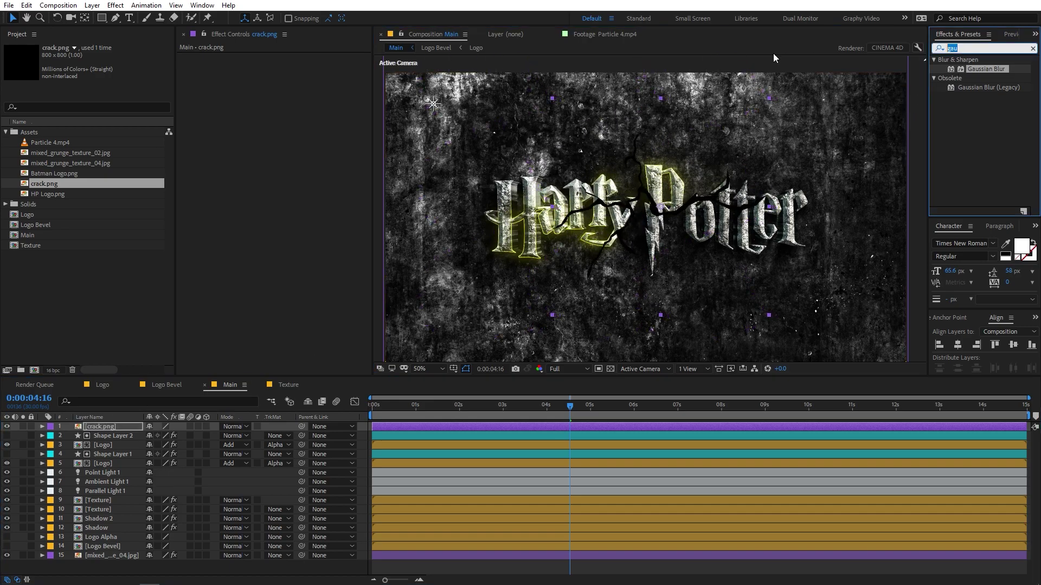
type("fill")
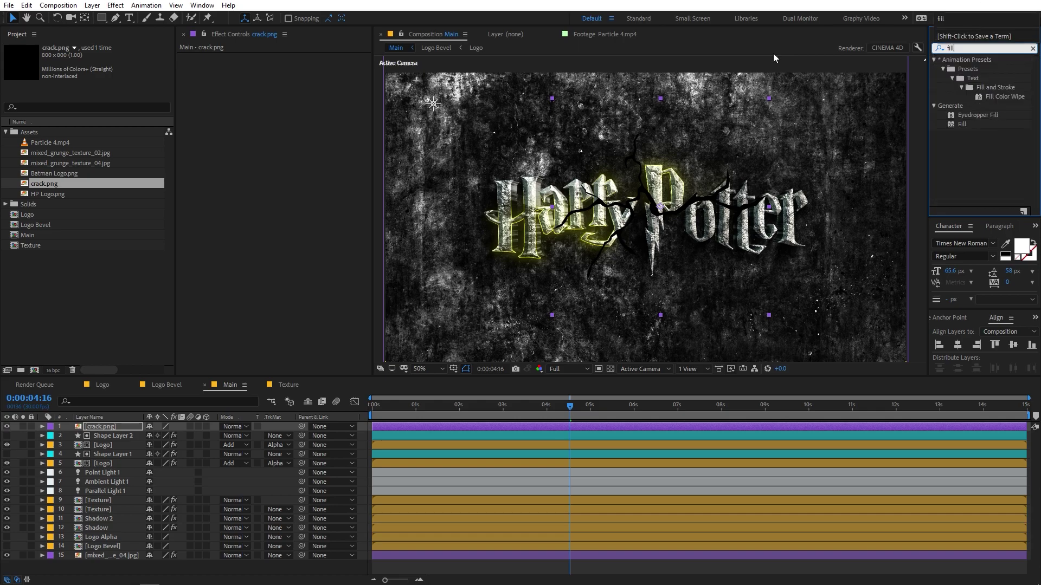
left_click_drag(961, 124, 647, 205)
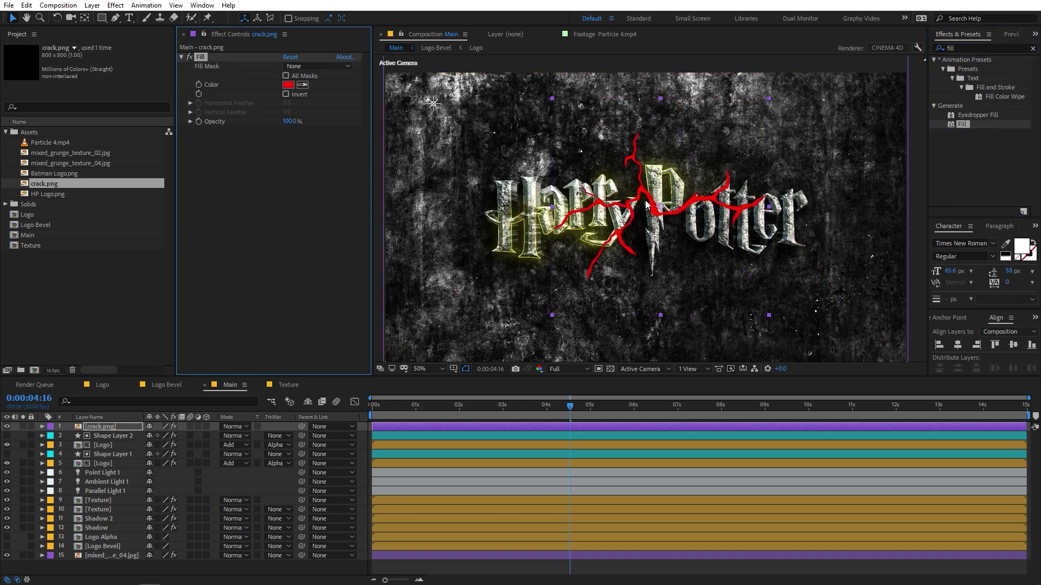
left_click(287, 85)
left_click(289, 400)
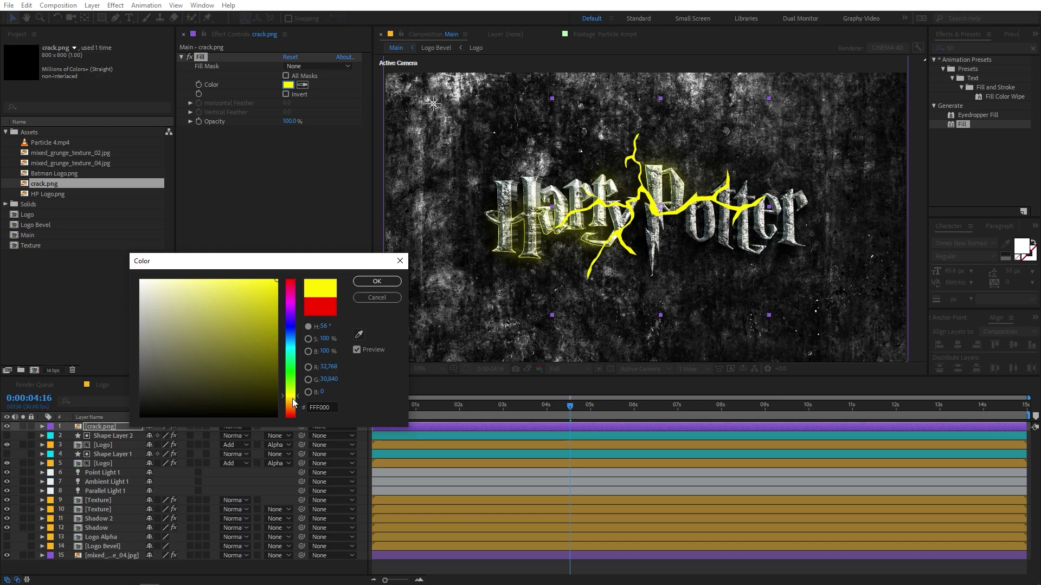
left_click(290, 400)
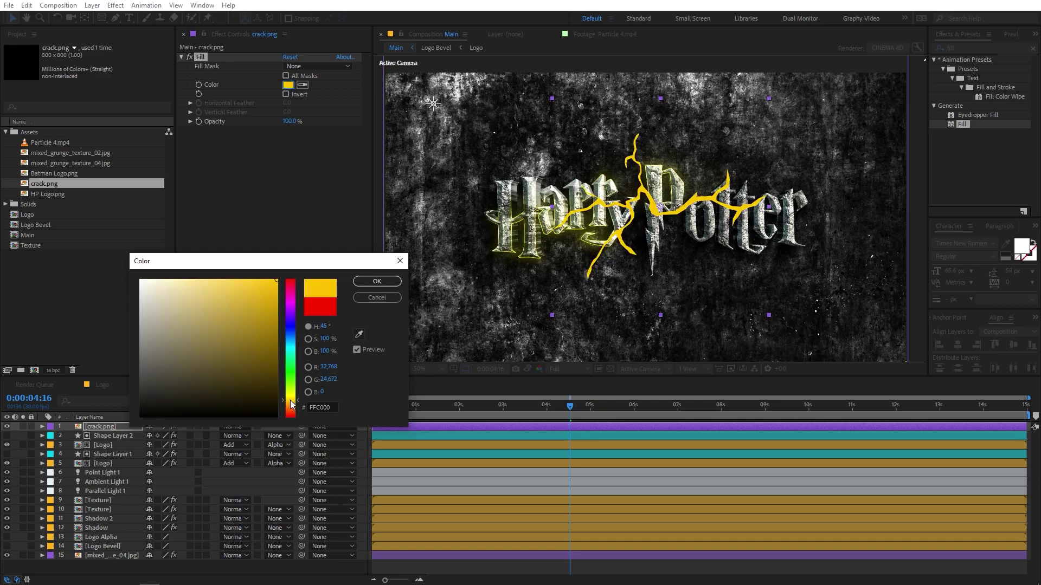
left_click(376, 282)
left_click_drag(623, 211, 555, 244)
left_click_drag(100, 429, 107, 535)
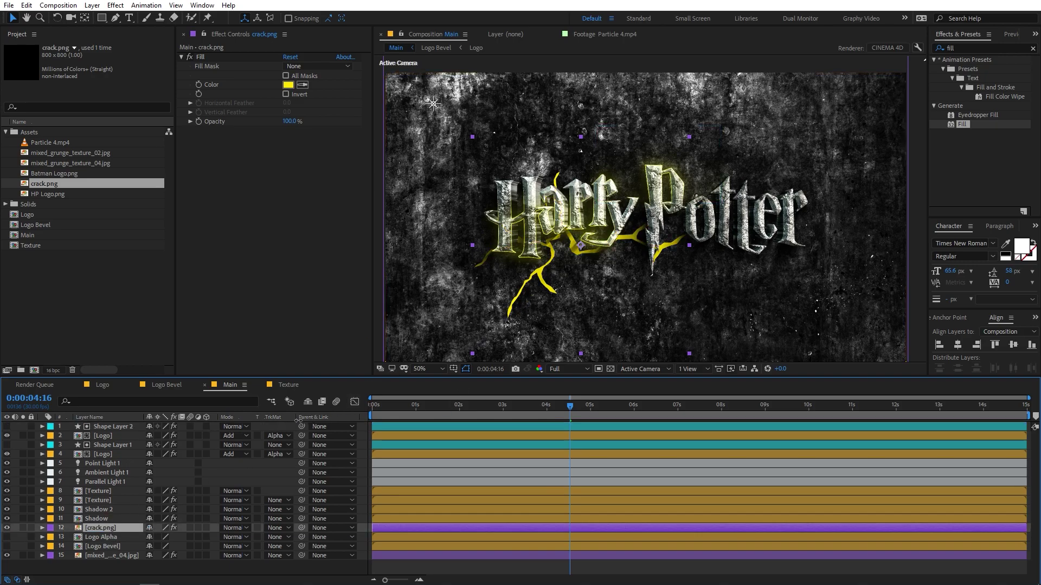
- Scale the crack to 39%, rotate it to about -98°, and place it below Potter's 'tter'
key("r")
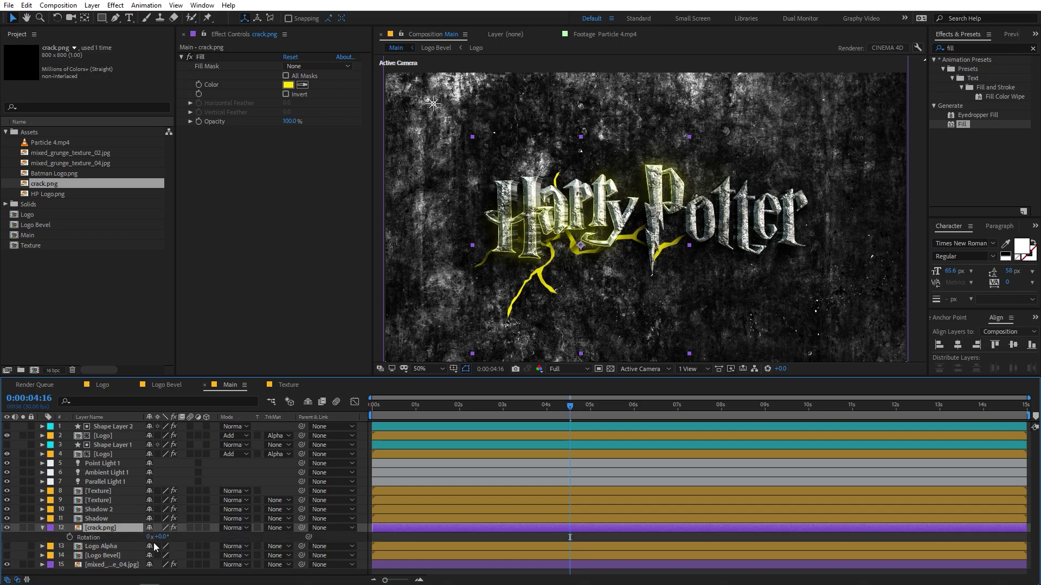
left_click_drag(158, 537, 133, 539)
key("s")
left_click_drag(571, 269, 737, 297)
key("r")
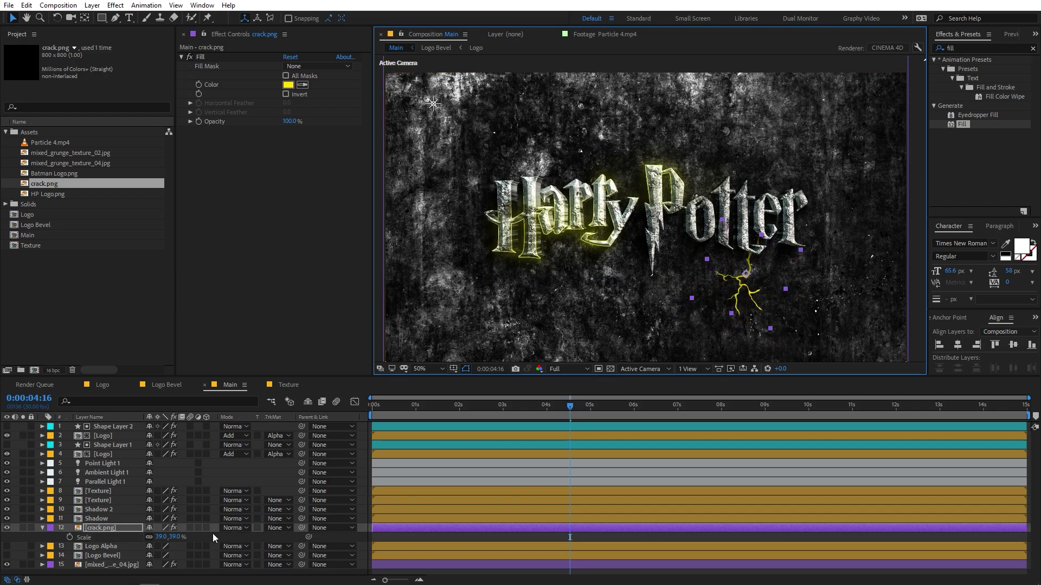
left_click_drag(162, 537, 151, 536)
left_click_drag(763, 295, 766, 295)
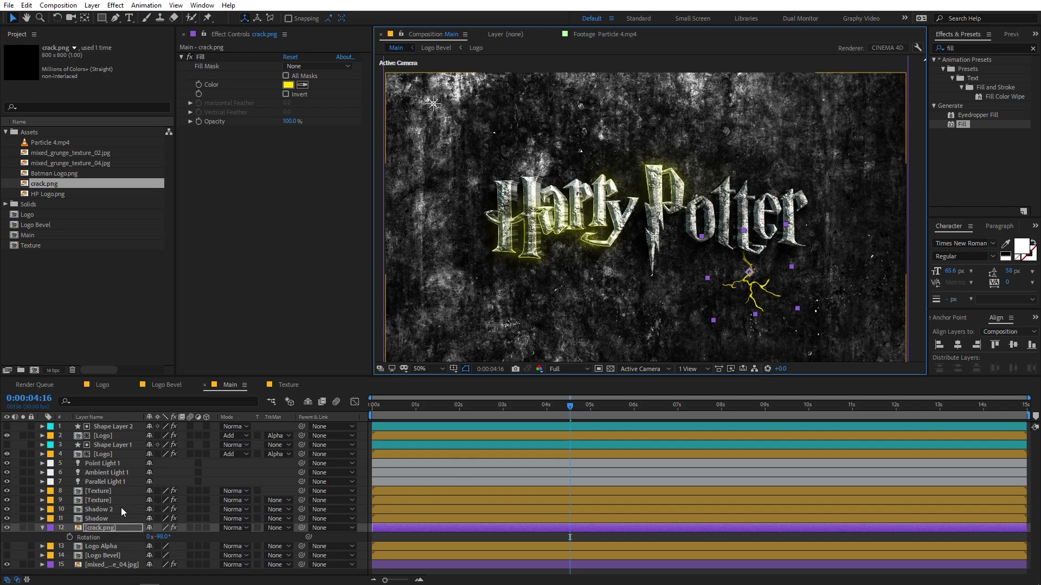
left_click(103, 437)
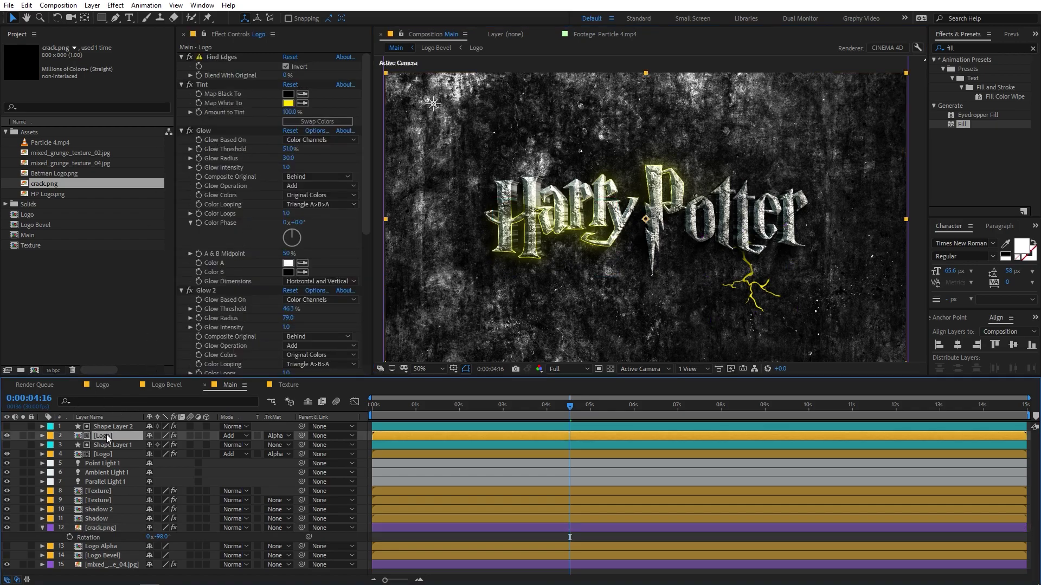
- Copy the Logo layer's Glow, Glow 2 and Glow 3 effects and paste them onto crack.png
left_click(187, 125)
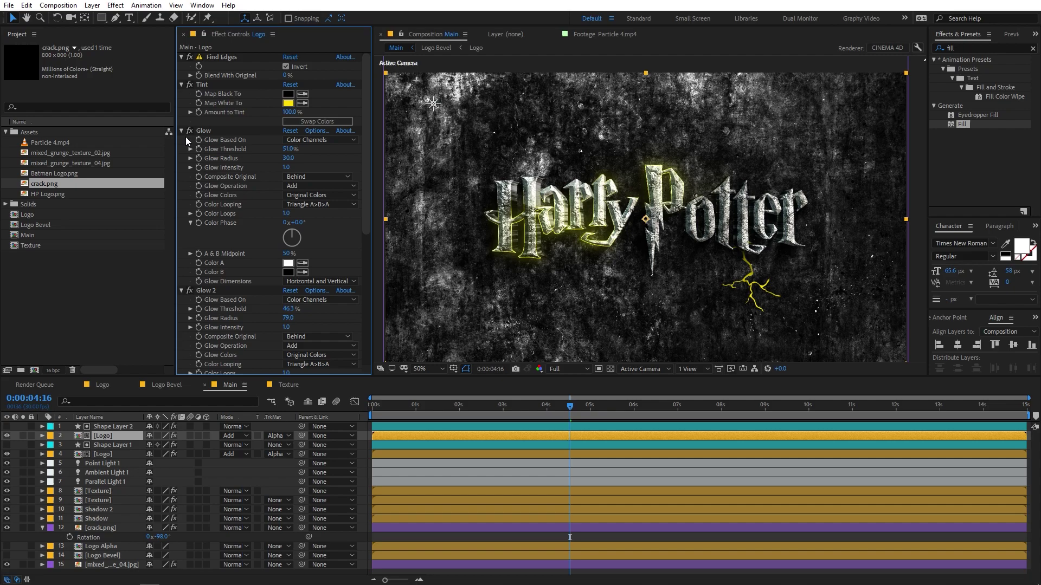
left_click(182, 131)
left_click(179, 142)
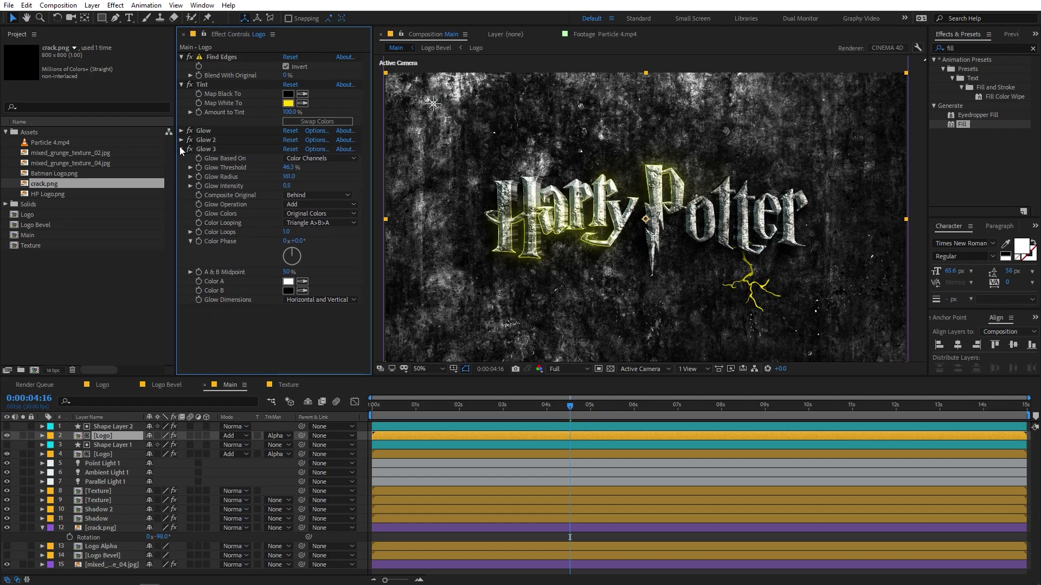
left_click(179, 149)
left_click(210, 131)
left_click(207, 140, "ctrl")
left_click(206, 150, "ctrl")
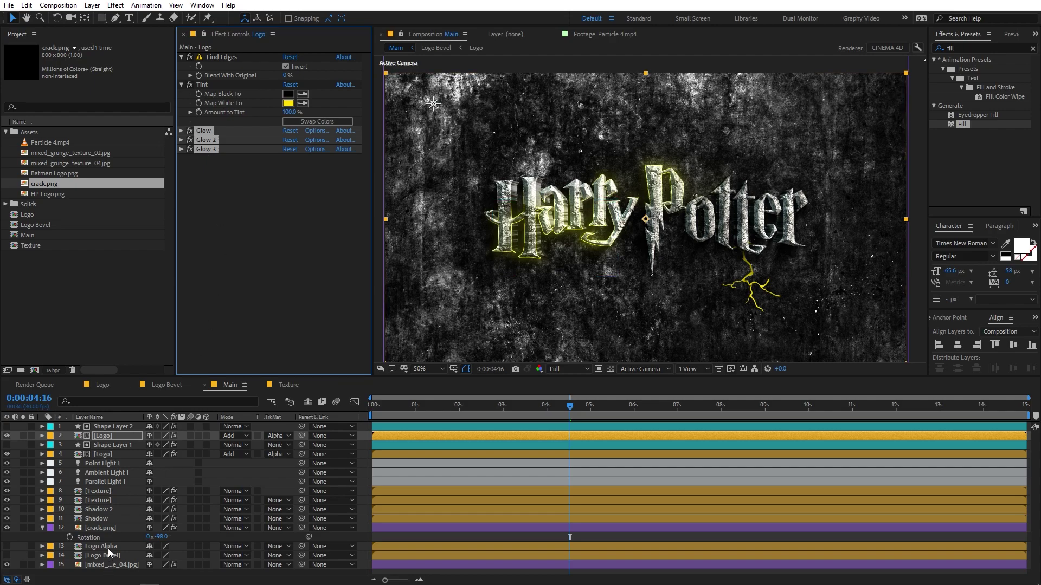
left_click(113, 527)
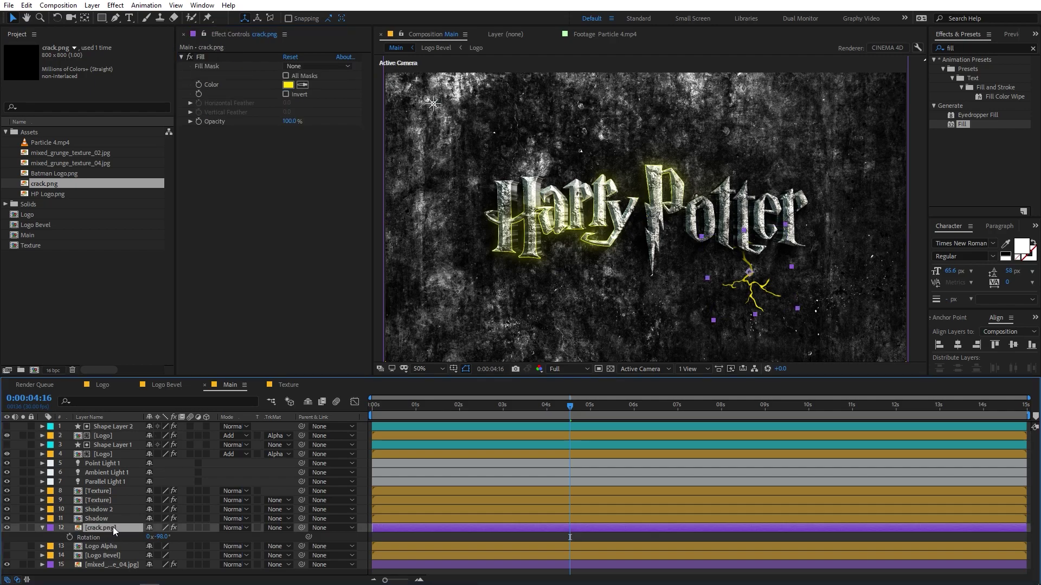
key("ctrl+v")
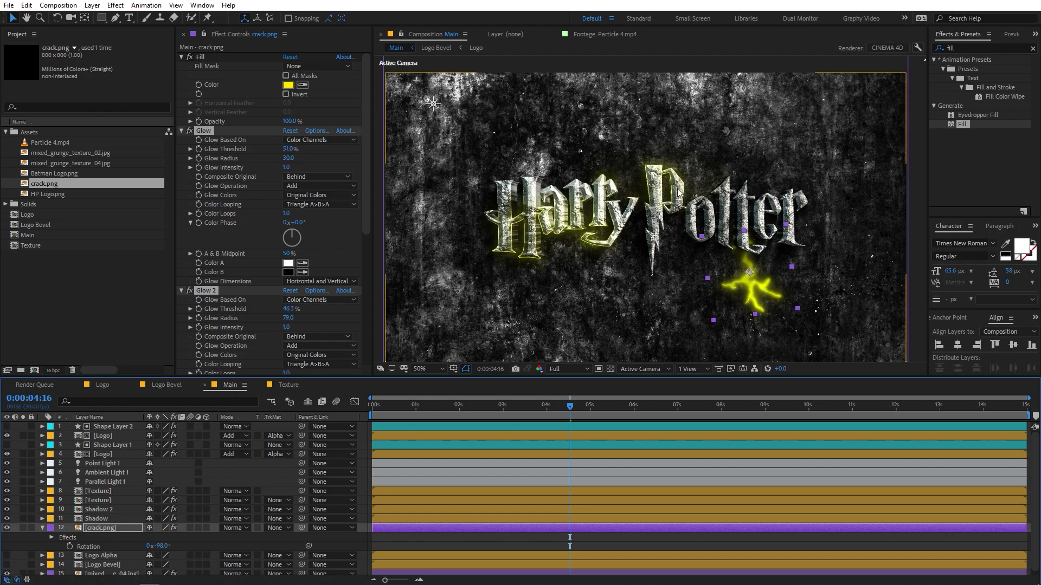
- Widen the first glow's radius, set its intensity to 0.5, and raise Glow 2's threshold
left_click(327, 161)
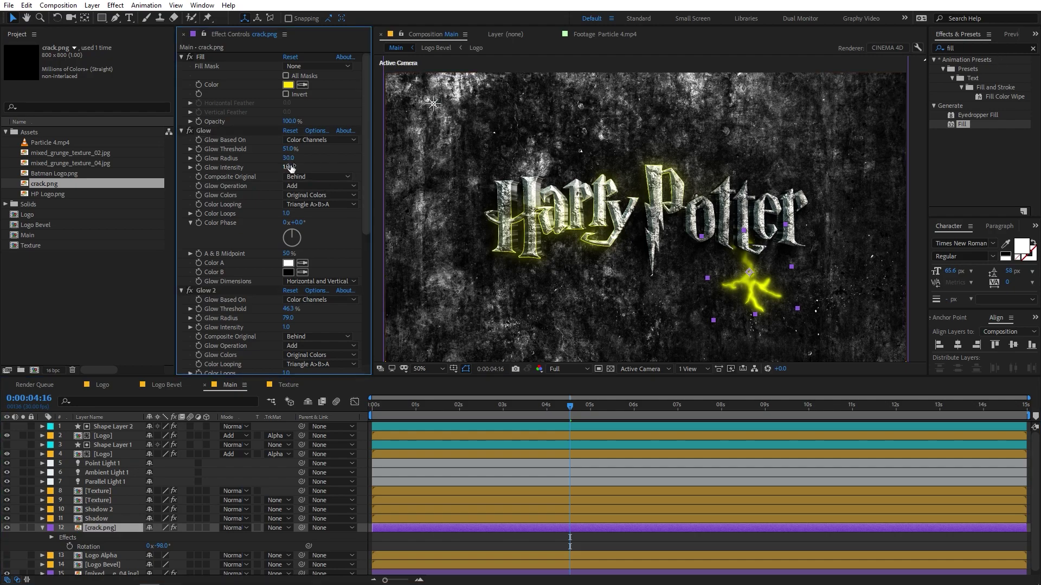
left_click_drag(293, 161, 315, 160)
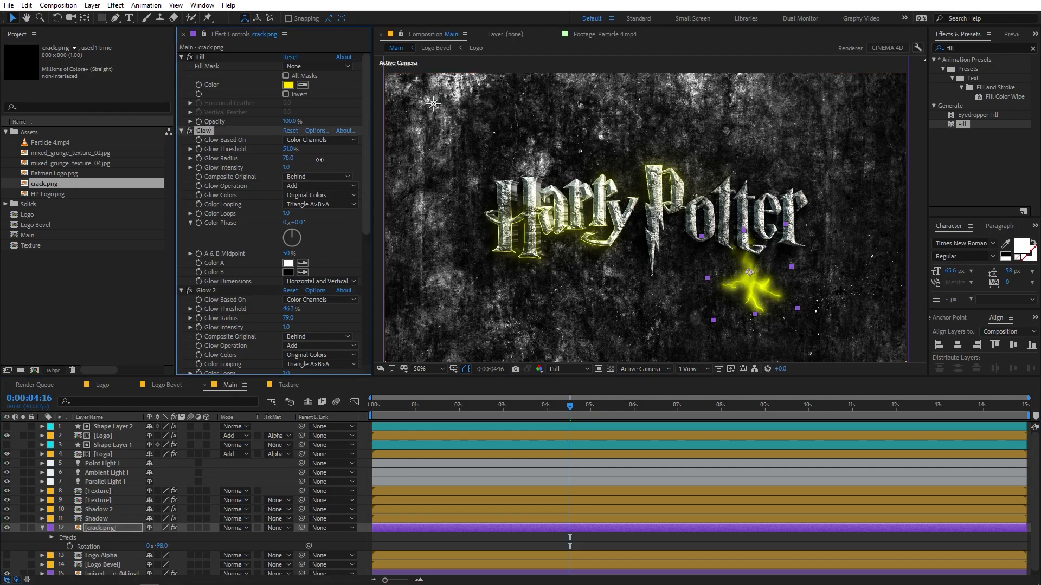
left_click(284, 169)
type(".5")
key("Return")
scroll(273, 186, "down", 3)
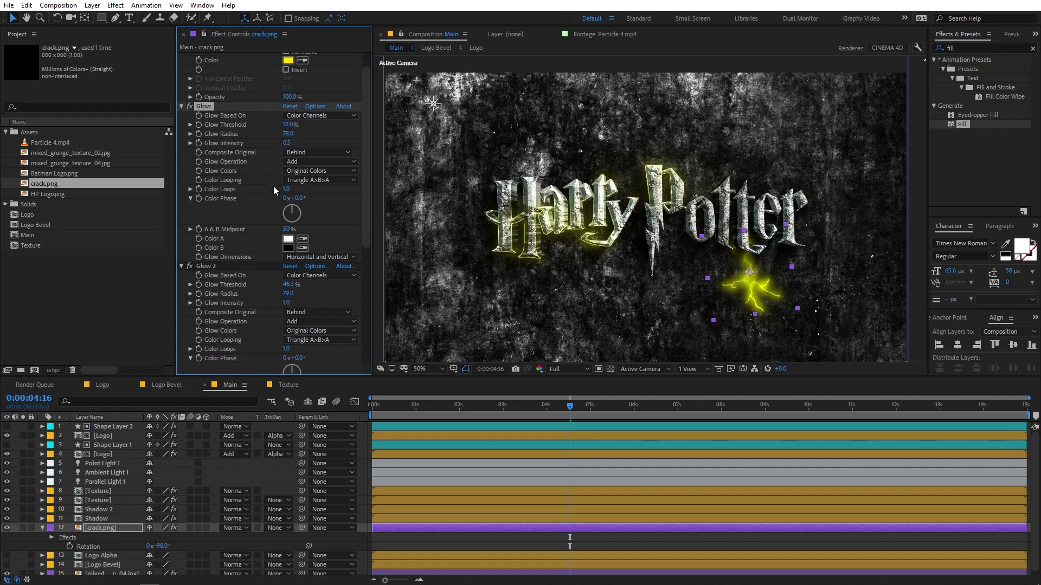
left_click_drag(291, 255, 278, 254)
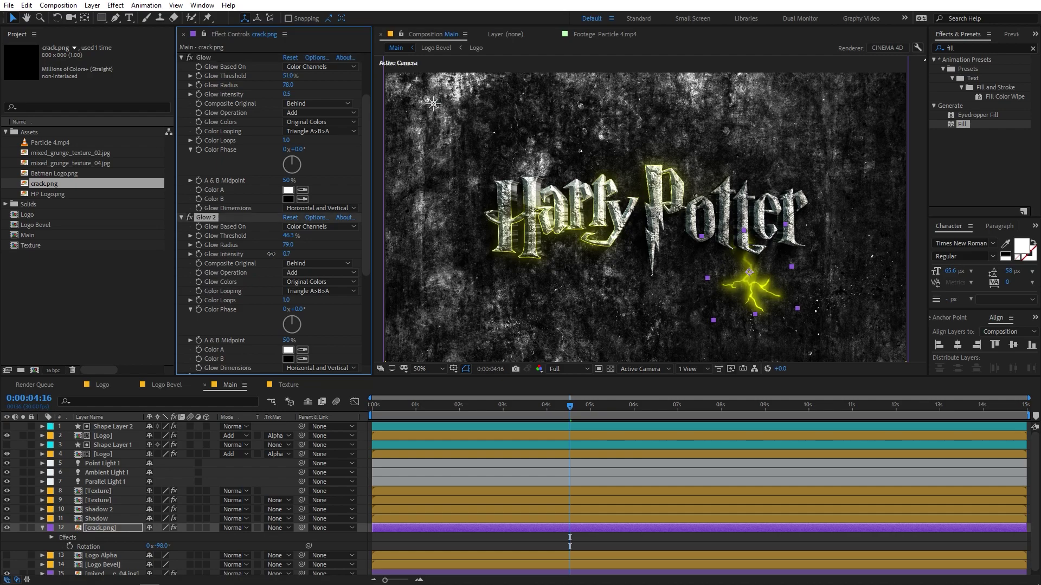
scroll(339, 260, "down", 3)
left_click_drag(294, 163, 332, 166)
scroll(332, 166, "up", 3)
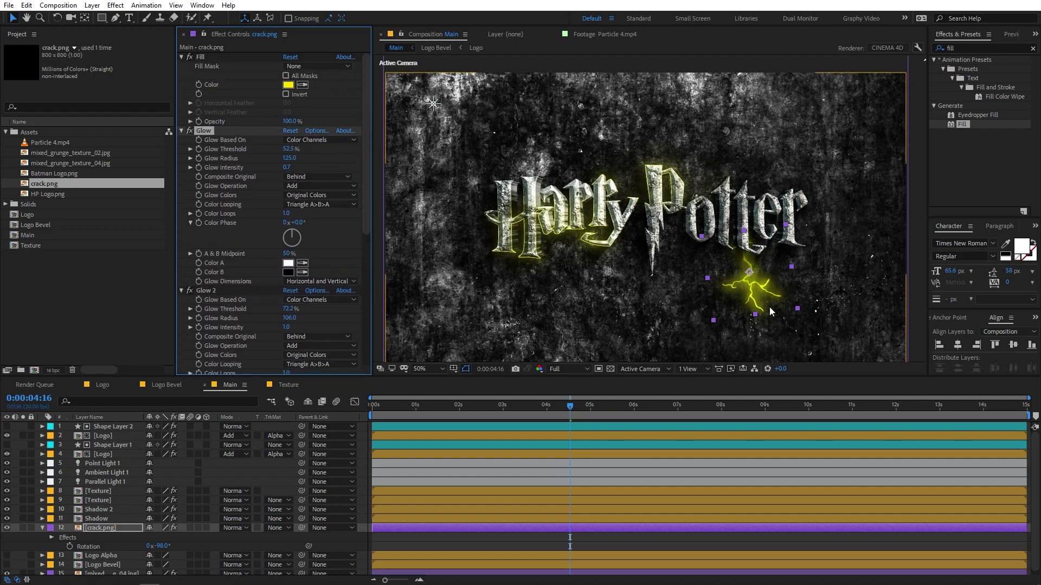
- Enlarge the crack to about 53% and rotate it to about -103°, shifting it up-right
key("s")
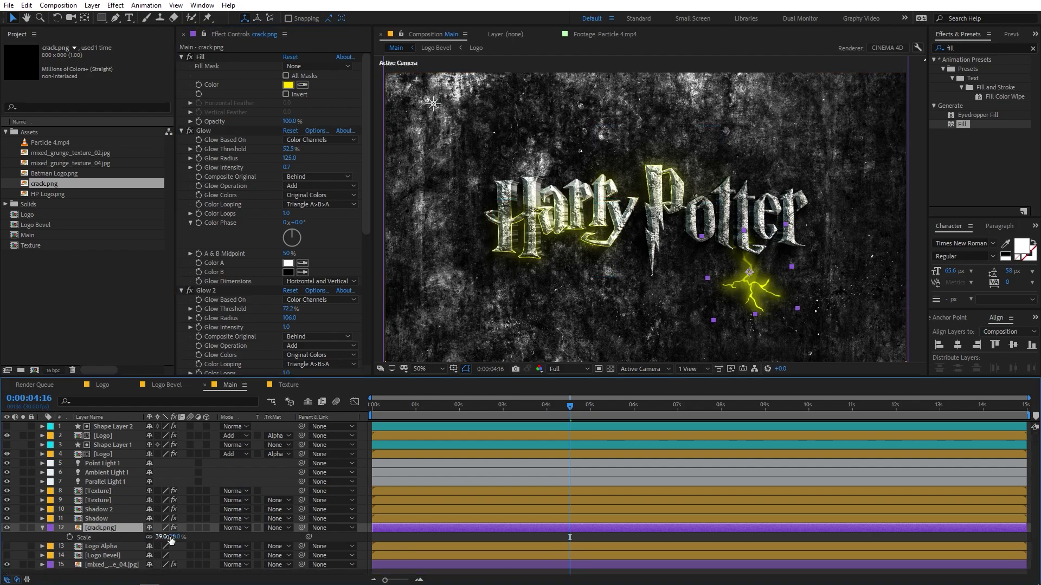
mouse_move(168, 537)
left_mouse_down()
mouse_move(184, 538)
mouse_move(147, 539)
left_mouse_up()
key("r")
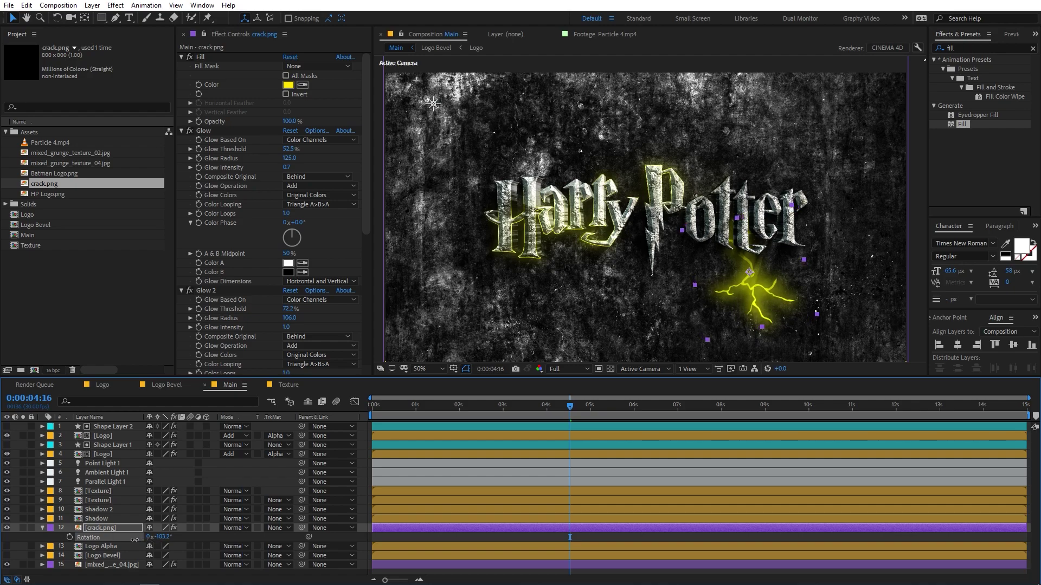
mouse_move(768, 309)
left_mouse_down()
mouse_move(789, 305)
mouse_move(779, 301)
left_mouse_up()
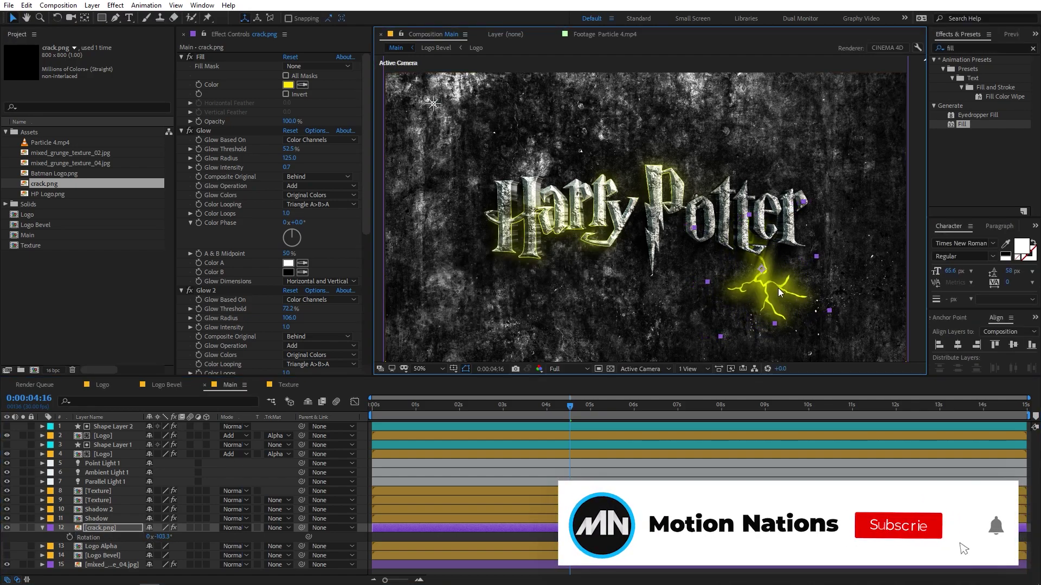
left_click(759, 283)
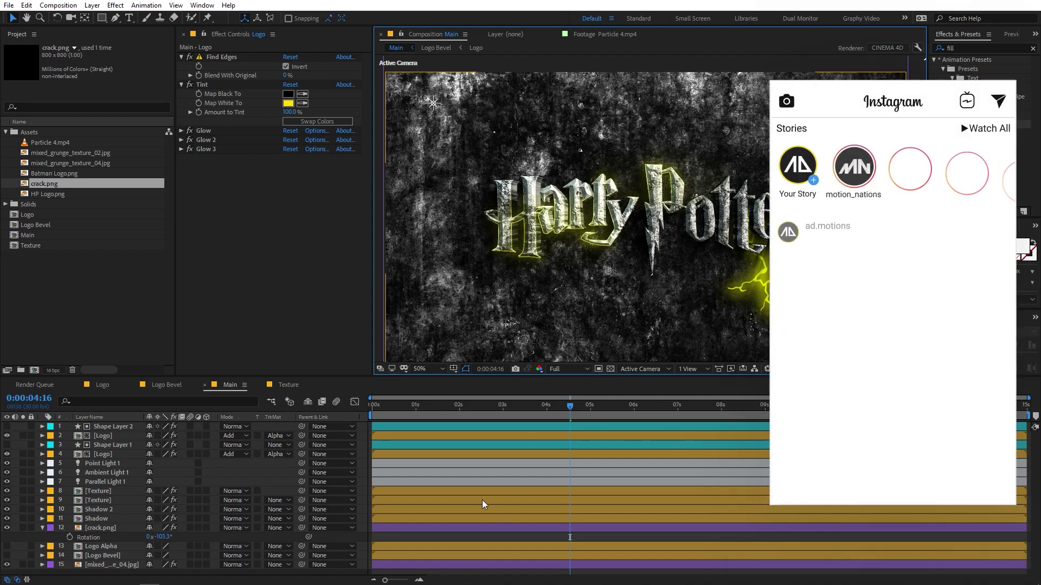
left_click(65, 300)
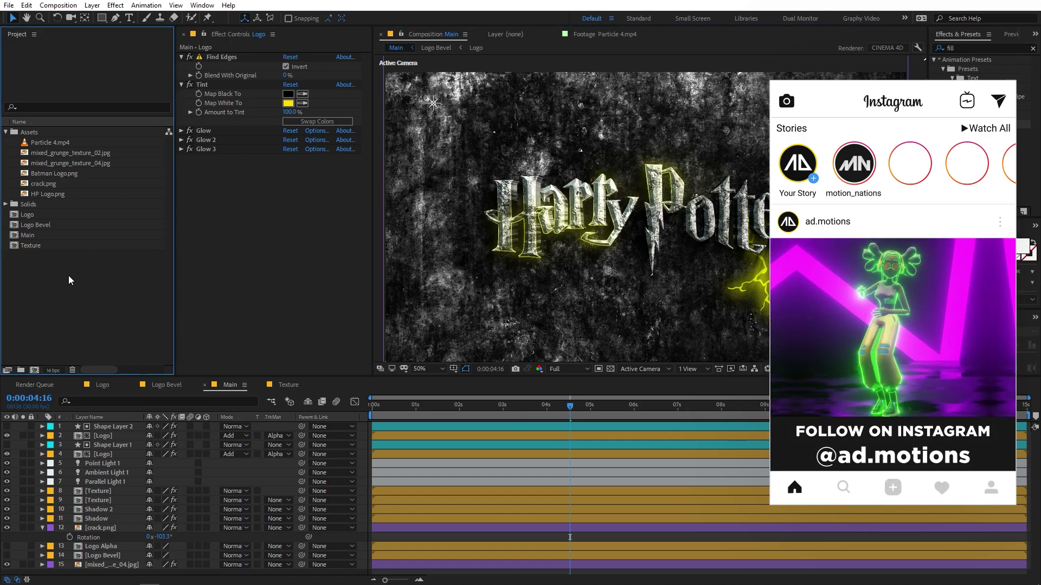
- Create a black 1920×1080 solid and name it Ground Texture
left_click(92, 6)
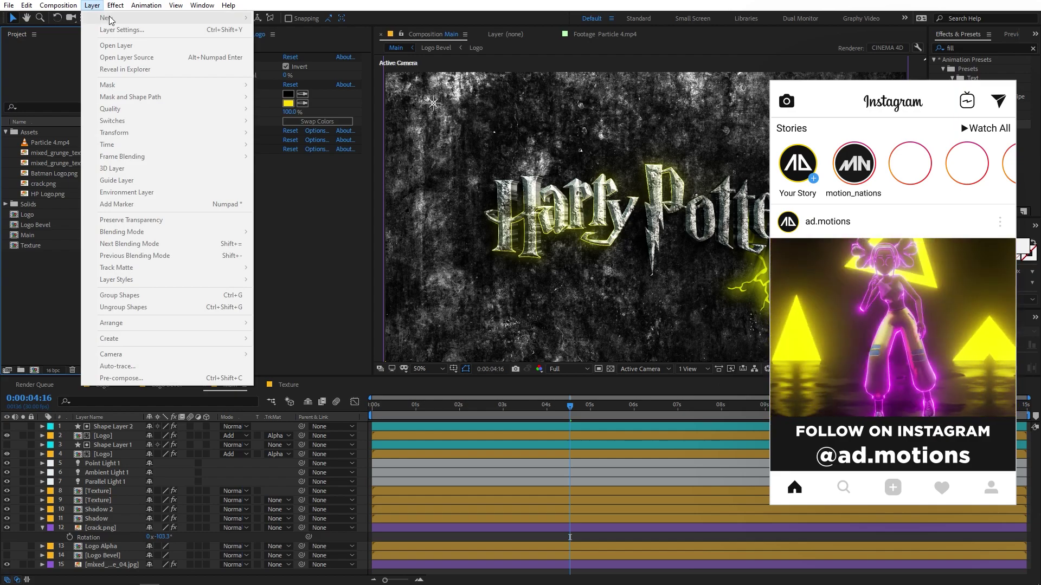
left_click(201, 575)
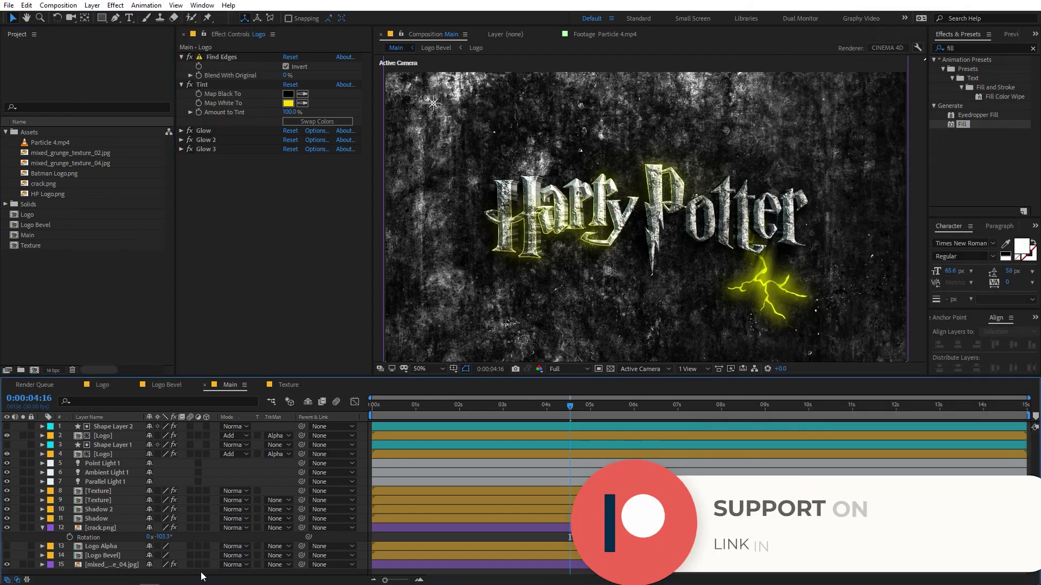
left_click(95, 6)
left_click(93, 6)
left_click(93, 5)
mouse_move(95, 20)
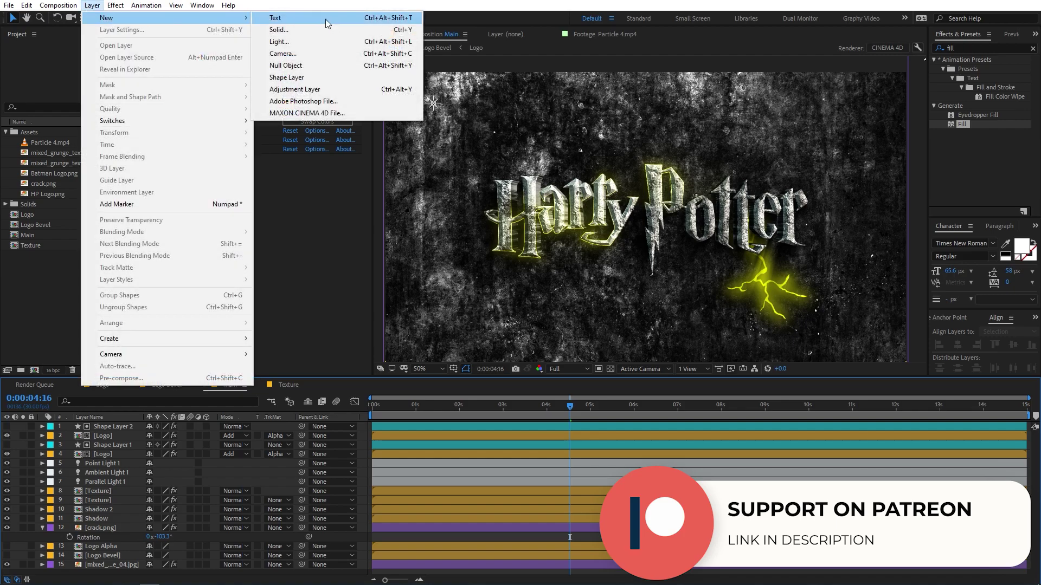
left_click(291, 35)
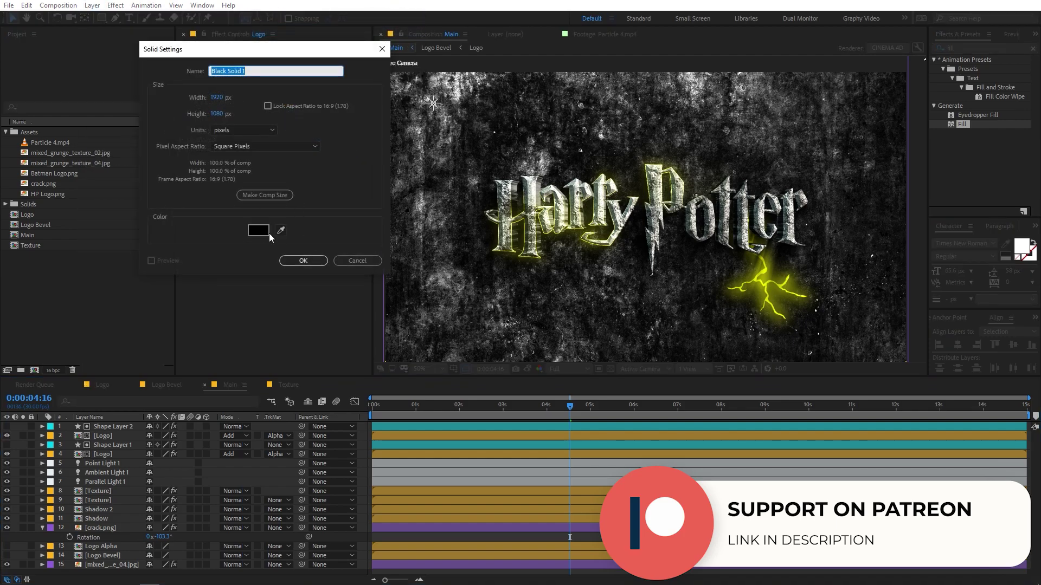
left_click(303, 261)
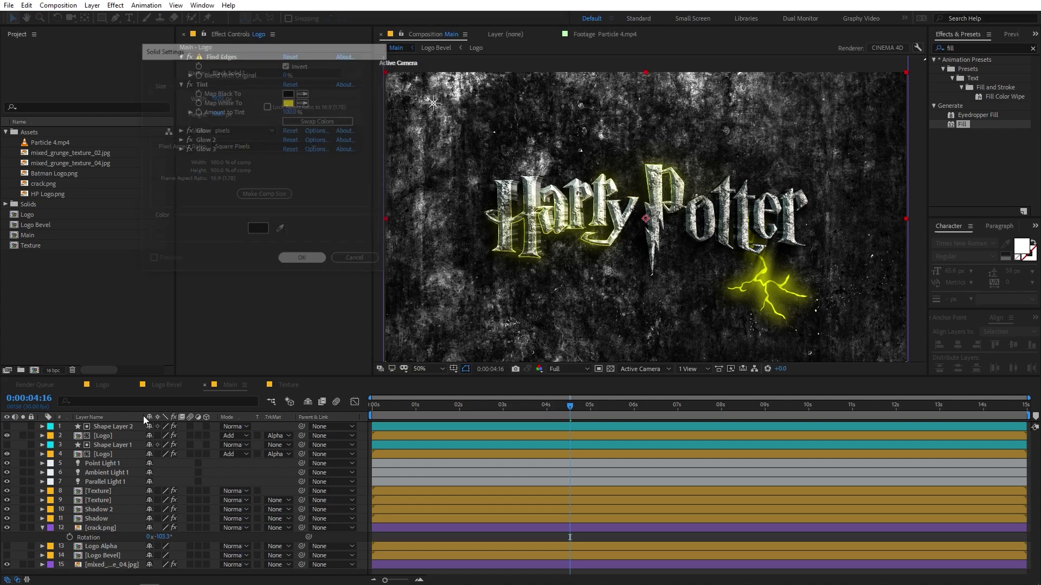
key("Return")
type("Texture")
type("Gr")
type("ound")
key("Return")
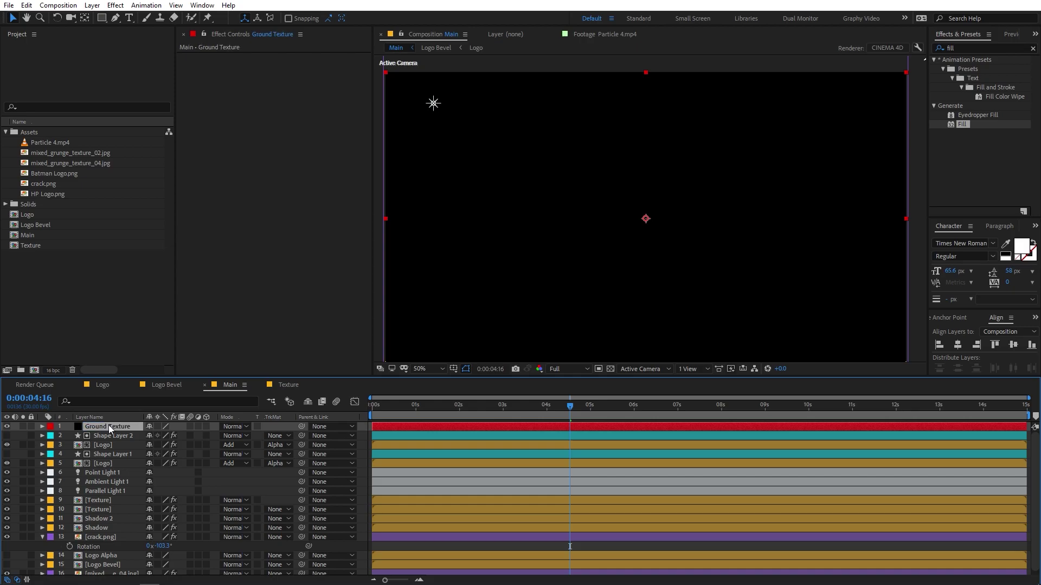
- Select the Fractal Noise effect on White Solid 1 in Logo Bevel, then return to Main
left_click(163, 386)
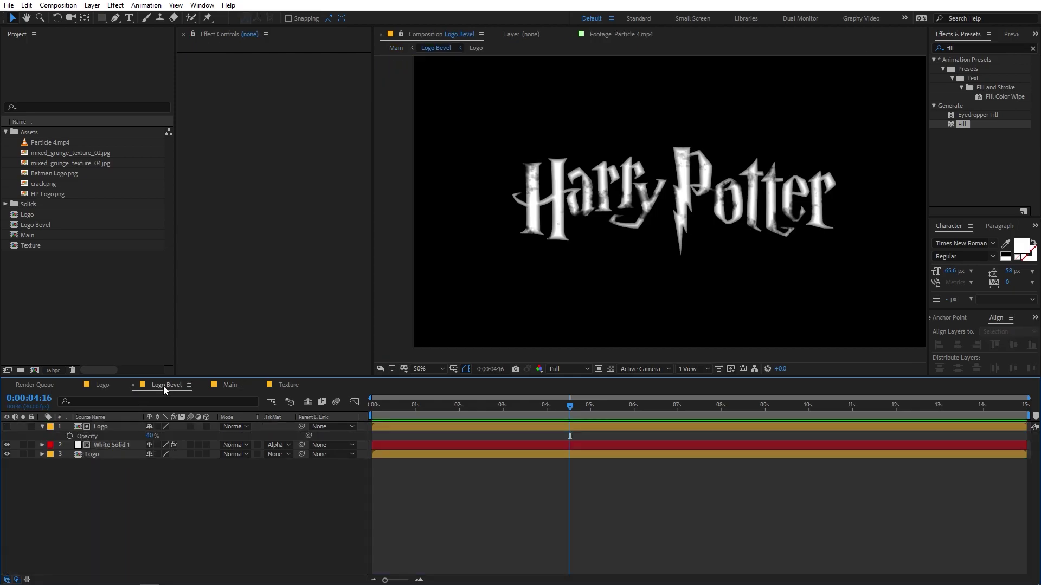
left_click(109, 444)
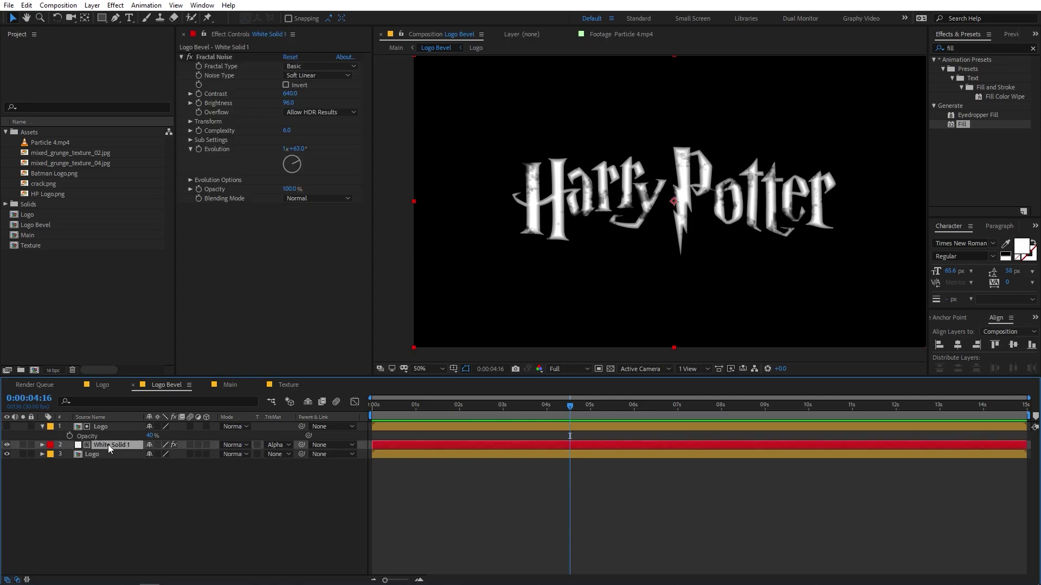
left_click(208, 57)
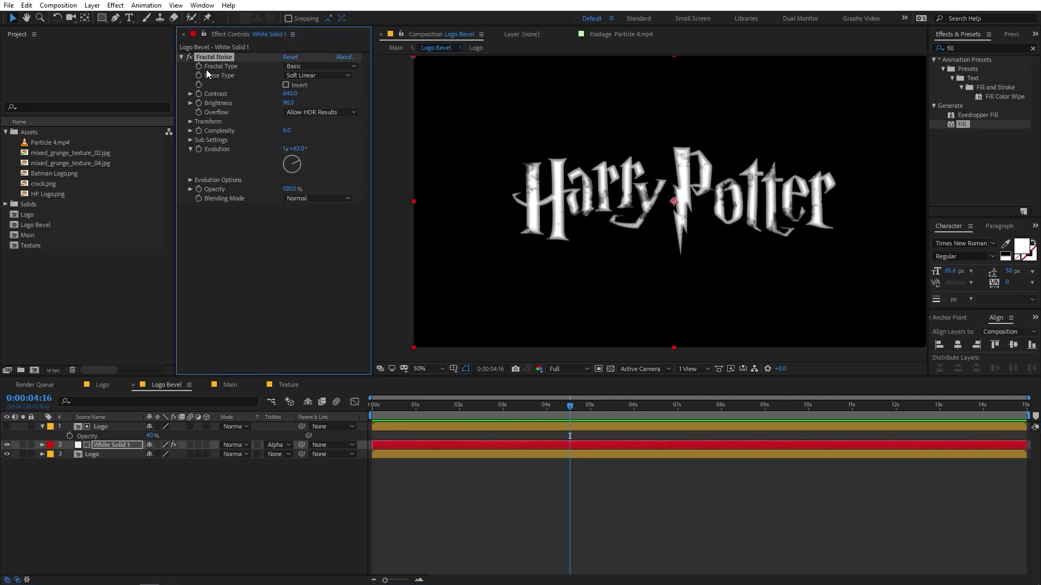
left_click(230, 385)
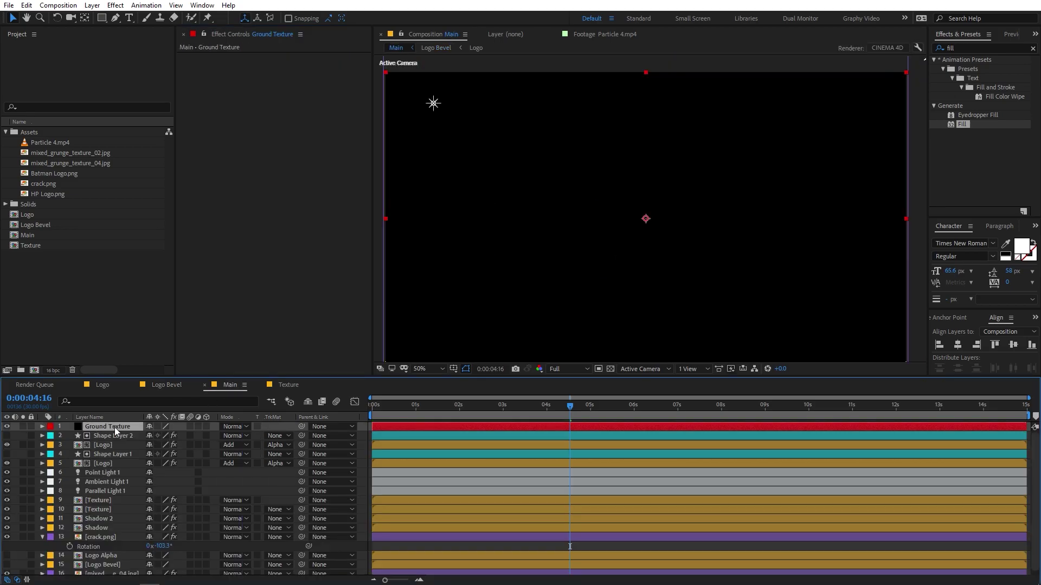
- Paste Fractal Noise onto Ground Texture, move it above crack.png, and use it as crack.png's Luma Matte
key("ctrl+v")
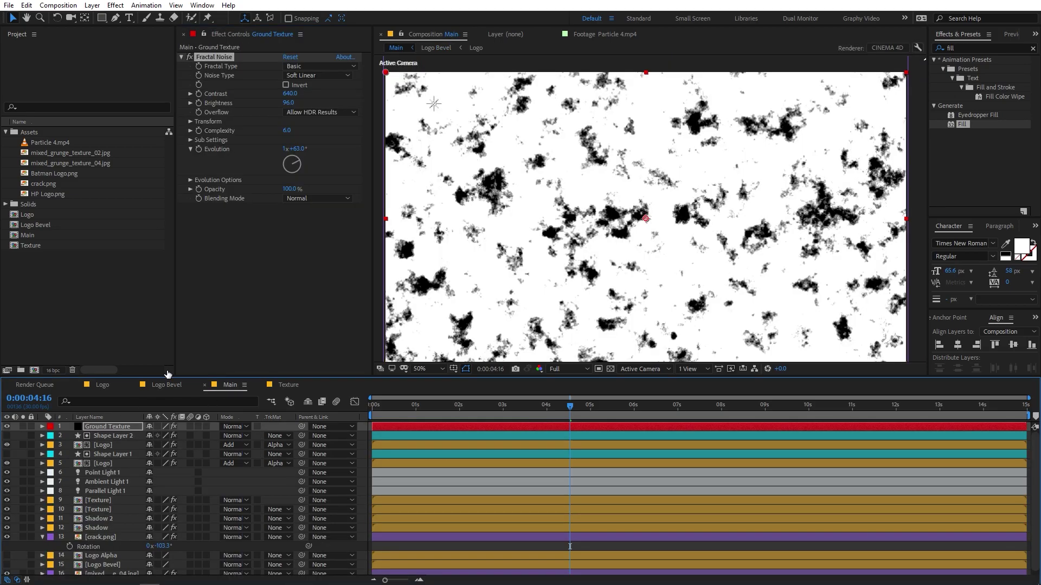
left_click_drag(114, 428, 118, 534)
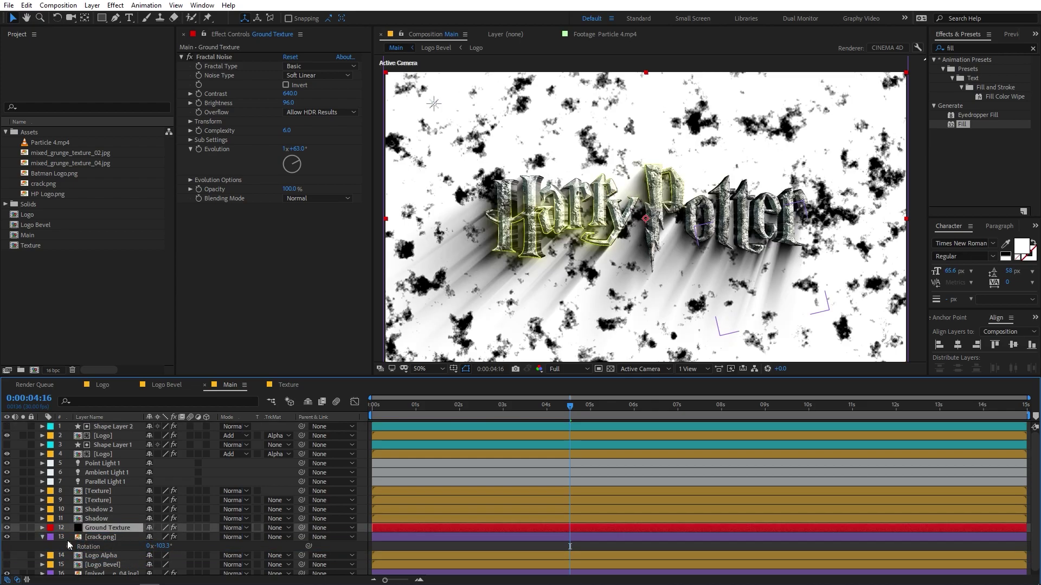
left_click(42, 537)
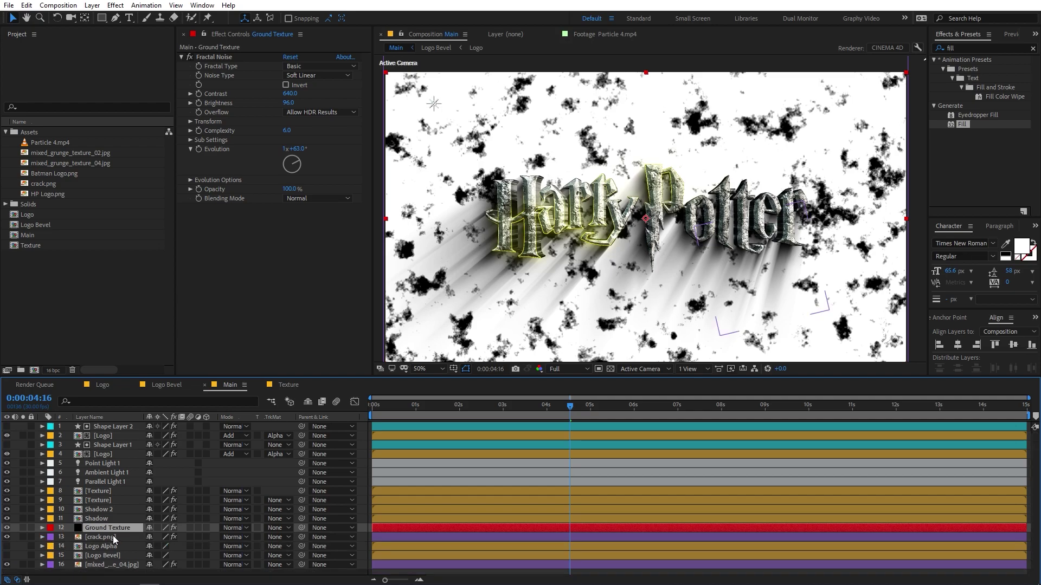
left_click(103, 538)
left_click(279, 538)
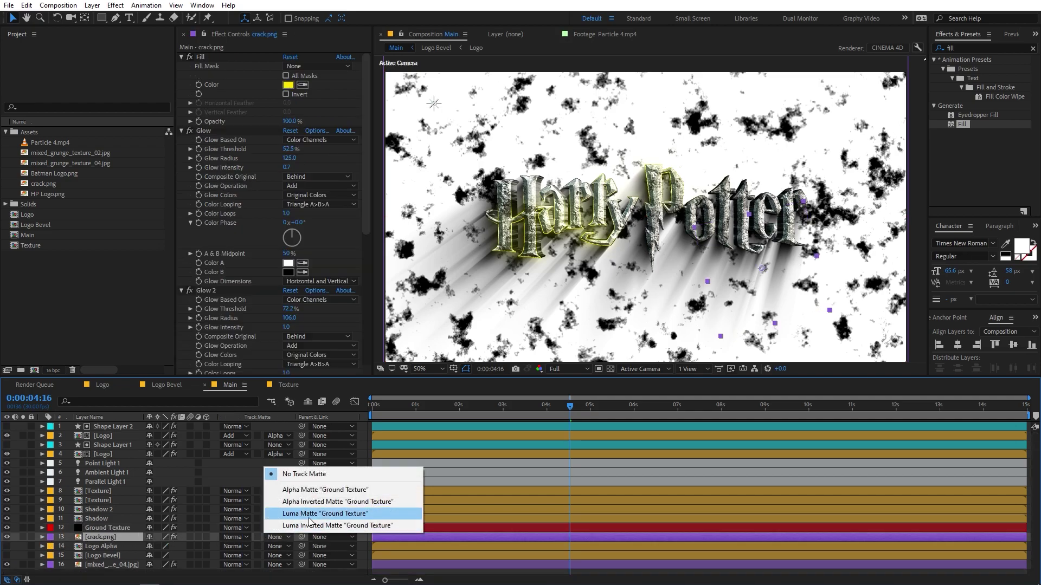
left_click(309, 519)
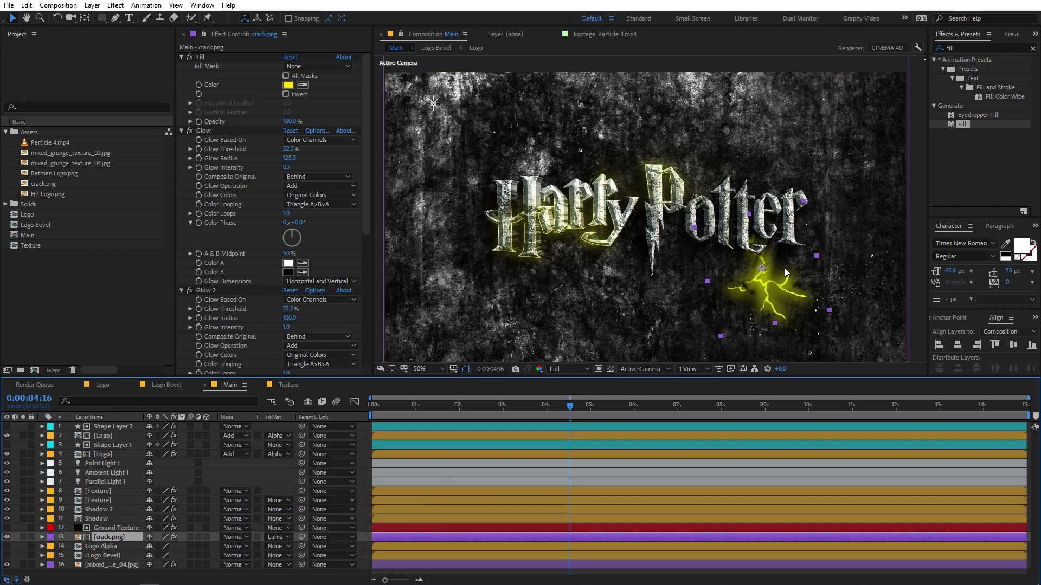
scroll(785, 268, "up", 2)
key("h")
left_click_drag(488, 282, 566, 206)
scroll(547, 203, "up", 2)
- Set Ground Texture's Fractal Noise Contrast to 638 and Brightness to 71
key("v")
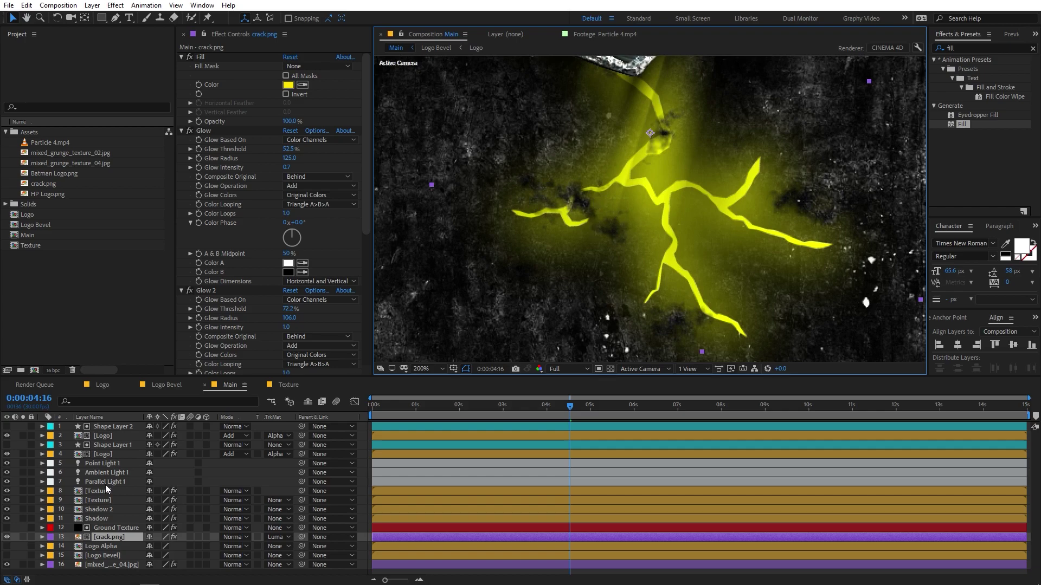
left_click(114, 528)
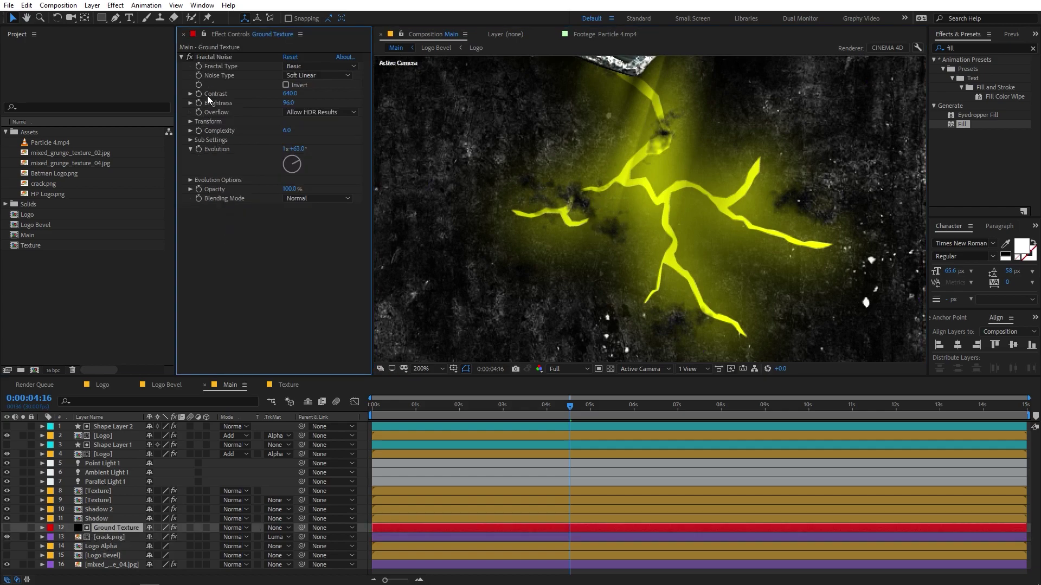
type("638")
left_click(296, 103)
type("41")
key("Return")
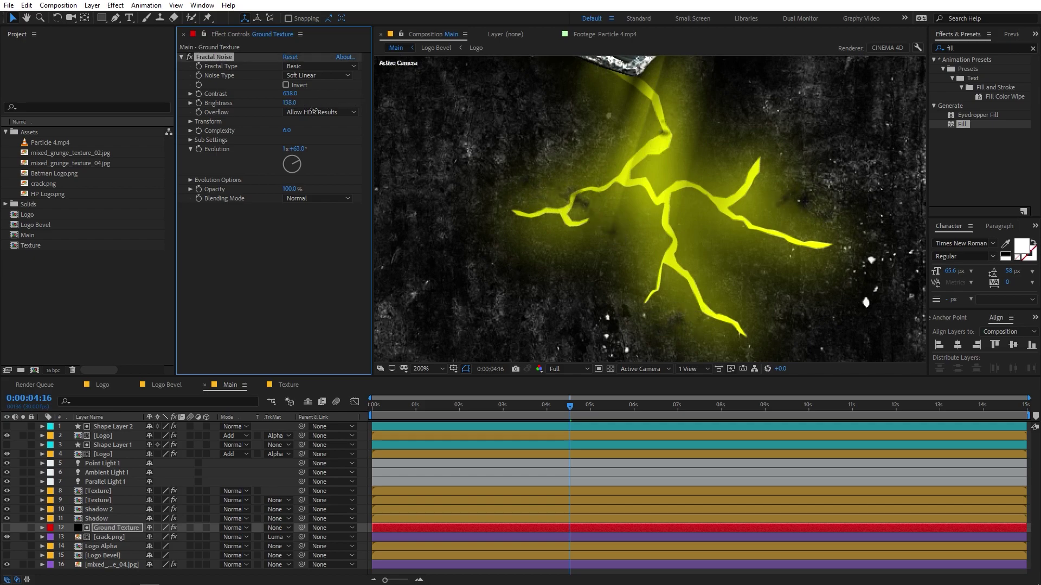
left_click_drag(271, 121, 302, 124)
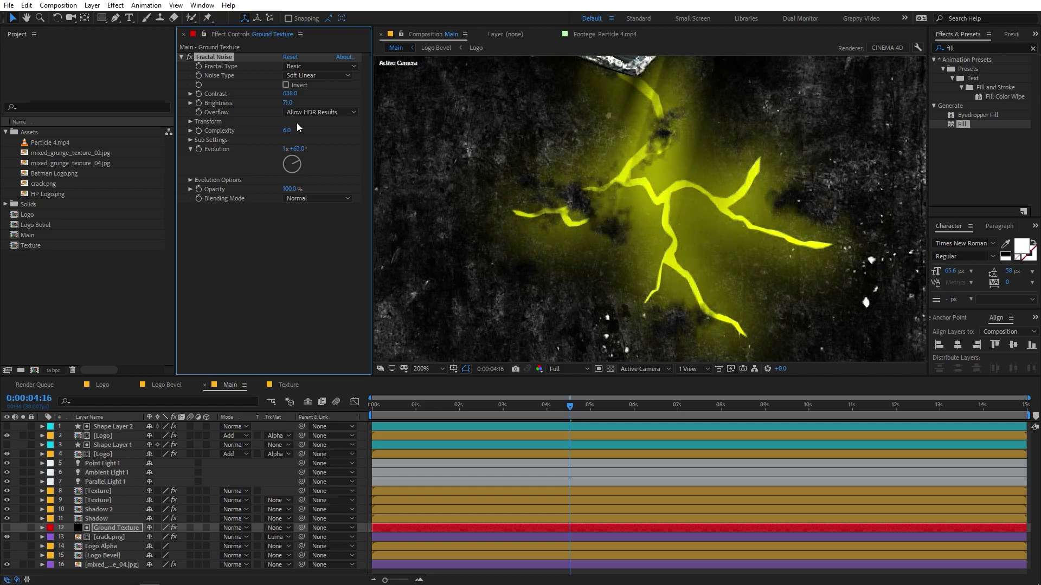
- Enlarge the noise pattern with Transform Scale 170.6, then select crack.png
left_click(190, 122)
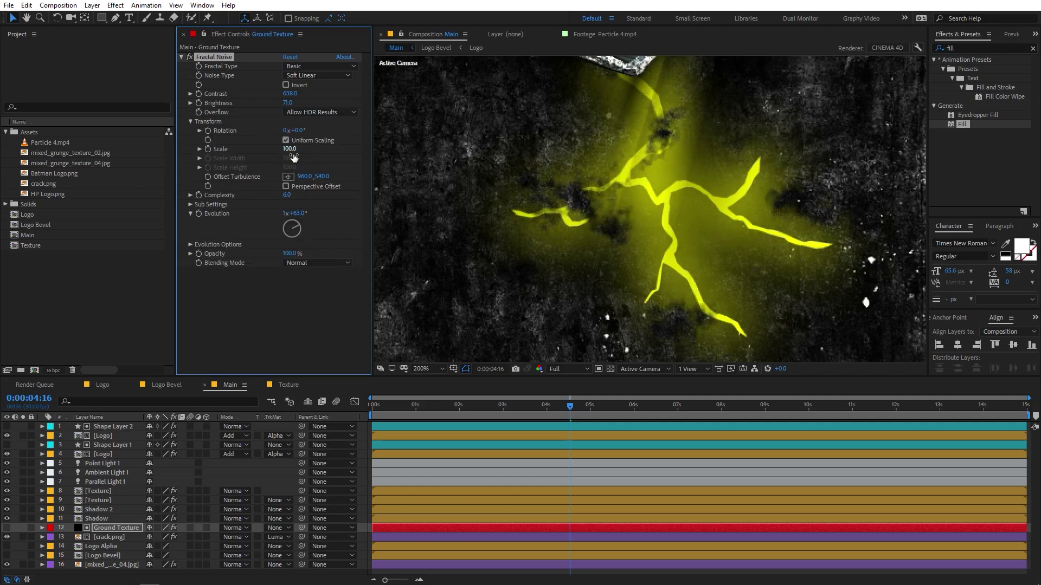
left_click(200, 149)
left_click_drag(289, 149, 310, 160)
scroll(670, 184, "down", 5)
scroll(675, 183, "up", 2)
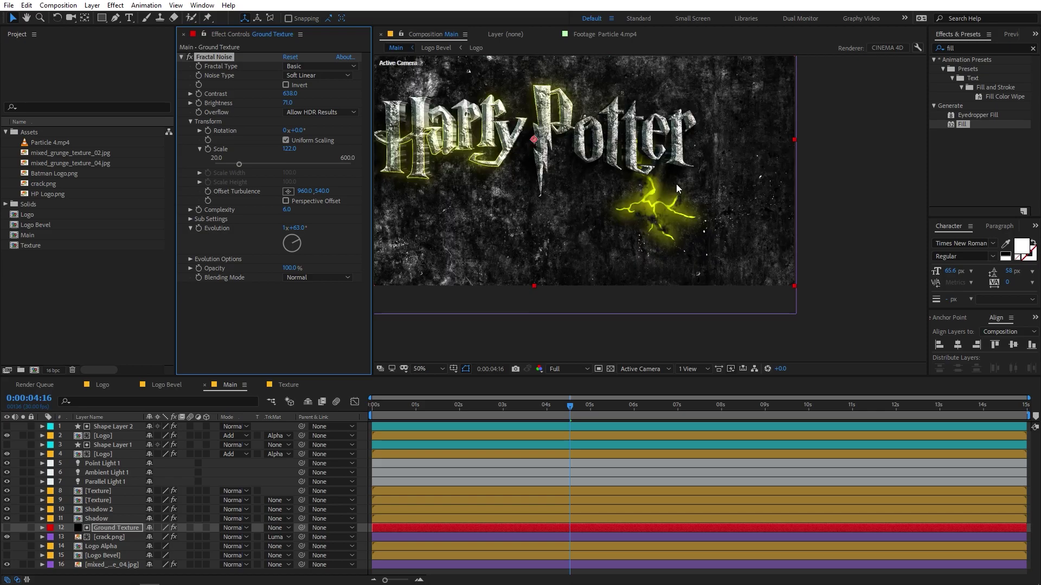
key("ctrl+Down")
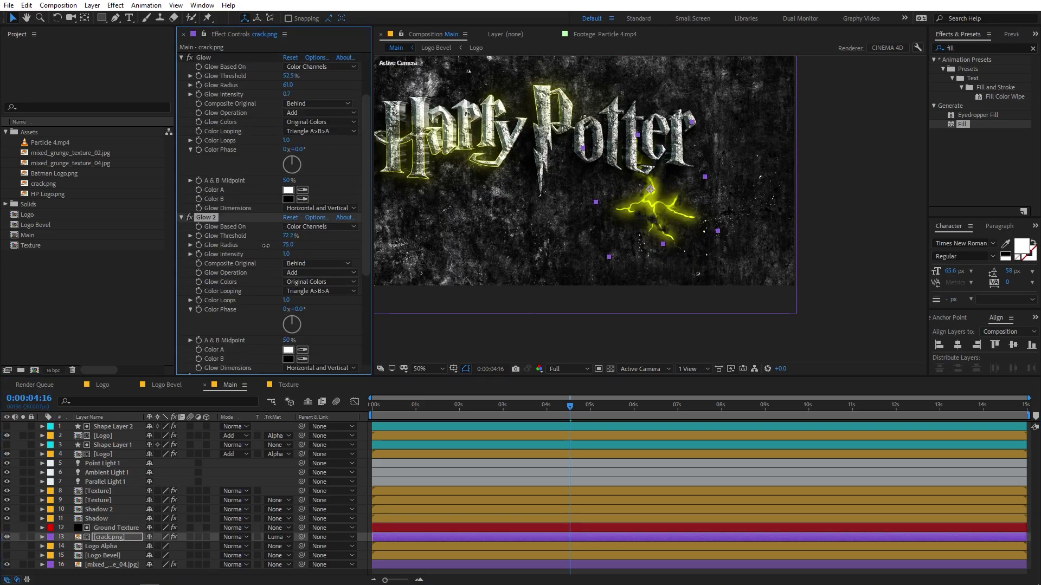
key("ctrl+Up")
scroll(821, 265, "down", 2)
scroll(752, 216, "up", 2)
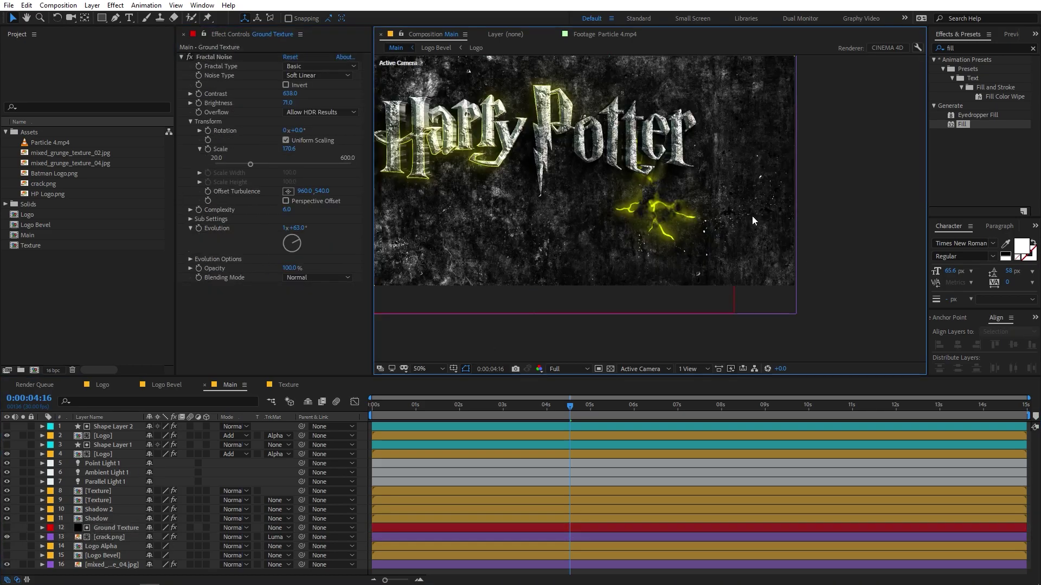
scroll(701, 216, "down", 2)
scroll(701, 216, "up", 2)
left_click_drag(420, 61, 479, 164)
left_click_drag(566, 269, 488, 187)
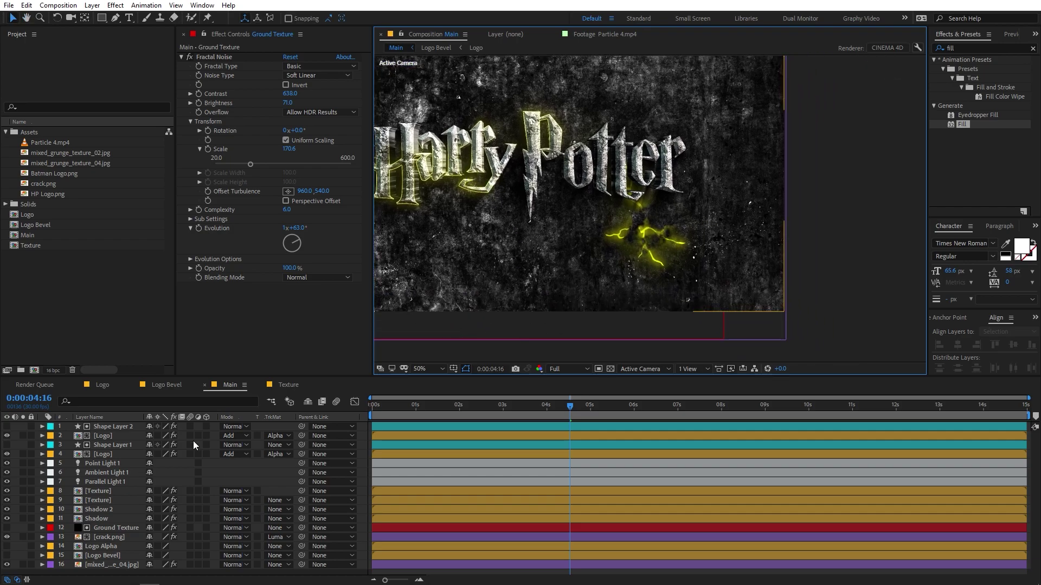
left_click(107, 536)
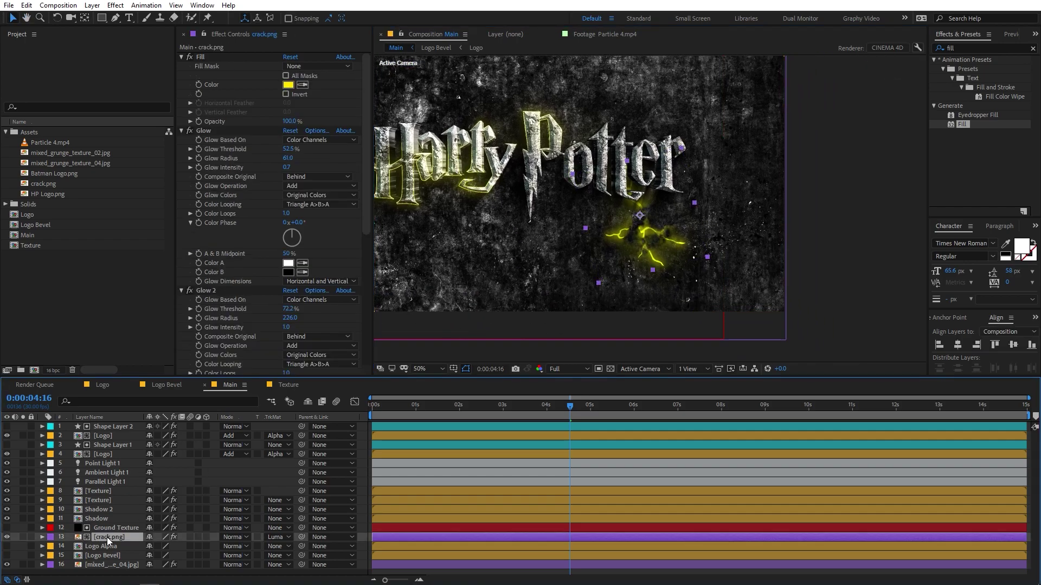
- Draw a four-point Pen mask on crack.png around the crack beneath Potter
left_click(115, 18)
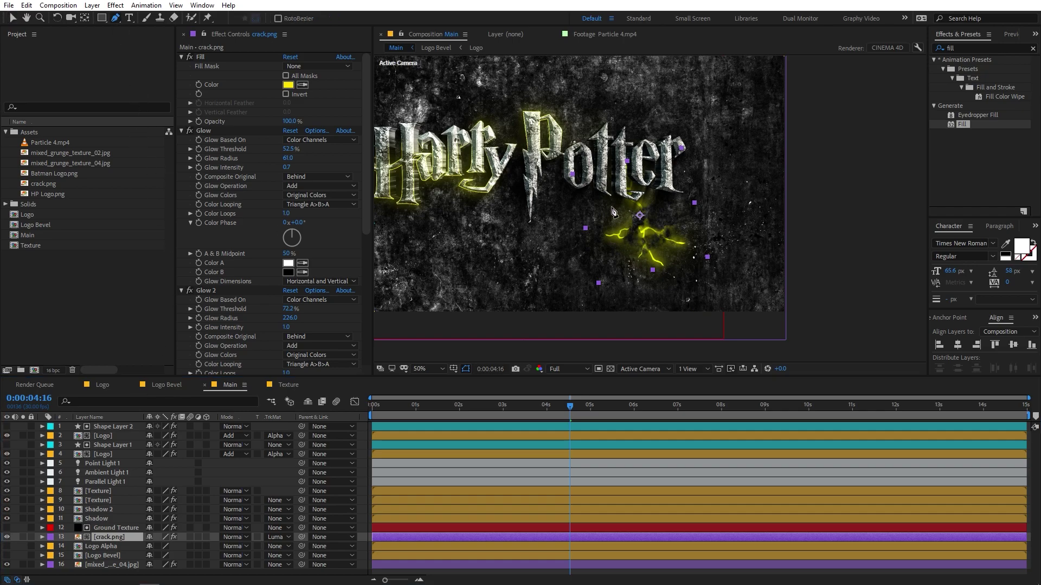
left_click(569, 177)
left_click(681, 140)
left_click(730, 286)
left_click(619, 310)
left_click(569, 176)
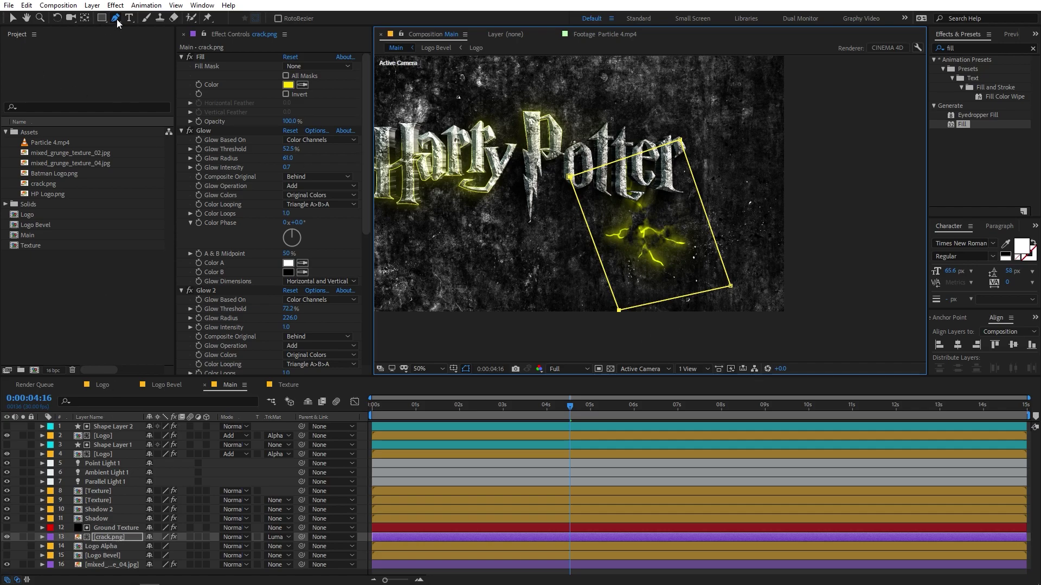
- Keyframe Mask Path at 4:16, then collapse the mask to a line at 3:10
left_click(113, 537)
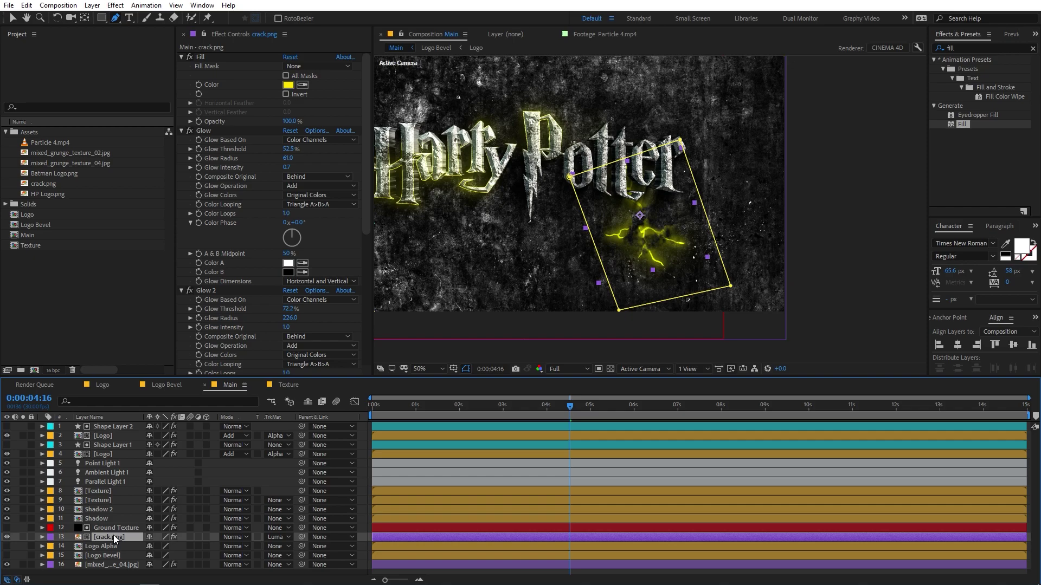
key("m")
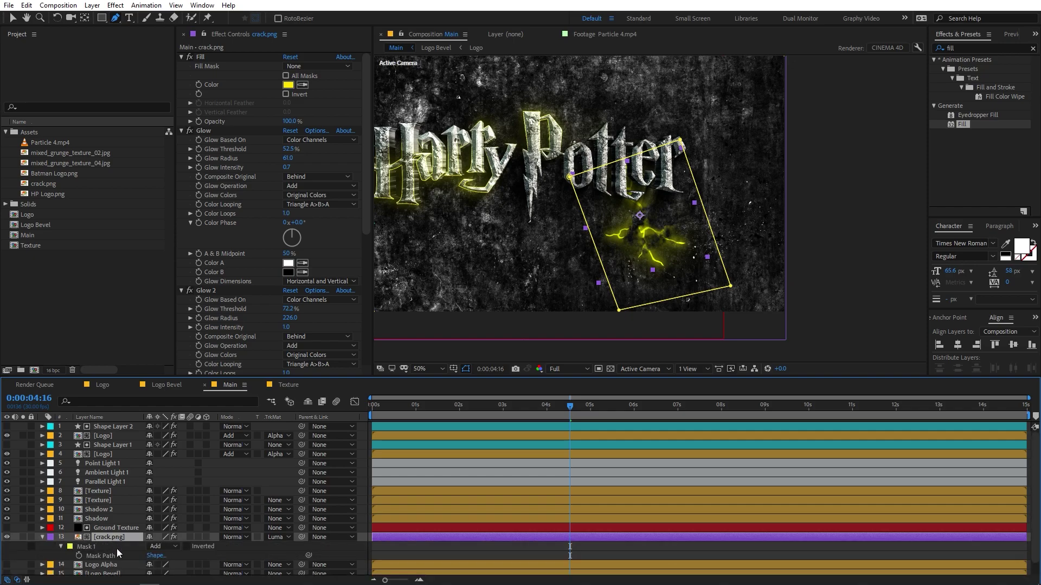
left_click(79, 556)
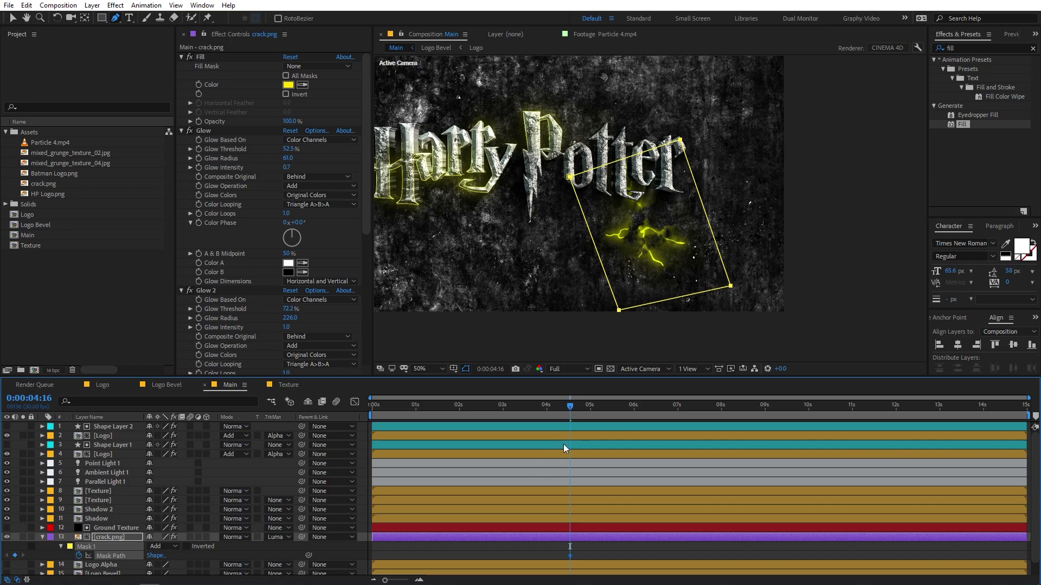
left_click_drag(544, 410, 518, 416)
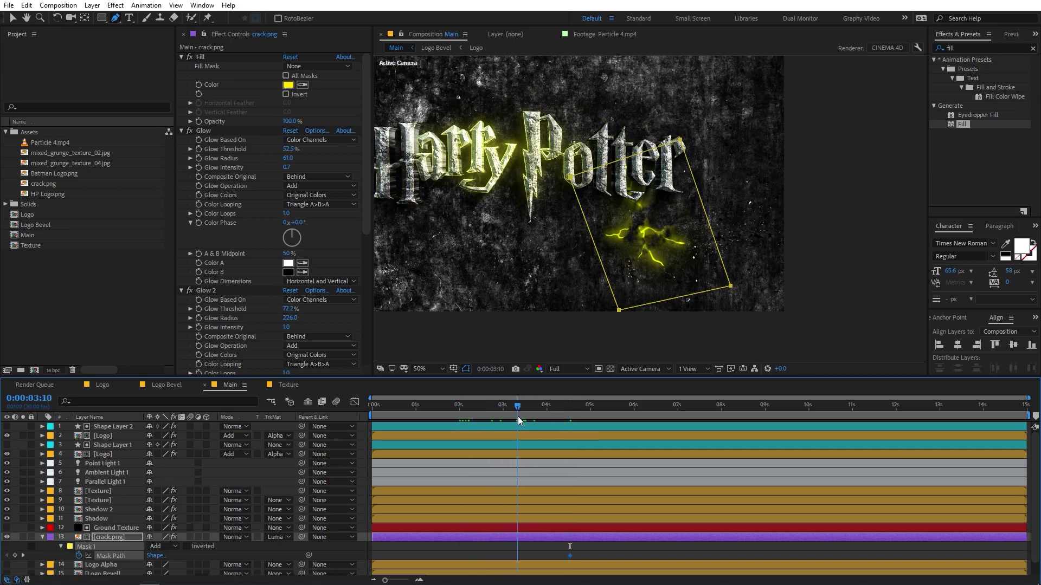
left_click(554, 546)
left_click(554, 529)
left_click(552, 538)
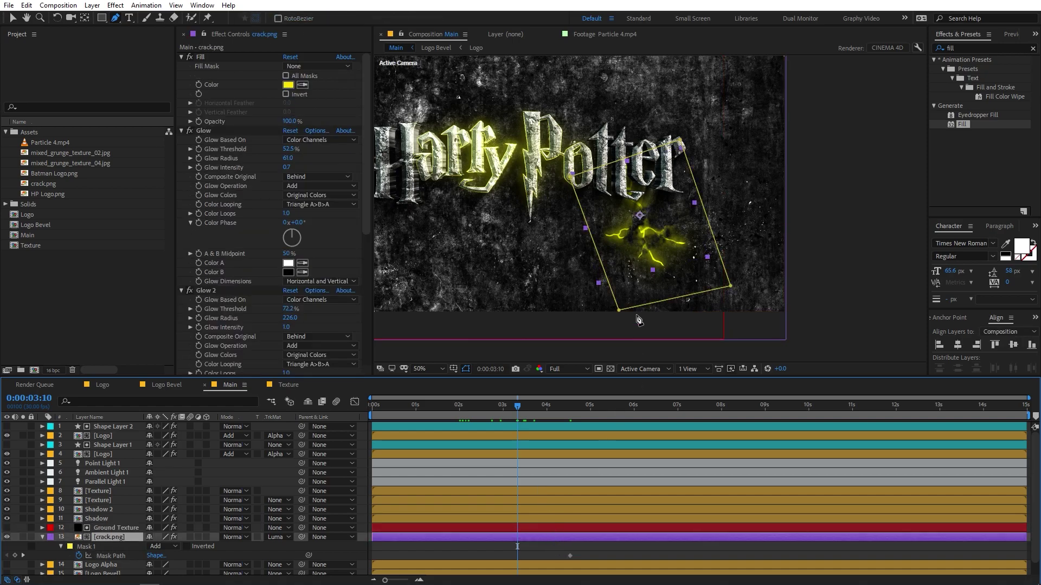
left_click(620, 311)
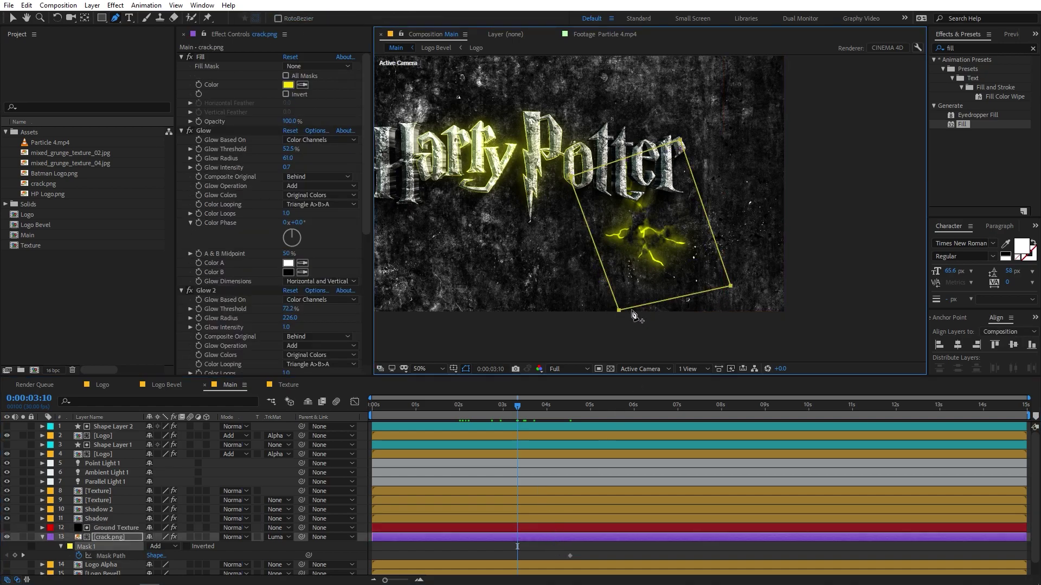
left_click_drag(619, 311, 618, 308)
left_click(590, 226, "ctrl")
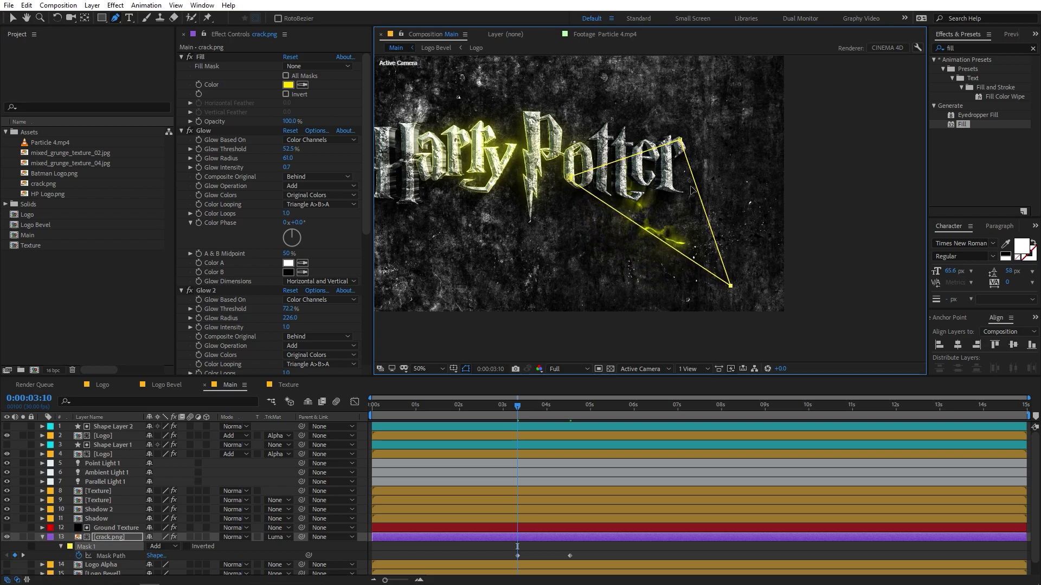
left_click(731, 286, "ctrl")
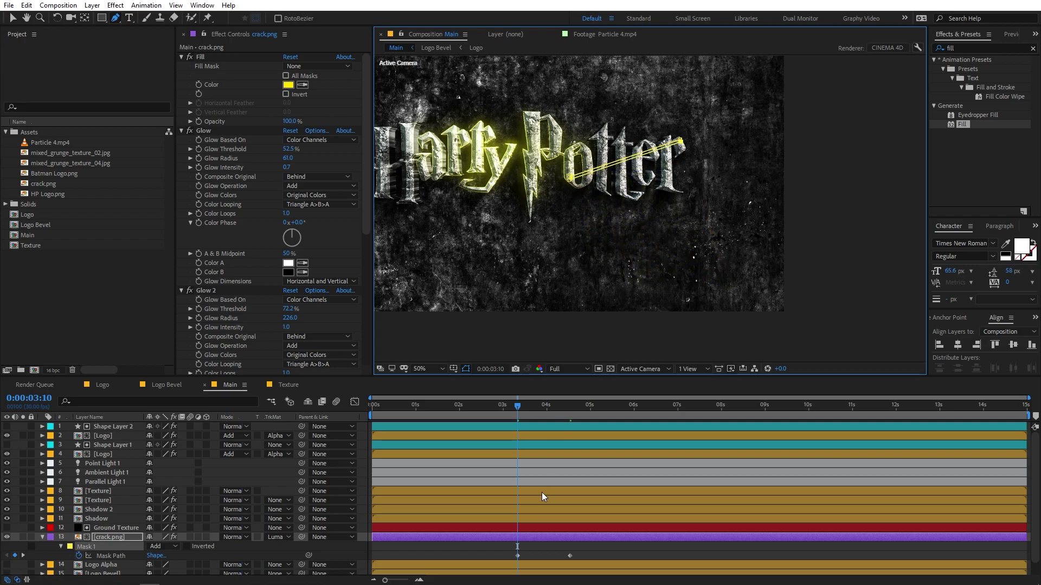
- Set Mask Feather to about 97 px after checking the crack grows from 3:10
left_click_drag(521, 412, 544, 412)
scroll(647, 201, "up", 2)
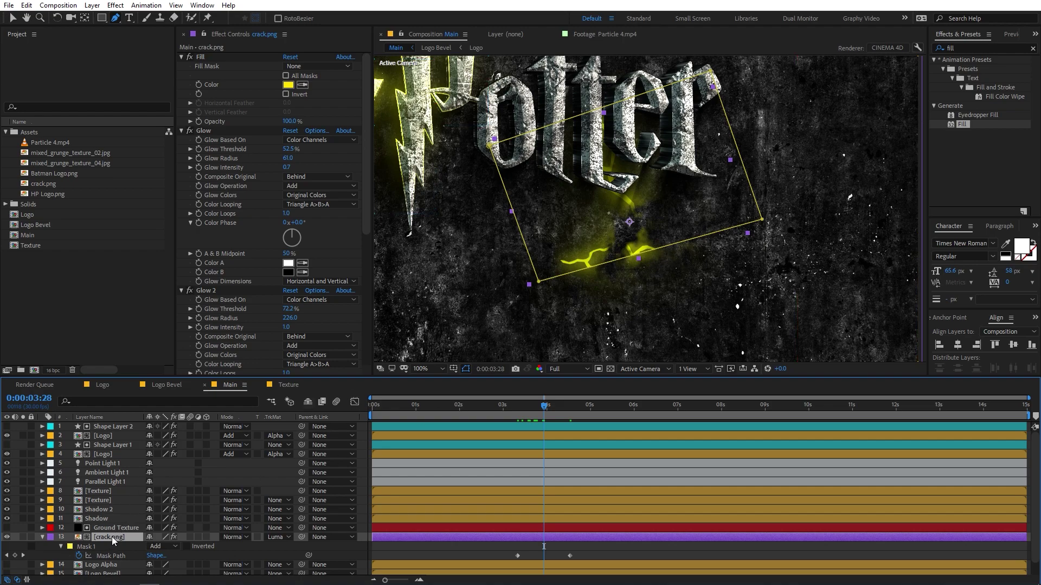
key("f")
left_click_drag(191, 556, 215, 555)
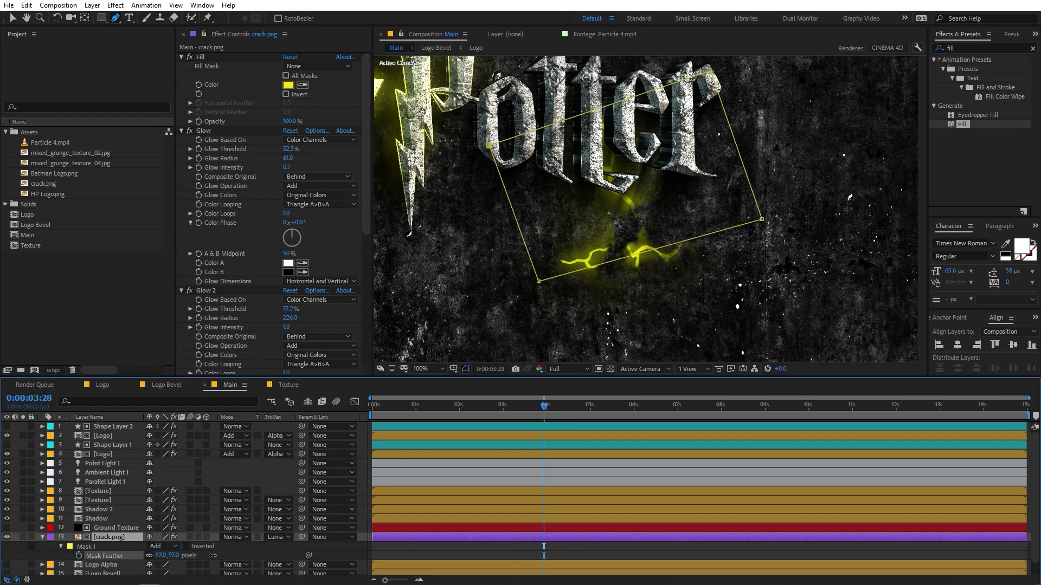
left_click_drag(541, 411, 580, 408)
key("comma")
key("v")
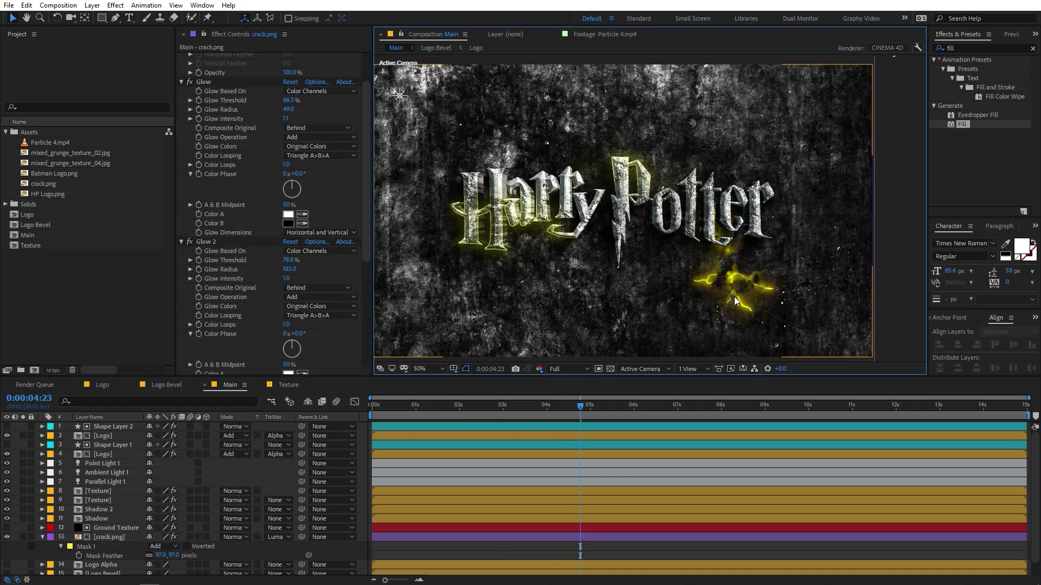
- Duplicate crack.png together with its Ground Texture matte layer
left_click(42, 537)
left_click(106, 538)
left_click(106, 528, "shift")
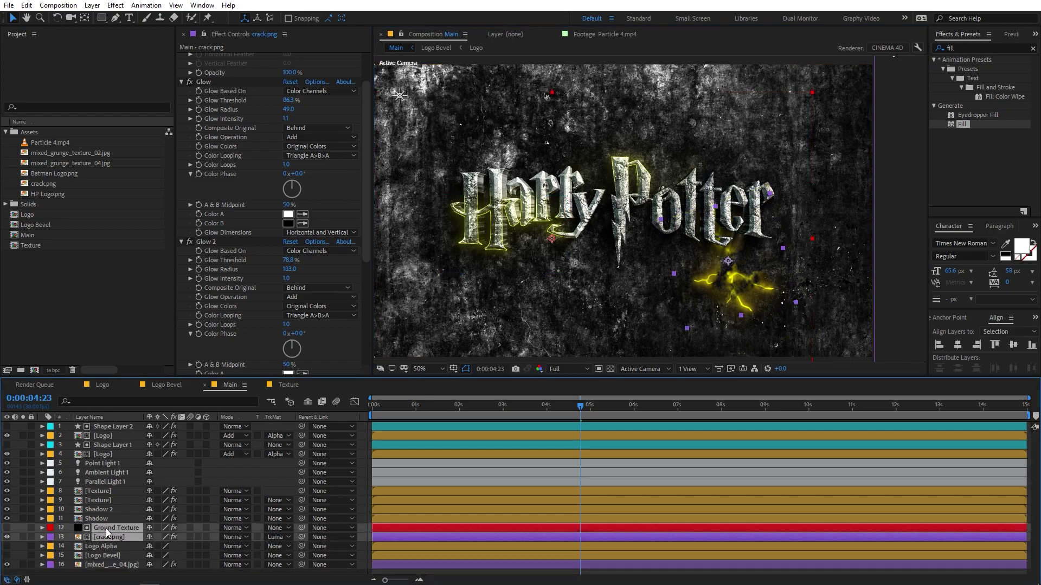
key("ctrl+d")
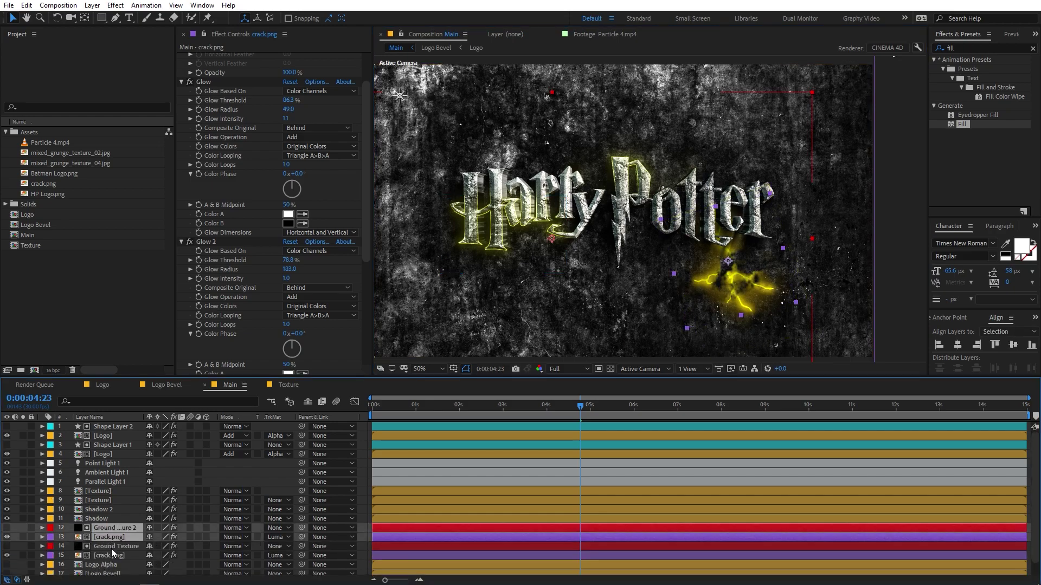
- Move the second crack top-left and reposition Ground Texture 2, keeping contrast 476 and brightness 91
left_click(111, 547)
left_click(109, 538)
left_click_drag(721, 292, 463, 200)
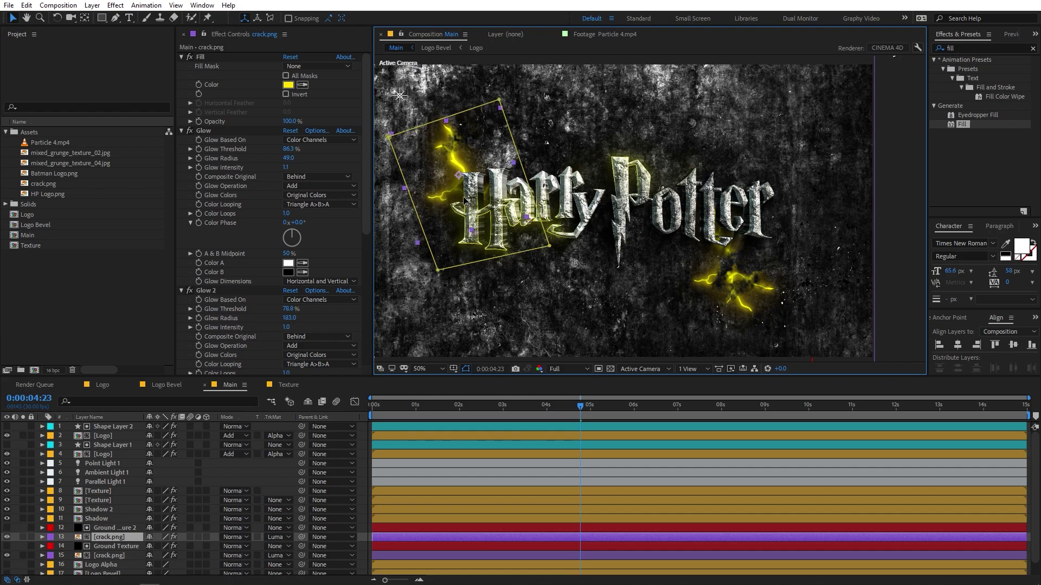
left_click(107, 527)
left_click_drag(548, 144, 481, 148)
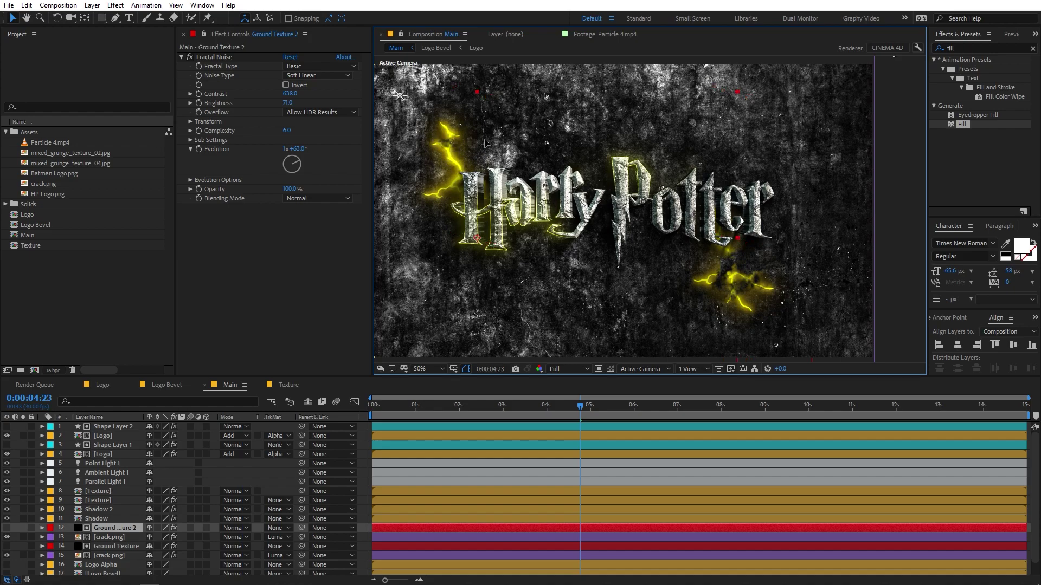
left_click_drag(482, 148, 513, 171)
key("ctrl+z")
key("ctrl+z")
key("ctrl+z")
key("ctrl+z")
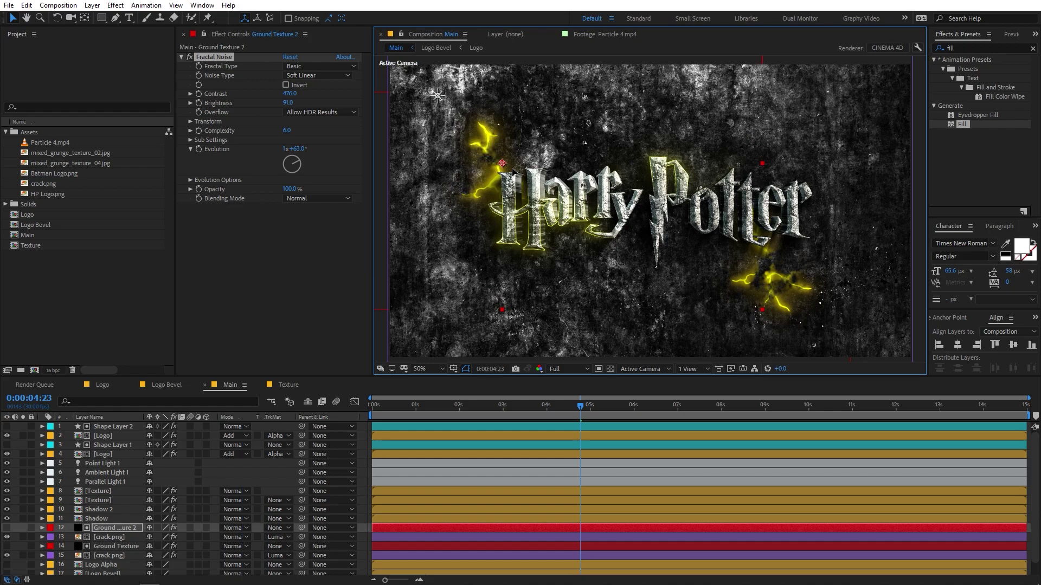
key("F2")
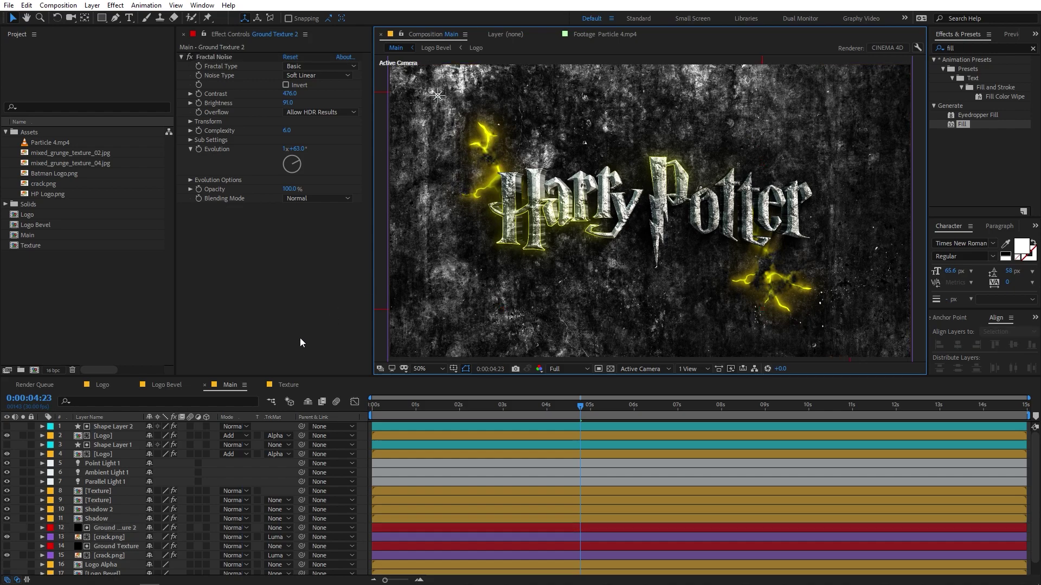
- Try a cyan Fill color on the crack, then undo it back to yellow
left_click(108, 537)
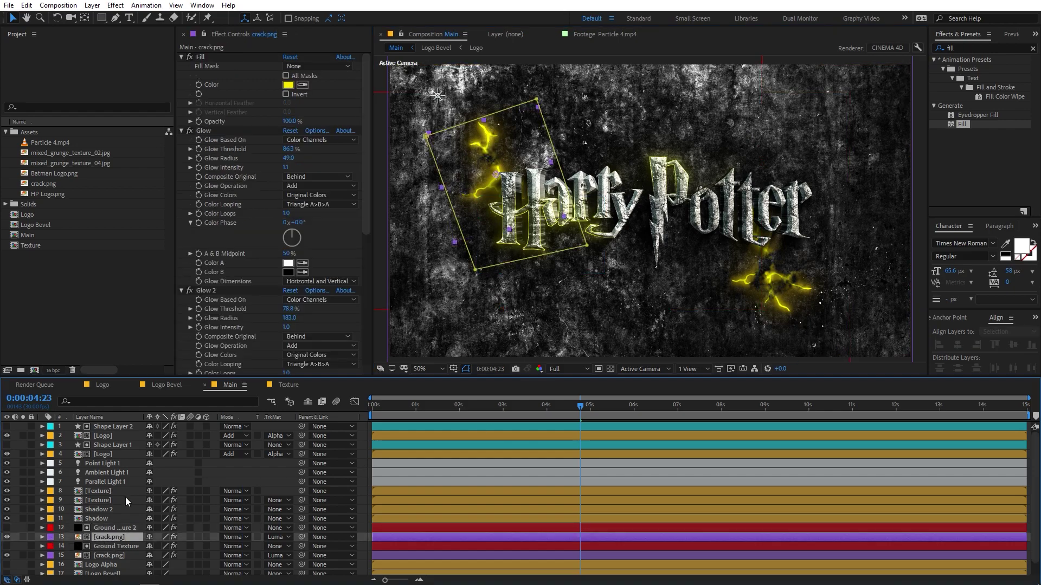
left_click(288, 85)
left_click(291, 345)
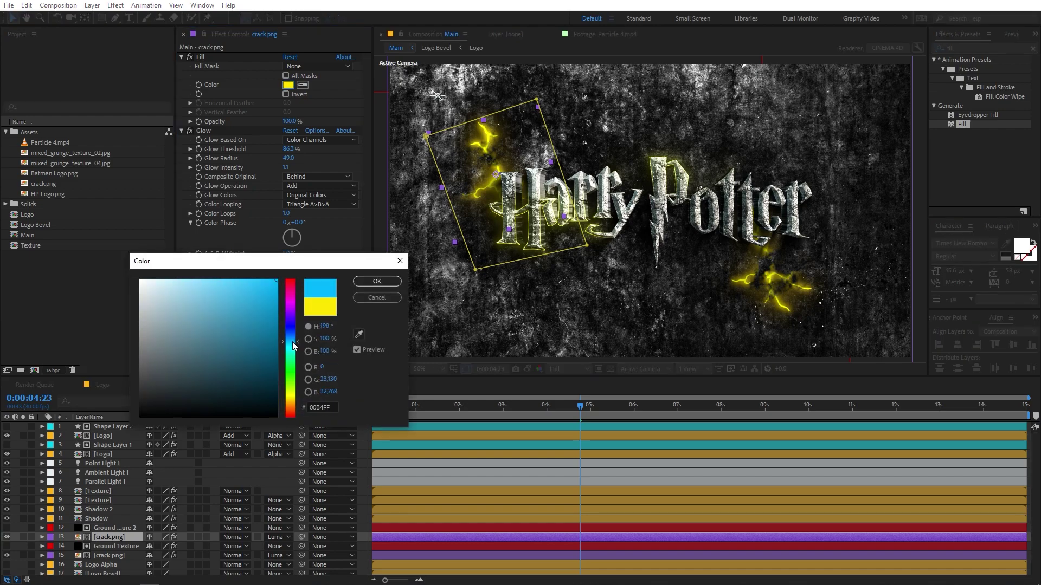
left_click(369, 283)
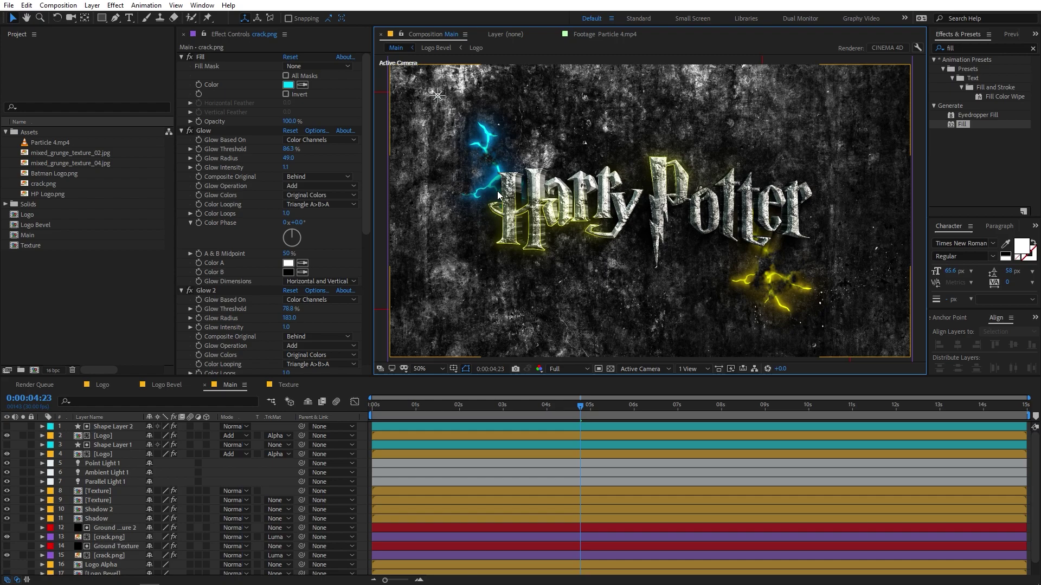
key("ctrl+z")
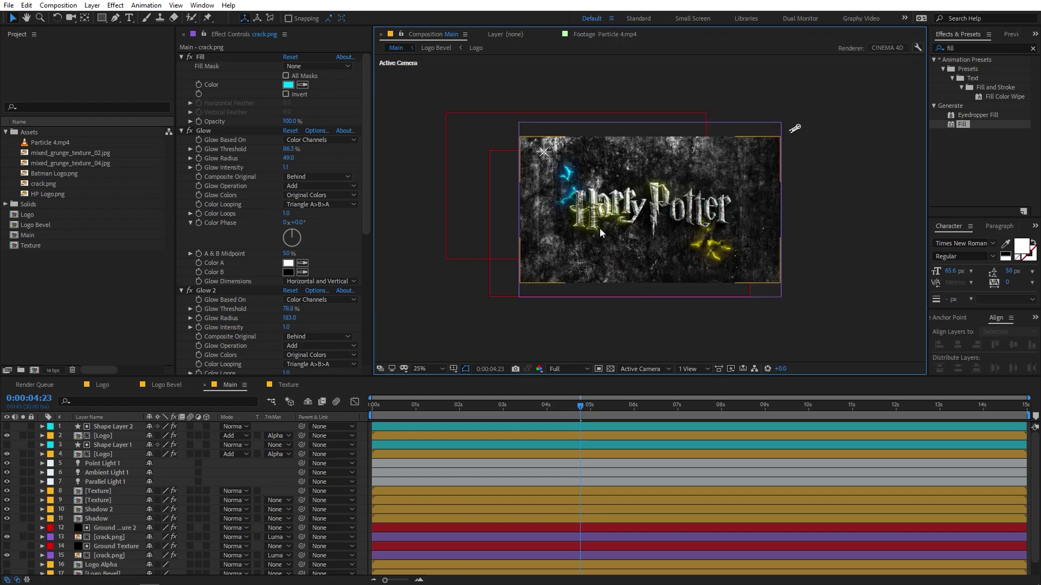
left_click(599, 228)
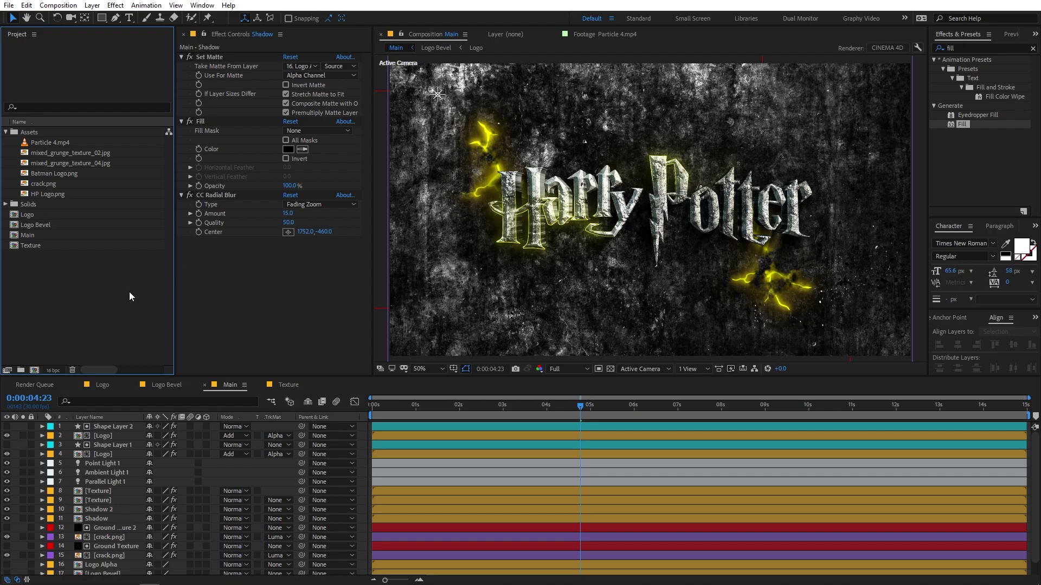
- Put Particle 4.mp4 atop Main in Add mode and preview from 0:00:02:17
left_click_drag(47, 143, 97, 428)
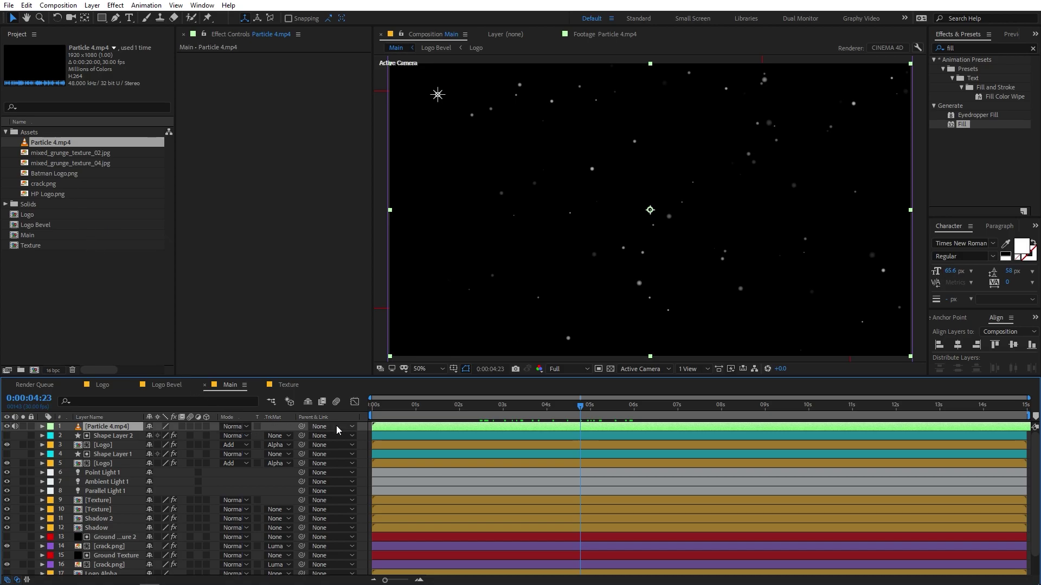
left_click(245, 427)
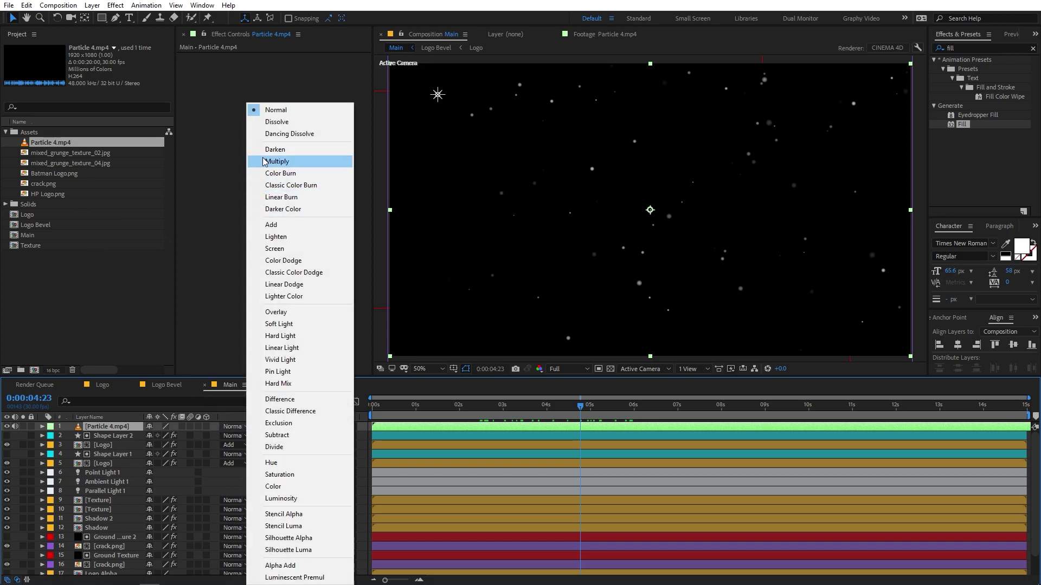
left_click(279, 225)
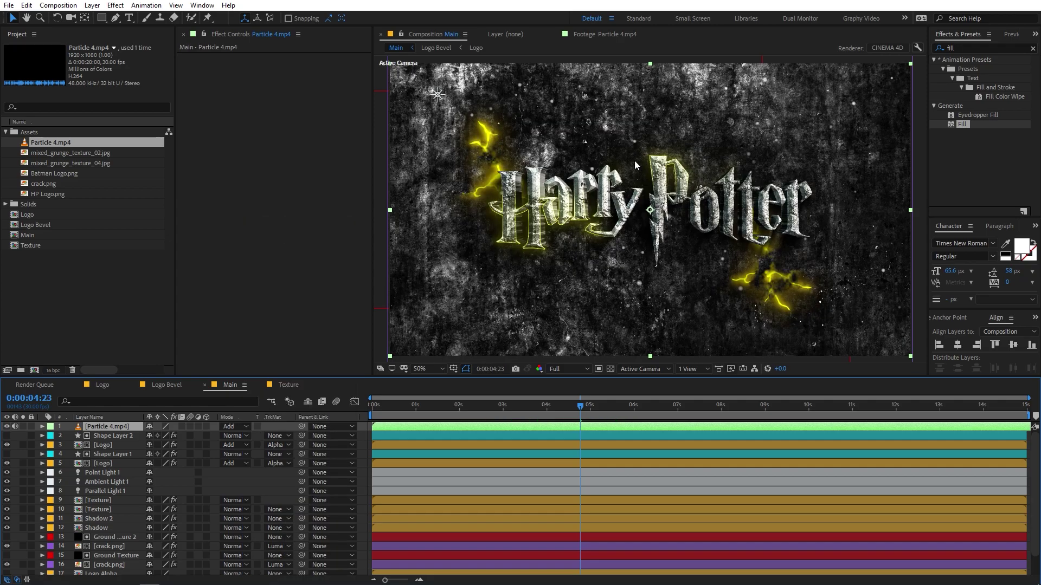
left_click_drag(572, 402, 482, 405)
key("space")
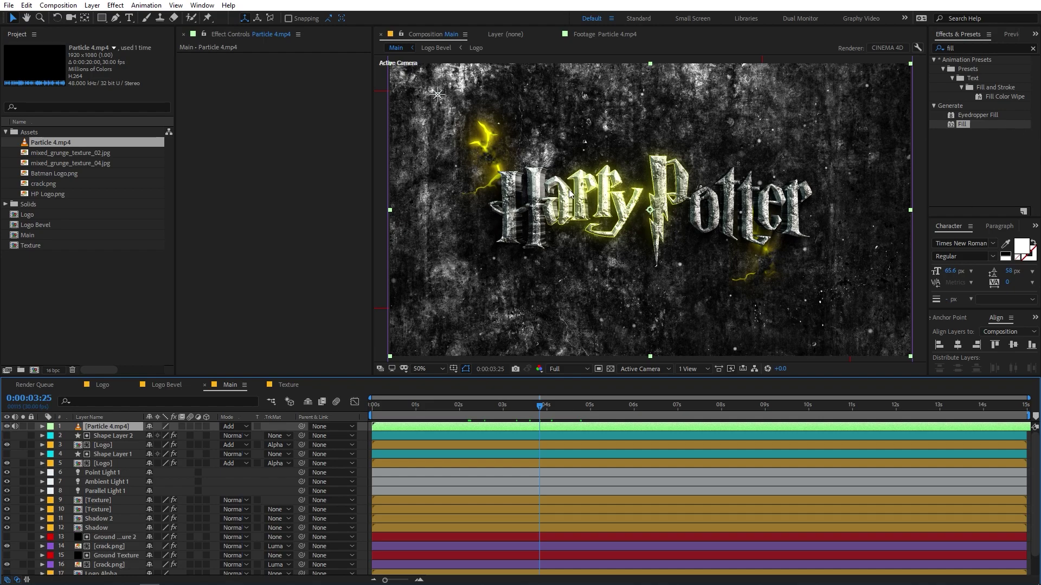
- Apply Tint to Particle 4.mp4 and try a blue Map White To colour
left_click(974, 47)
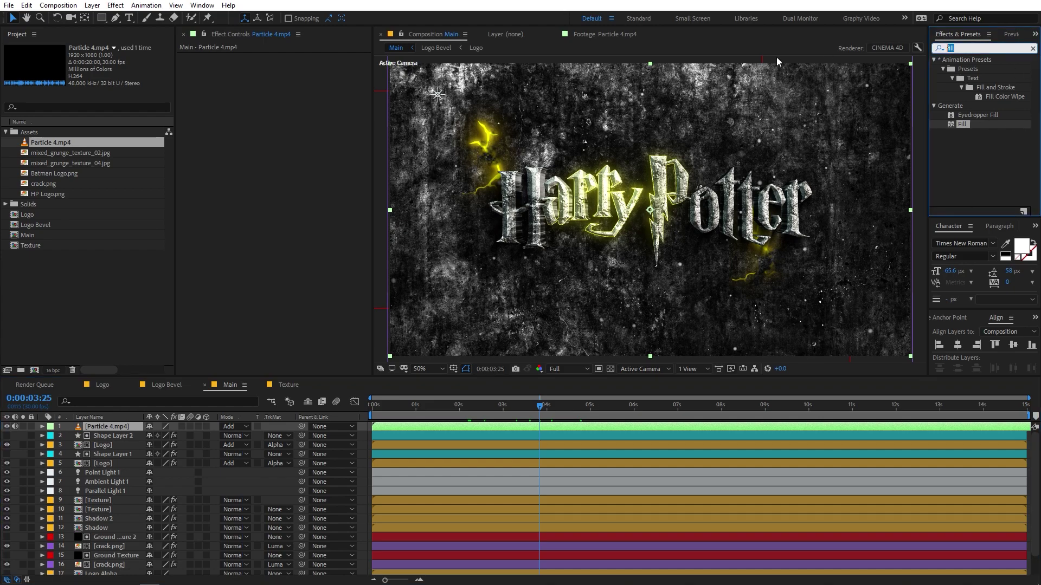
type("tint")
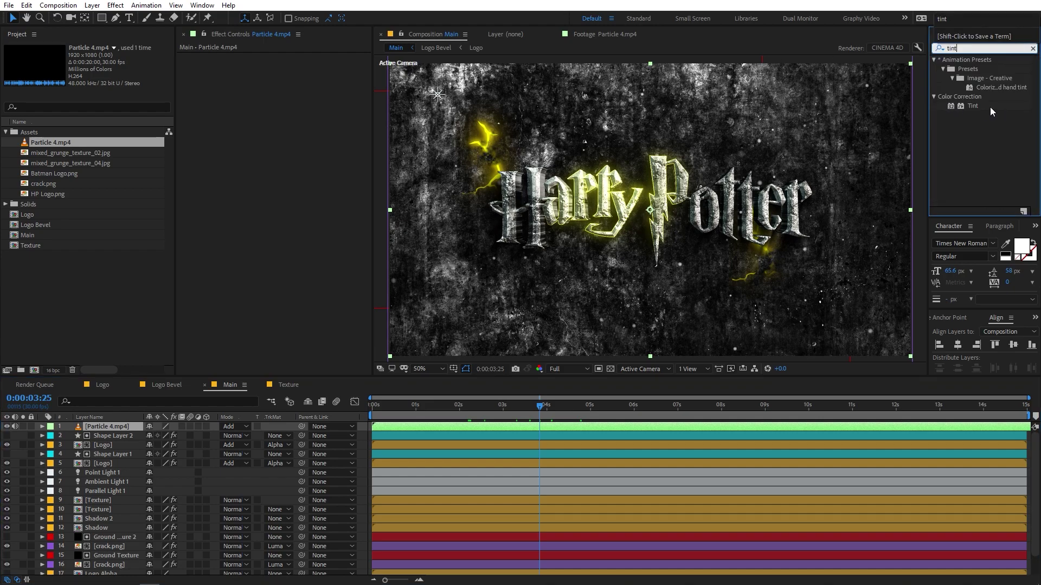
left_click_drag(977, 104, 280, 300)
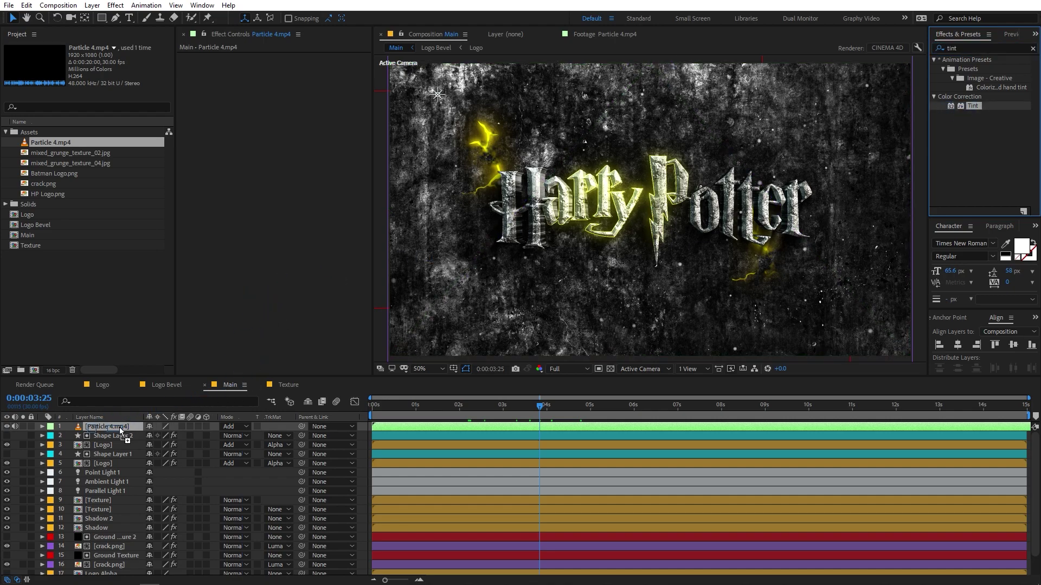
left_click(287, 76)
mouse_move(291, 288)
left_mouse_down()
mouse_move(295, 394)
mouse_move(291, 329)
mouse_move(294, 392)
mouse_move(310, 195)
left_mouse_up()
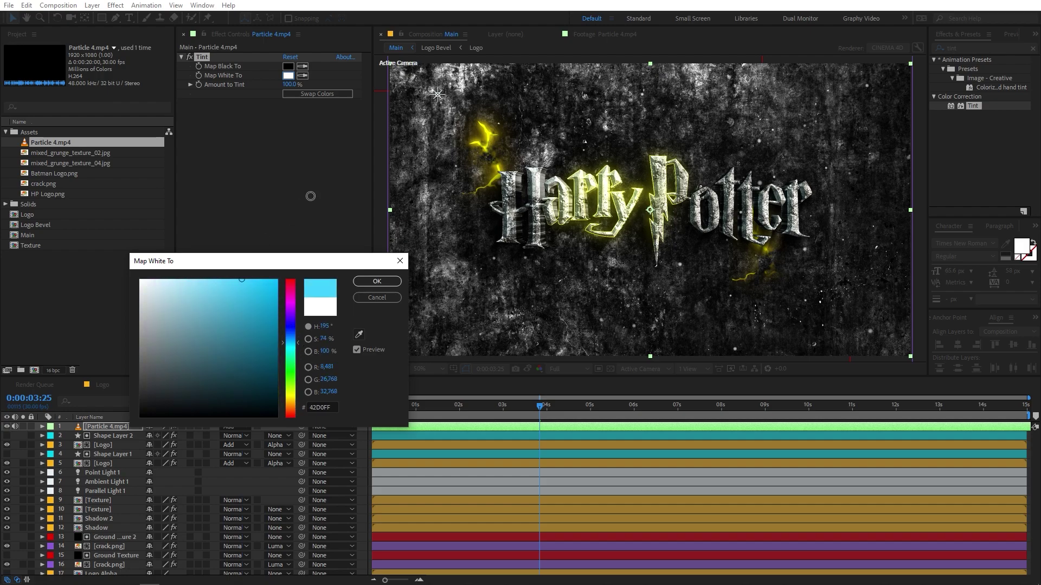
left_click(376, 281)
- Change Map White To to a pale gold around FFDA78 with 53% saturation
scroll(594, 220, "up", 2)
left_click_drag(610, 116, 618, 309)
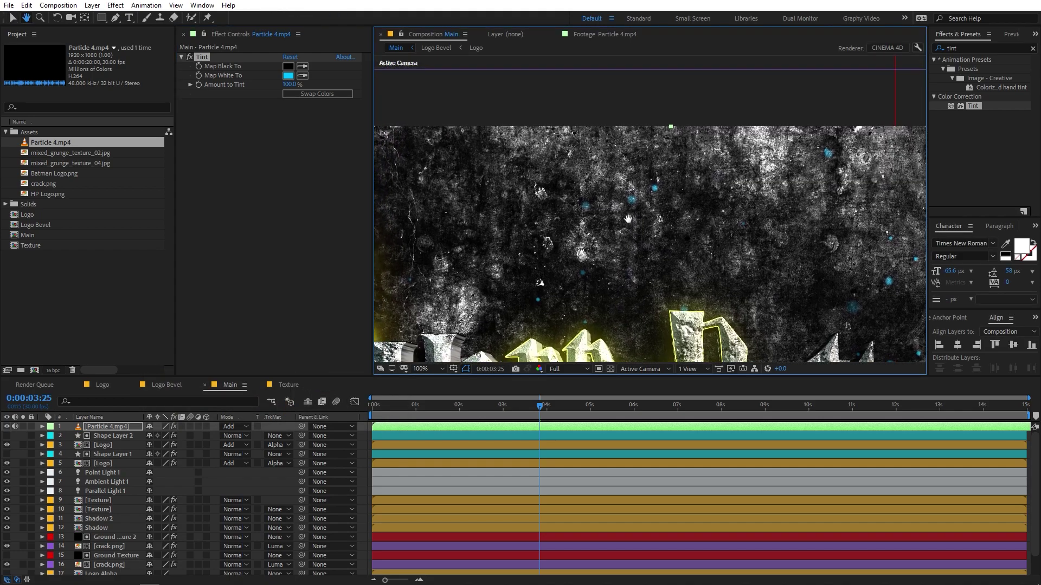
scroll(632, 206, "up", 2)
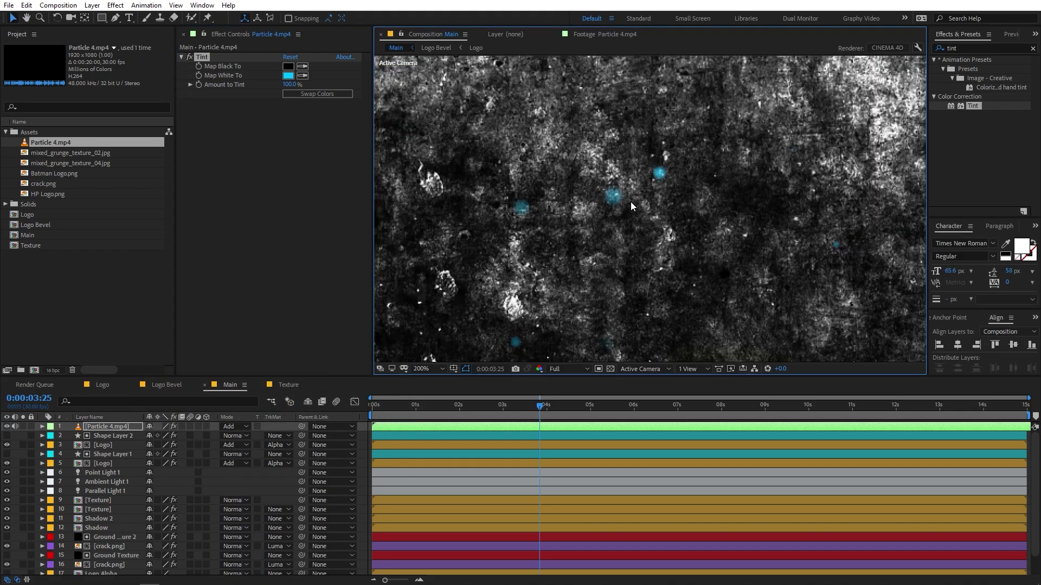
left_click(293, 76)
left_click_drag(293, 328, 297, 392)
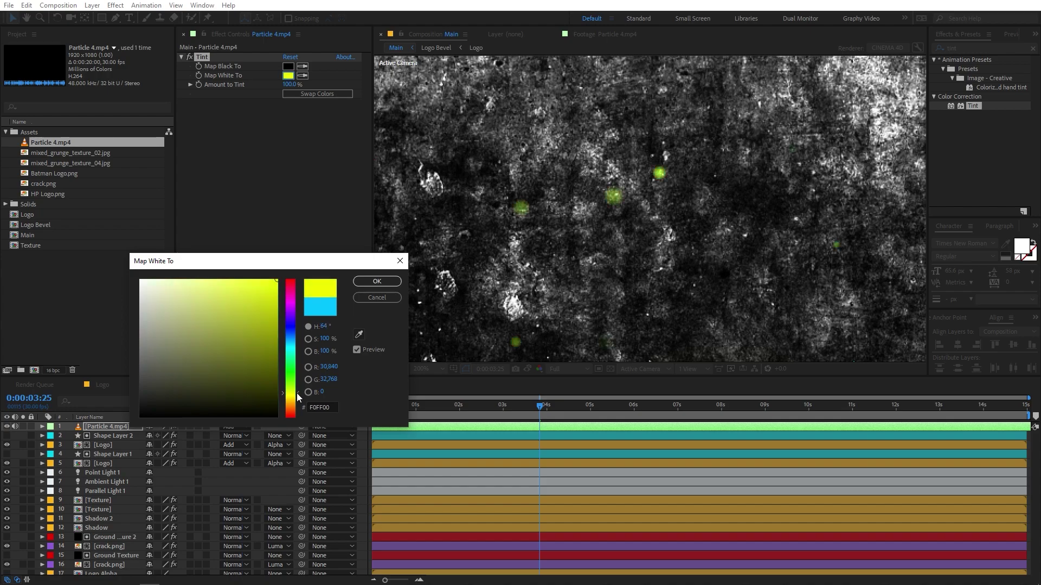
left_click_drag(227, 280, 213, 280)
left_click(291, 398)
left_click_drag(291, 398, 291, 400)
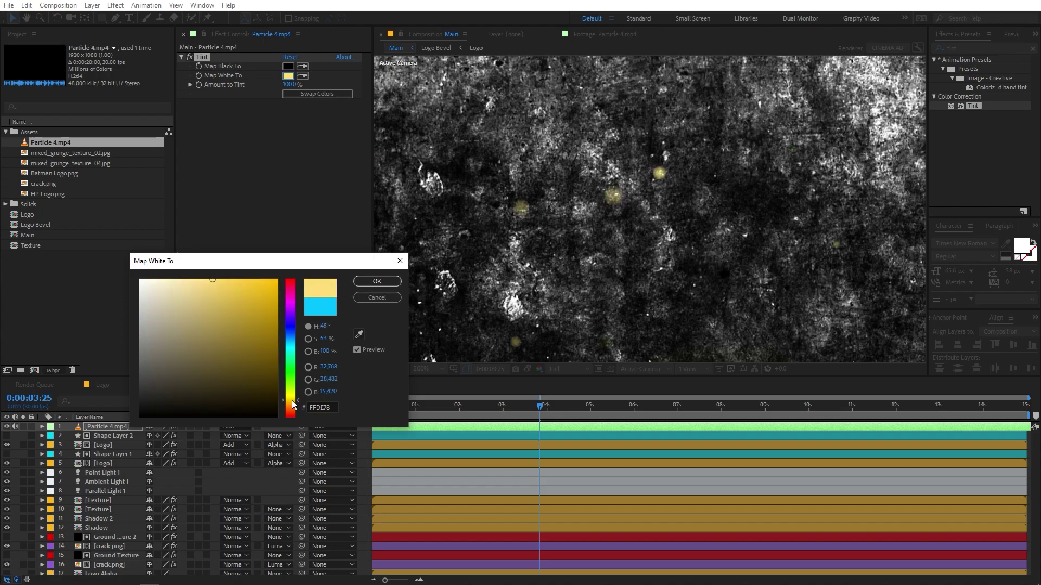
left_click(379, 281)
scroll(610, 170, "down", 3)
left_click(989, 53)
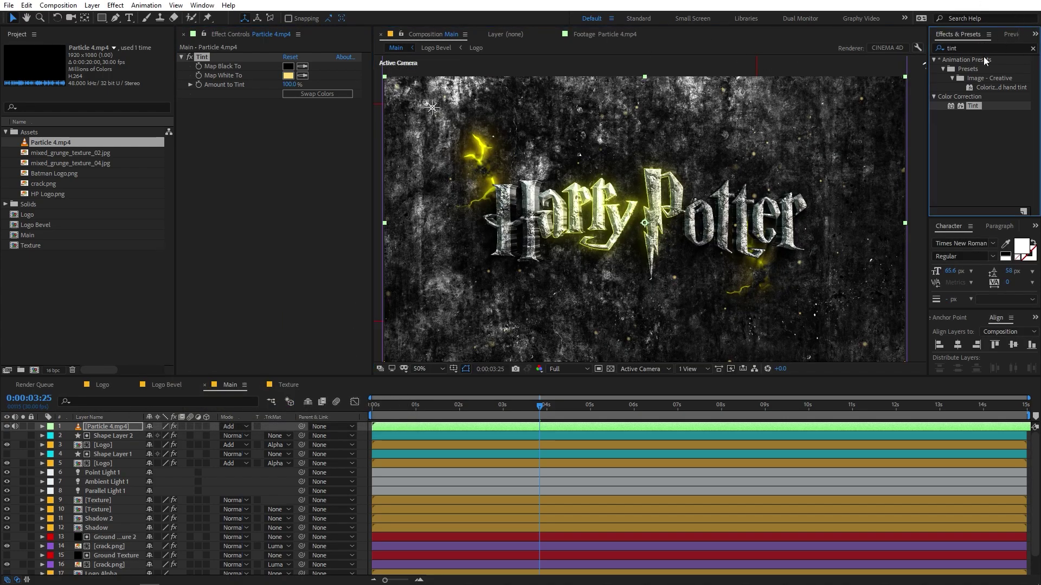
- Apply Curves to Particle 4.mp4 and bend the RGB curve into a steep S shape
key("ctrl+f")
type("curves")
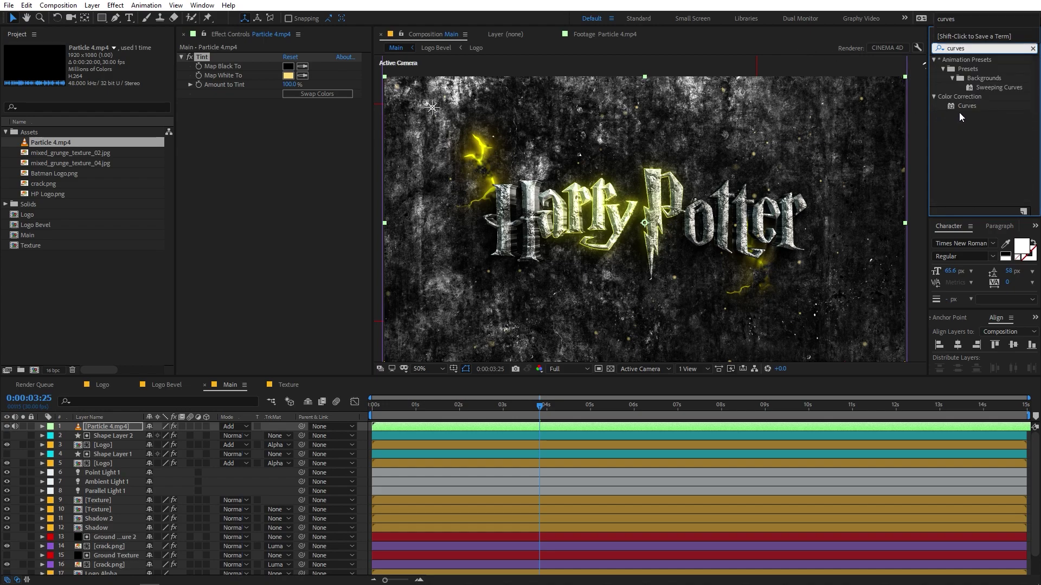
left_click_drag(959, 109, 284, 169)
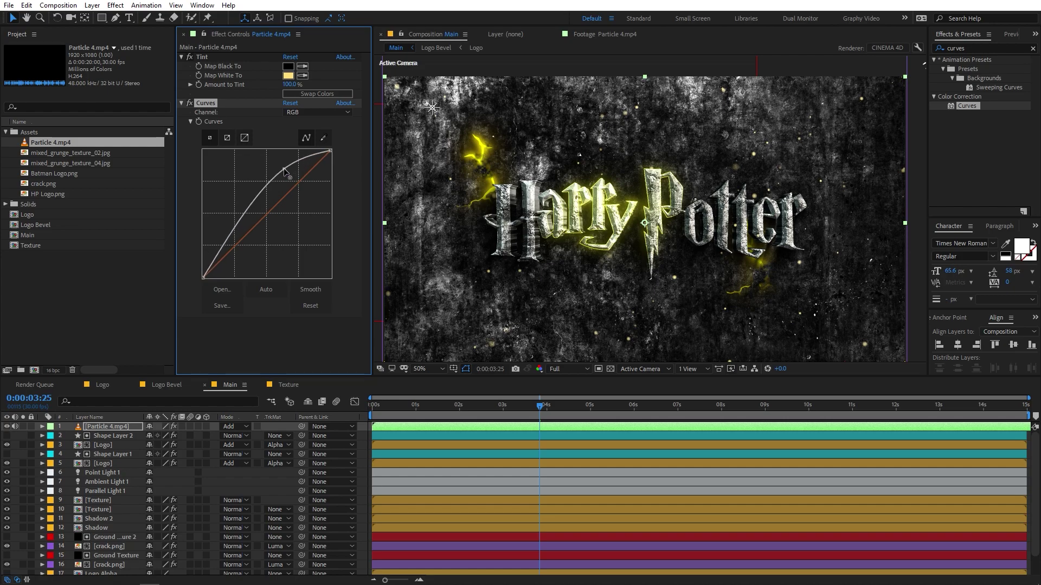
left_click_drag(243, 225, 242, 229)
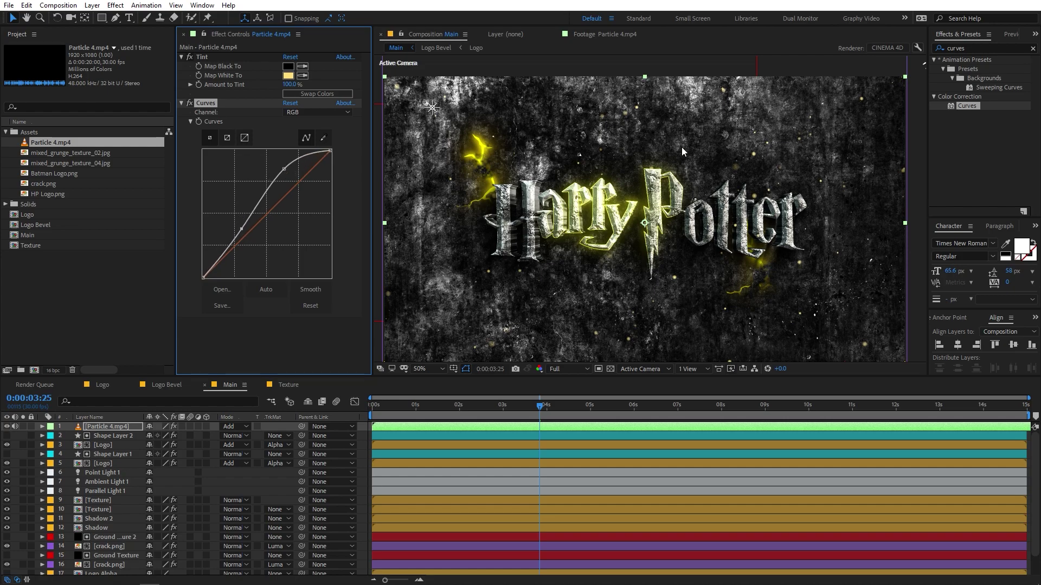
scroll(634, 172, "up", 4)
scroll(635, 172, "up", 2)
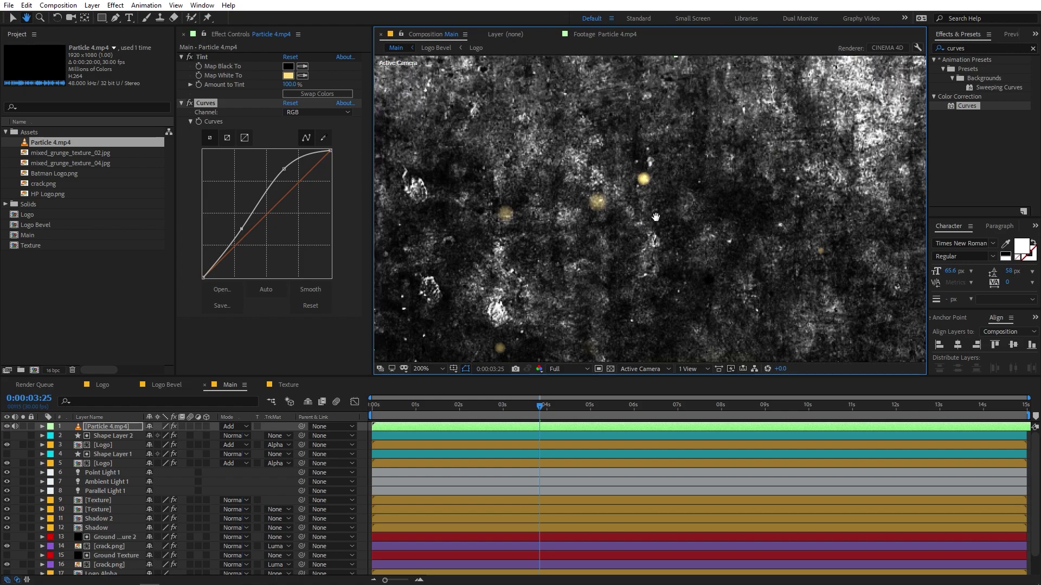
left_click(189, 102)
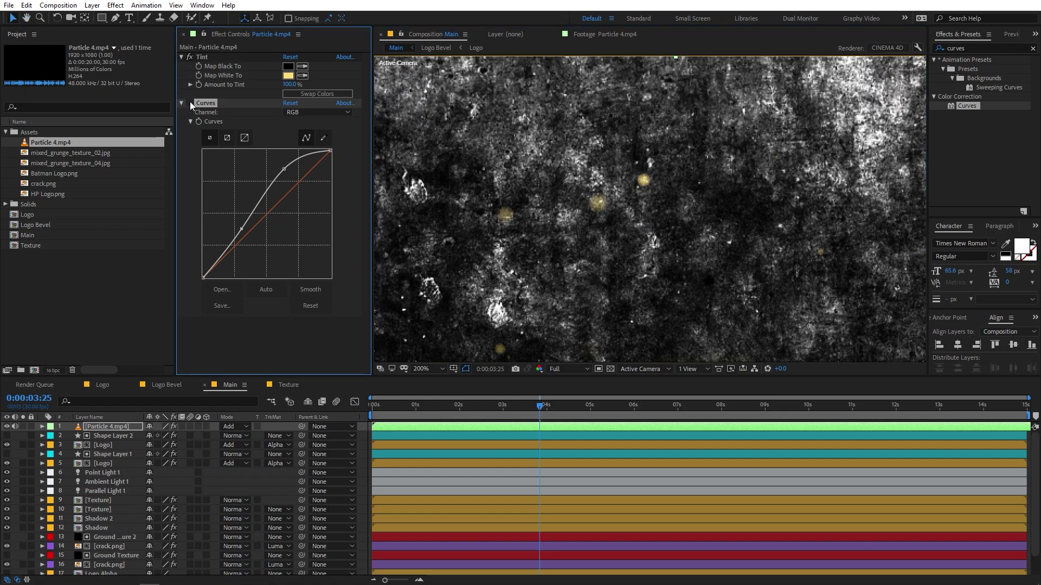
left_click_drag(285, 168, 286, 172)
scroll(663, 237, "down", 6)
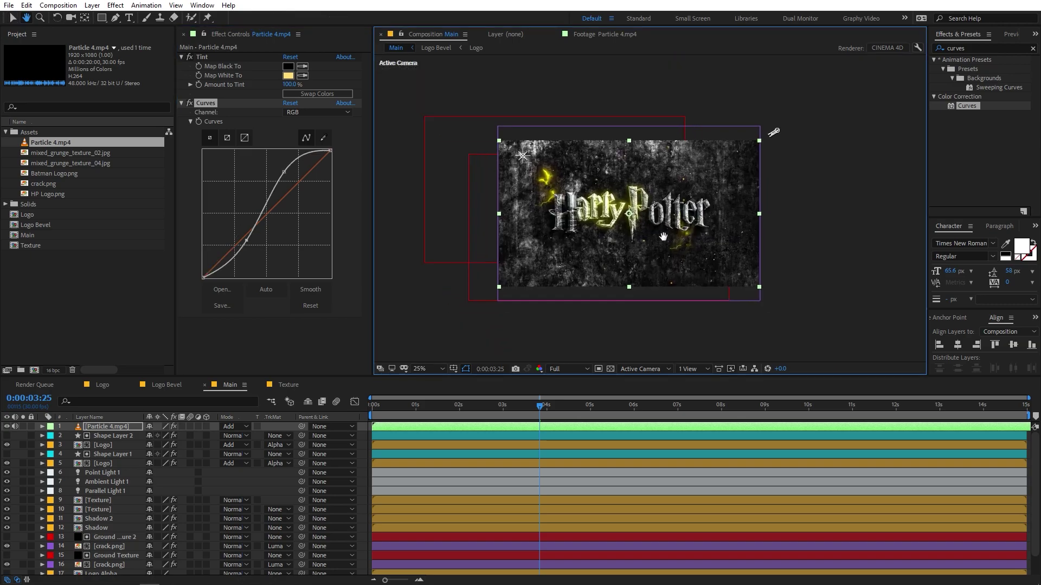
scroll(663, 236, "up", 2)
- Preview the golden particles and zoom the viewer back to 50%
key("v")
left_click_drag(499, 404, 360, 423)
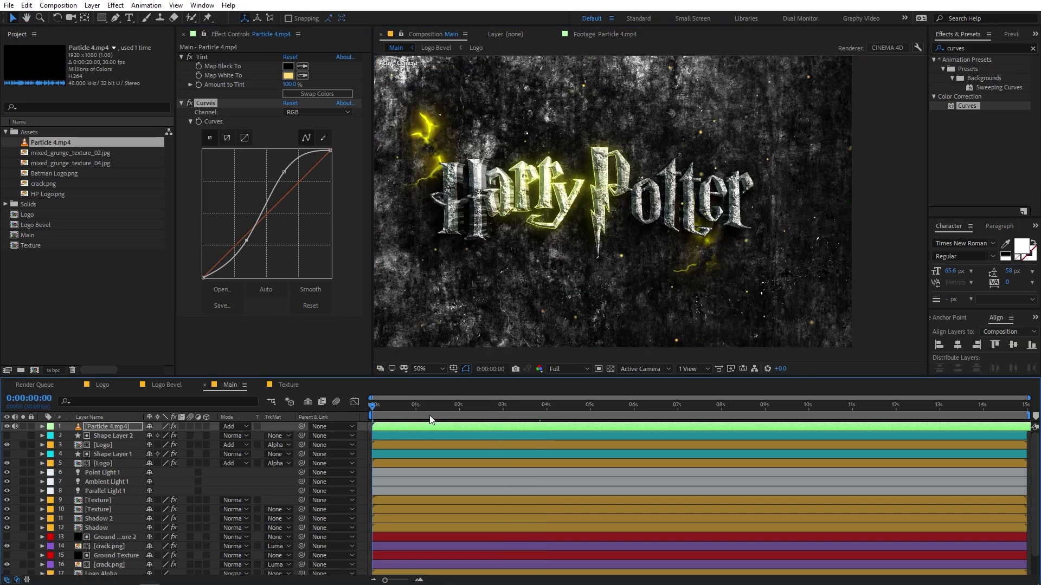
key("space")
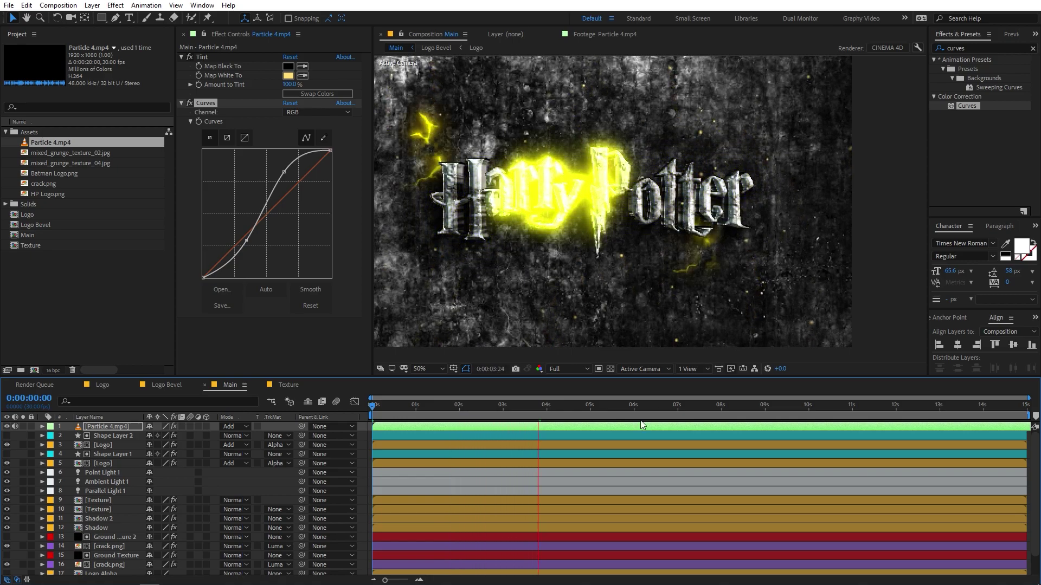
key("space")
scroll(687, 136, "down", 2)
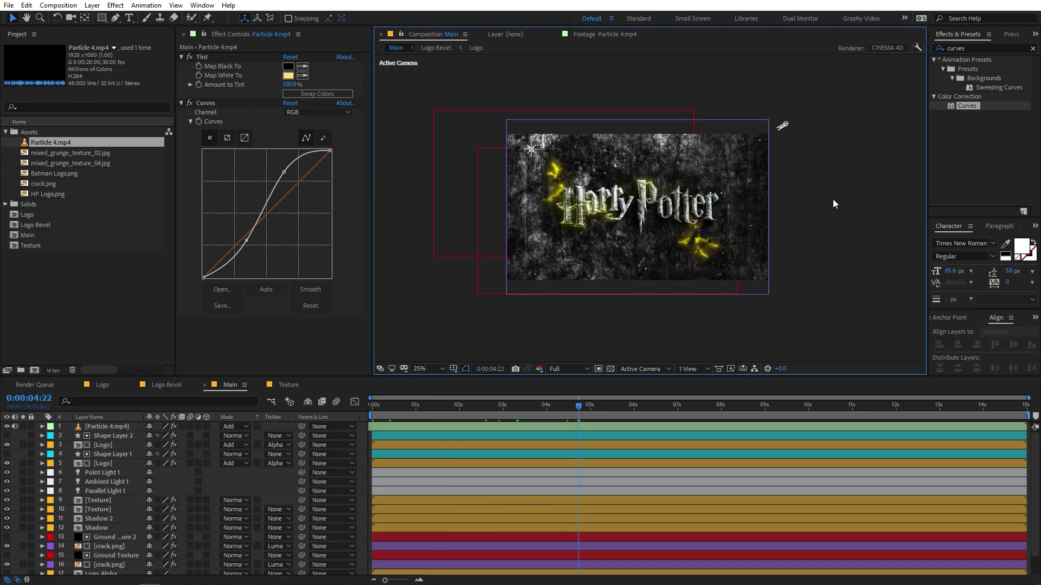
key("period")
key("period")
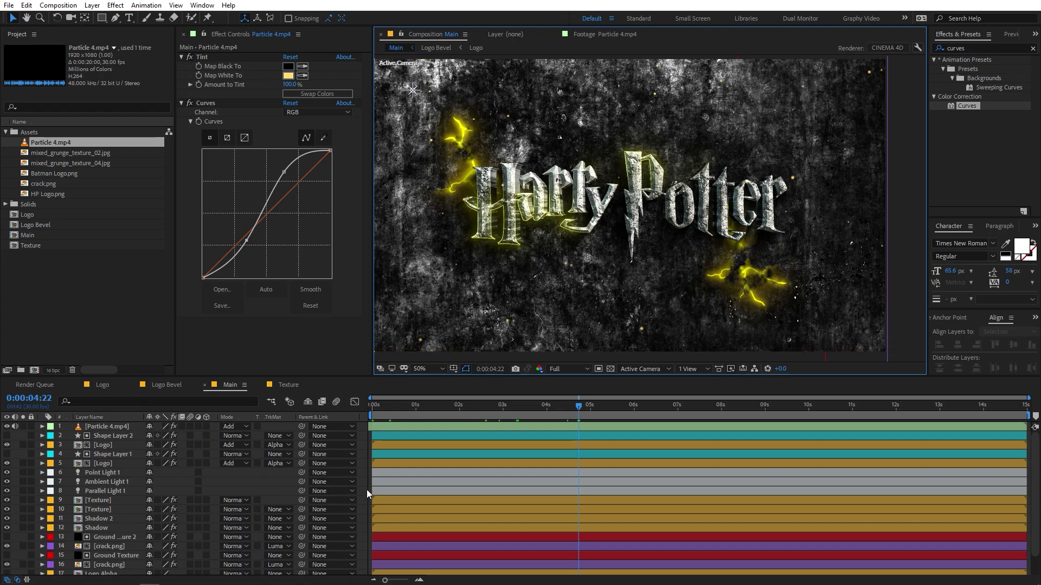
- Add an adjustment layer to Main and give it Curves with an S-shaped RGB curve
left_click(92, 5)
mouse_move(108, 18)
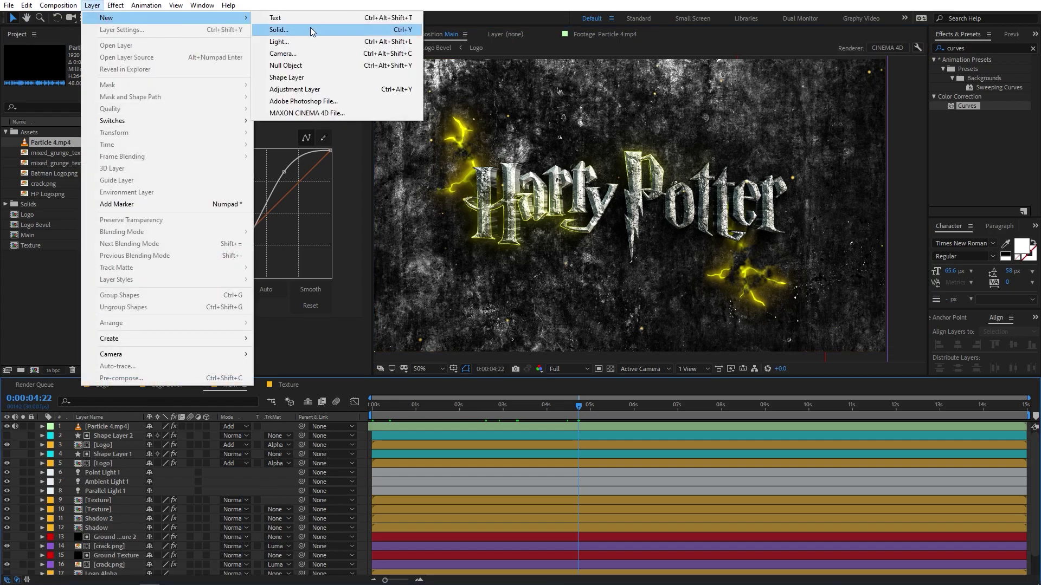
left_click(294, 89)
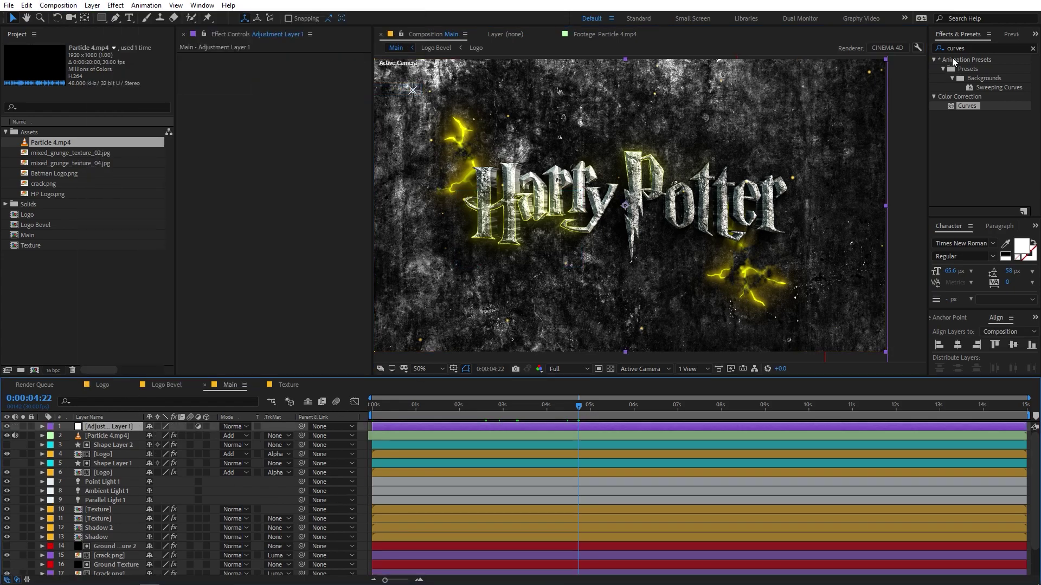
left_click_drag(966, 106, 111, 431)
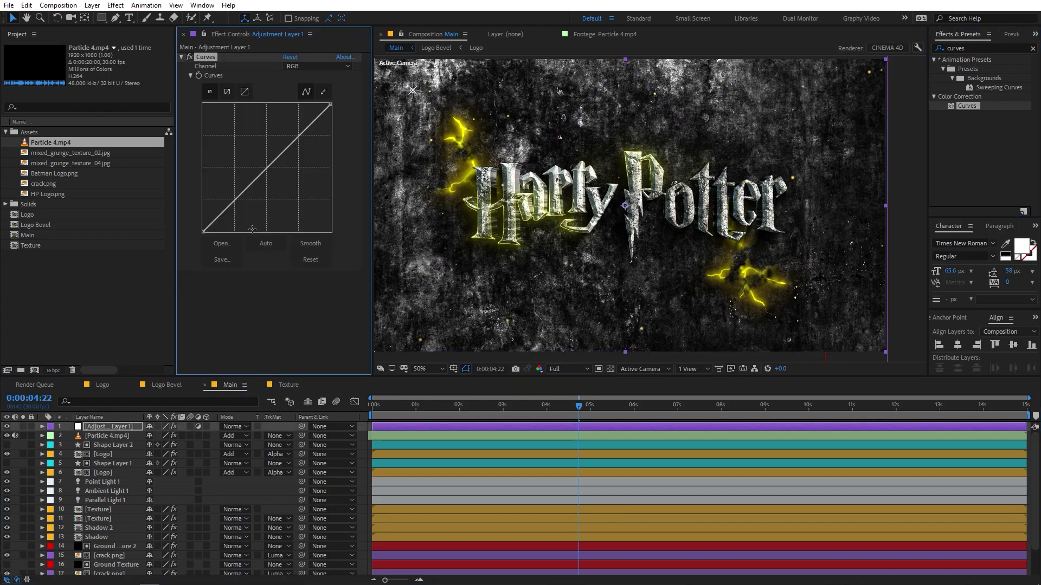
left_click(290, 144)
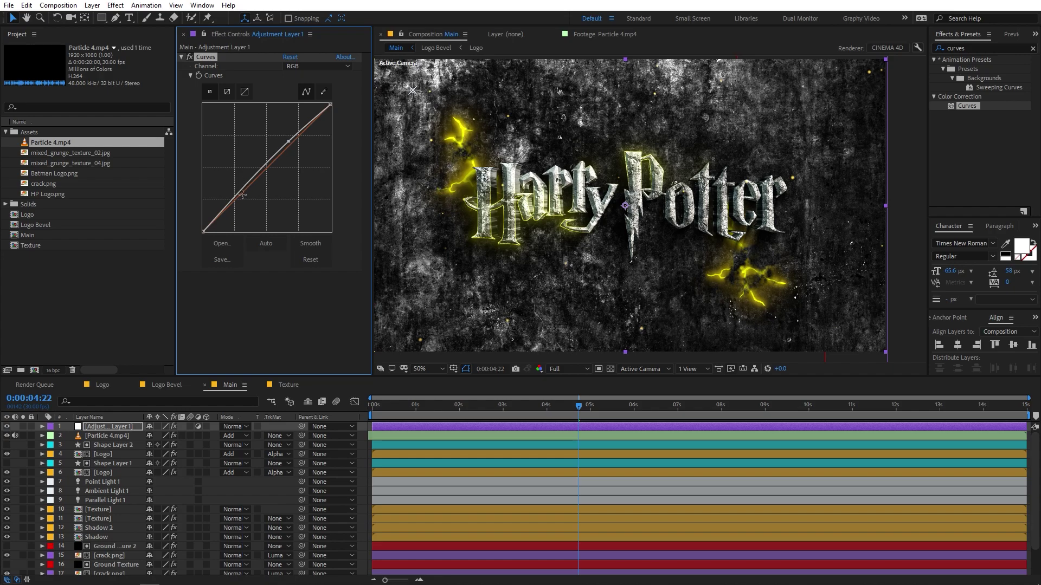
left_click_drag(241, 194, 239, 198)
left_click_drag(294, 144, 291, 144)
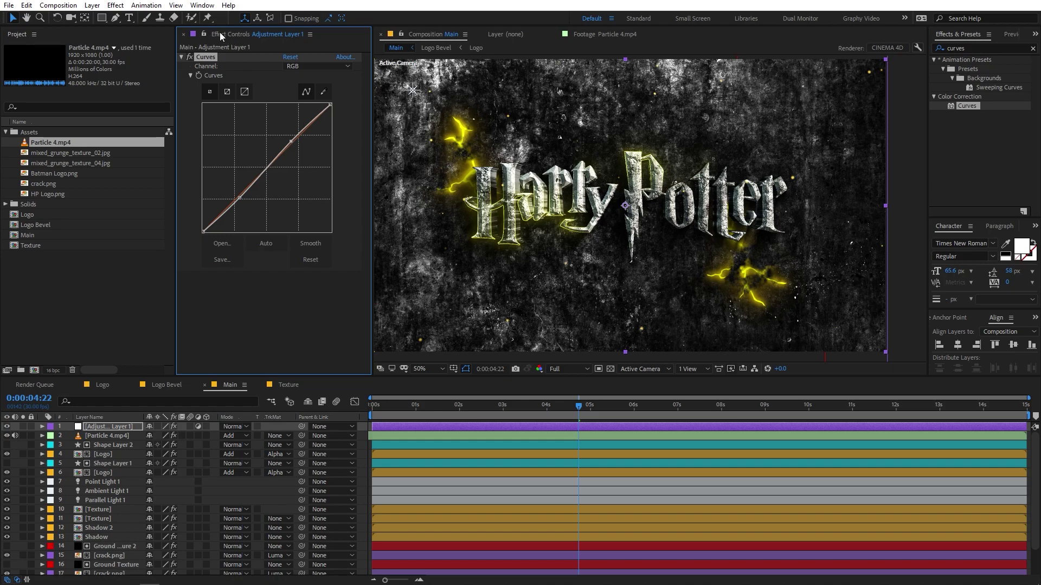
left_click(189, 57)
- Pull the Red channel curve down and bend the Green curve's lower section
left_click(326, 67)
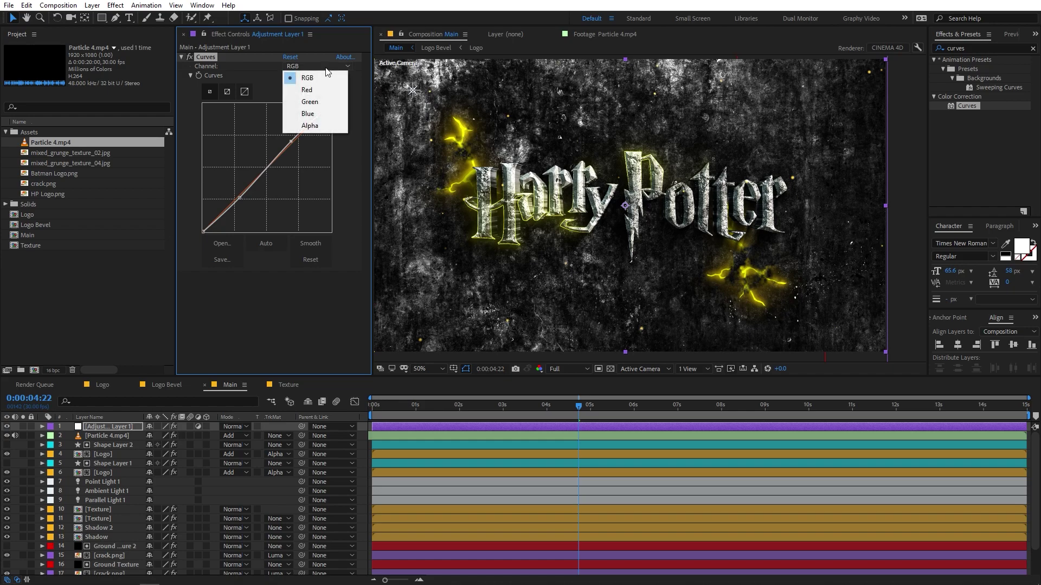
left_click(314, 91)
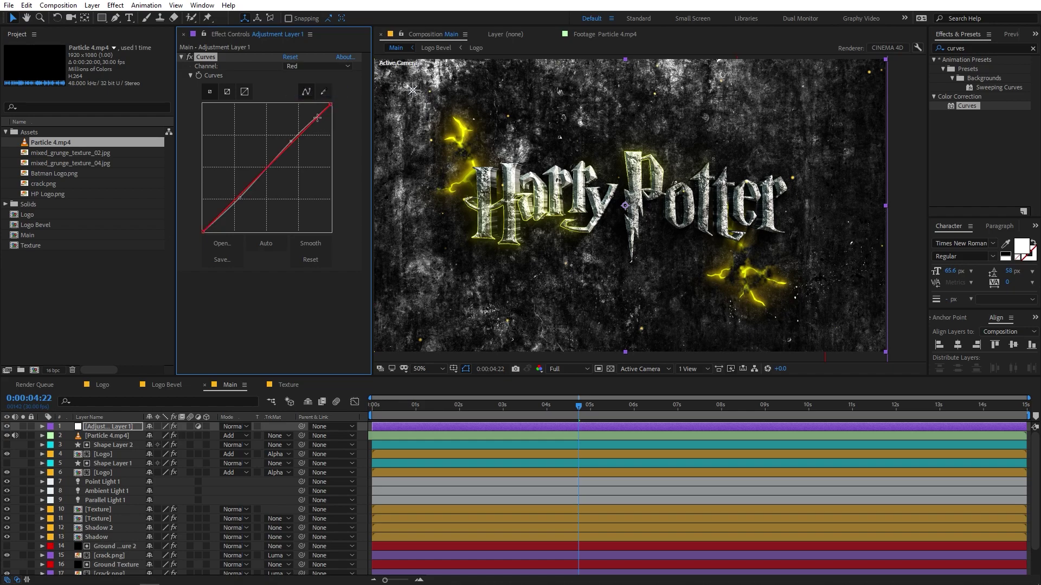
left_click_drag(307, 136, 306, 132)
left_click_drag(255, 182, 258, 186)
left_click(307, 66)
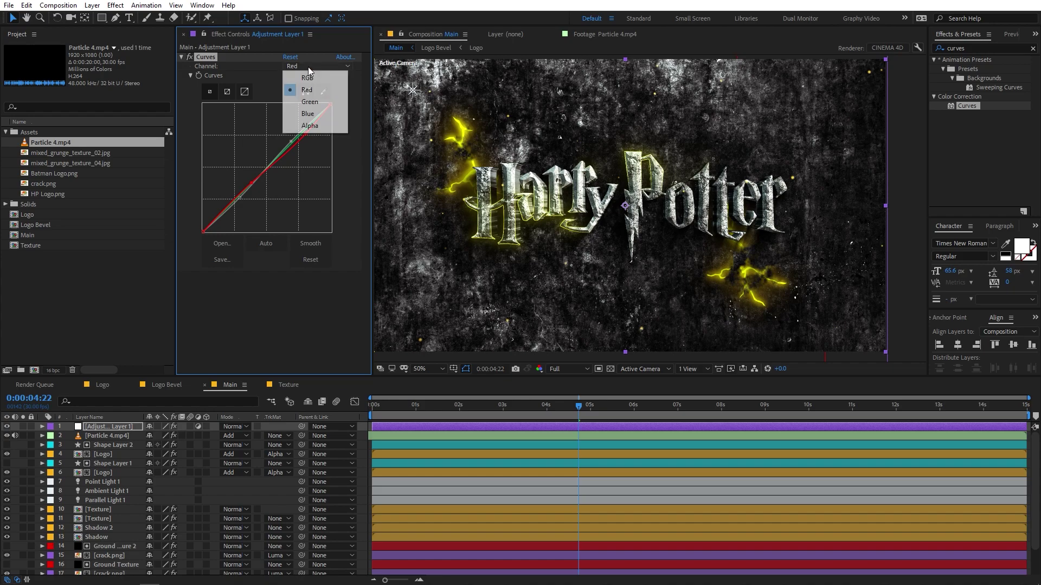
left_click(313, 99)
key("ctrl+z")
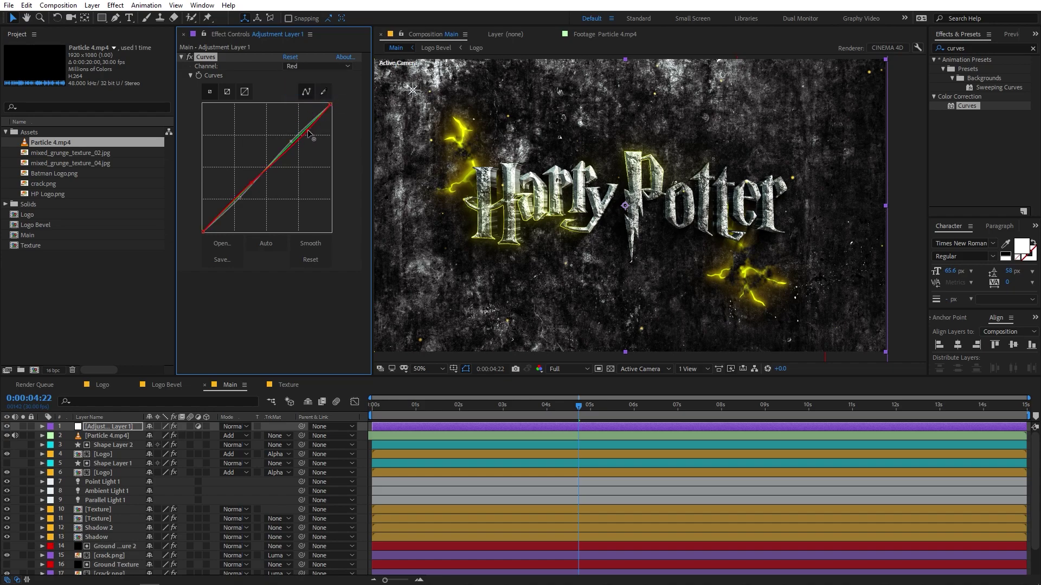
left_click(317, 67)
left_click(312, 99)
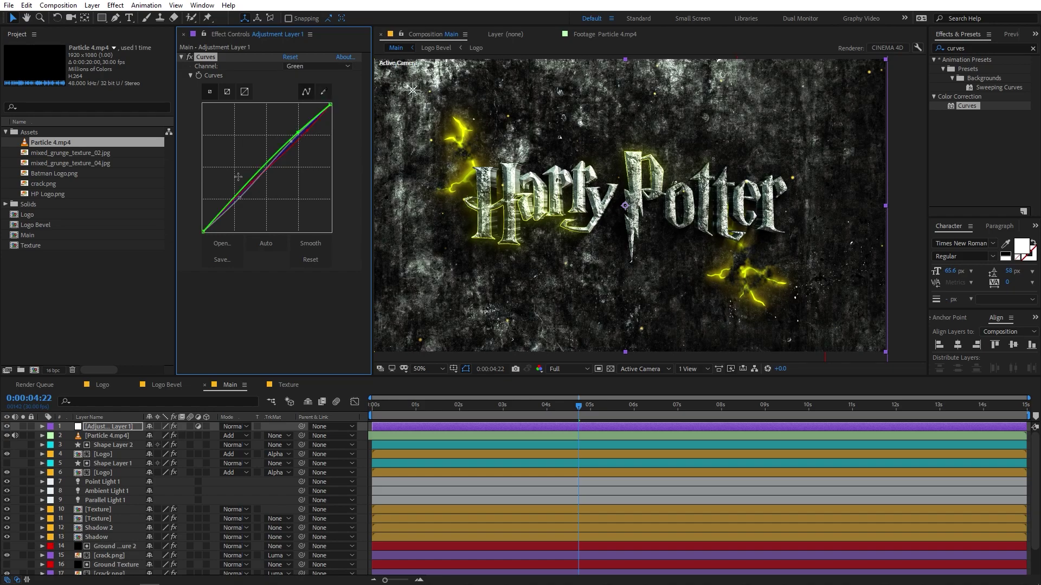
left_click(254, 183)
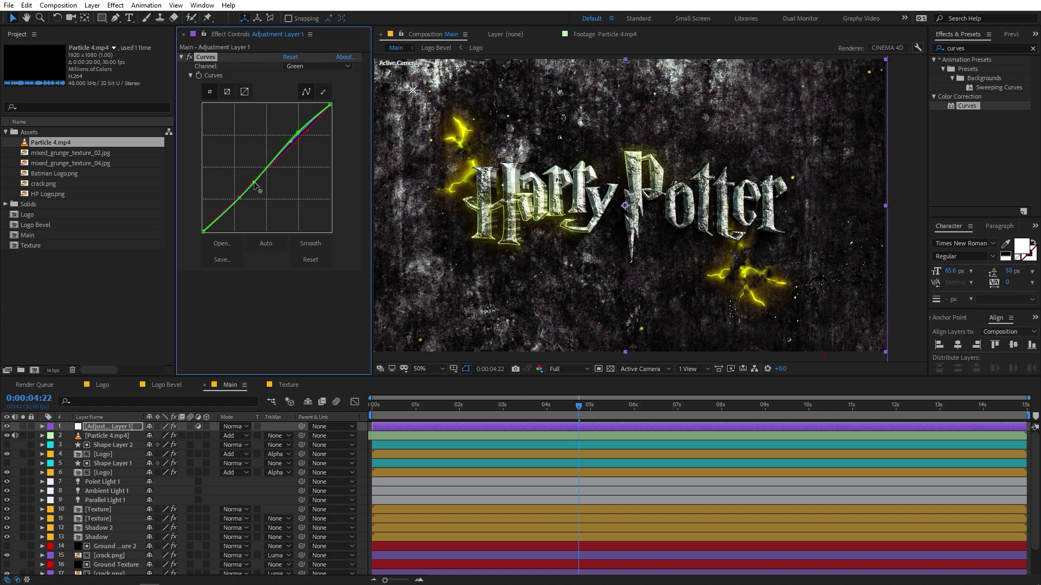
- Lower and reshape the Blue channel curve, then refine the Red curve again
left_click(317, 66)
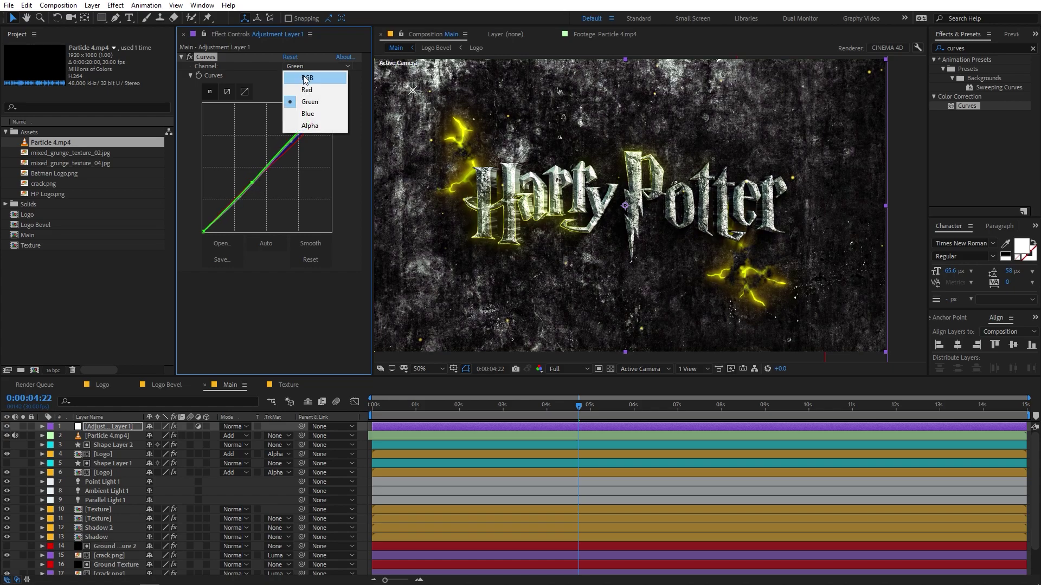
left_click(309, 114)
left_click_drag(304, 129, 305, 132)
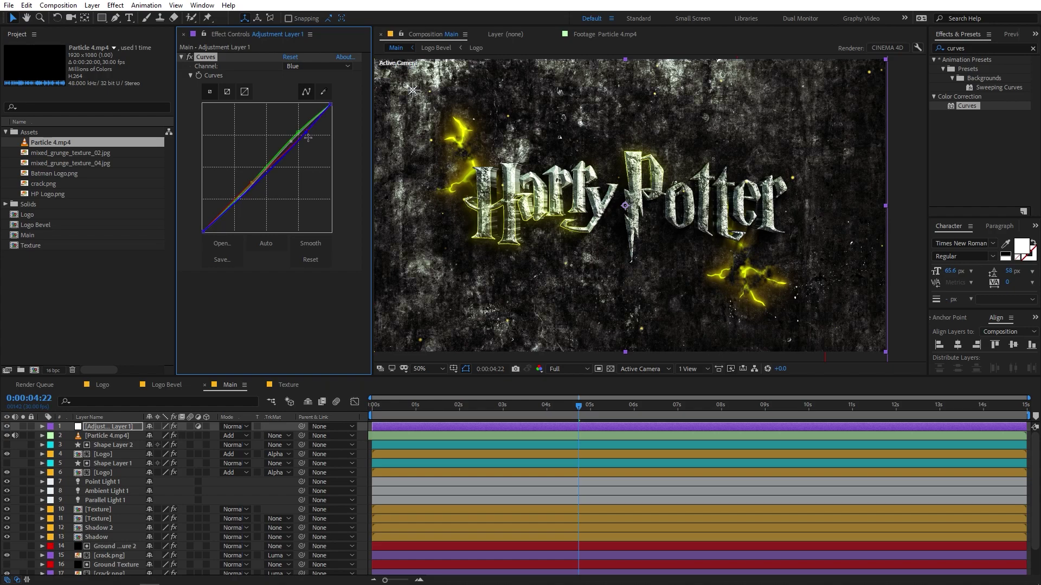
left_click_drag(266, 183, 257, 179)
left_click(310, 67)
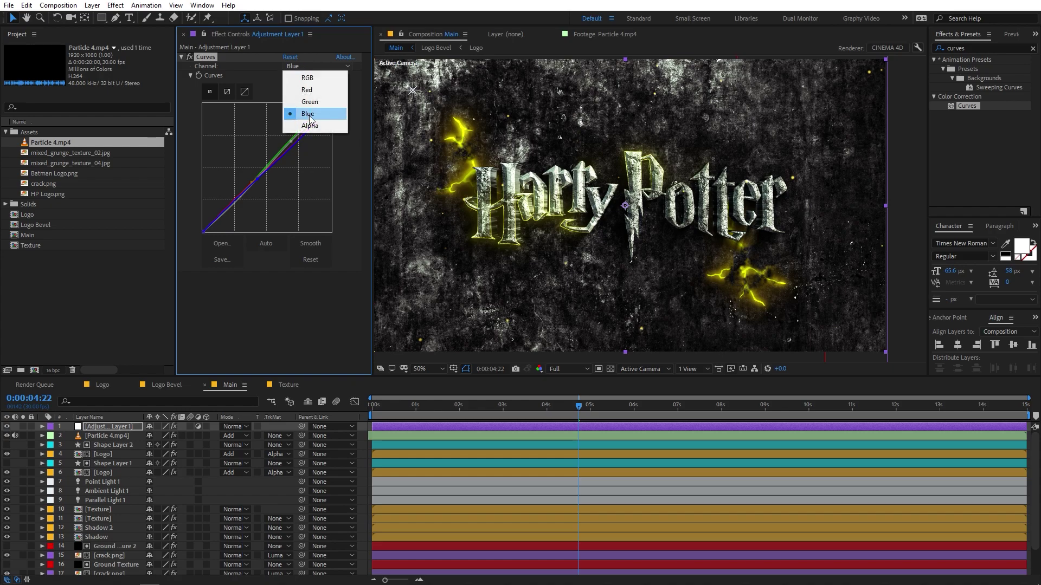
left_click(308, 85)
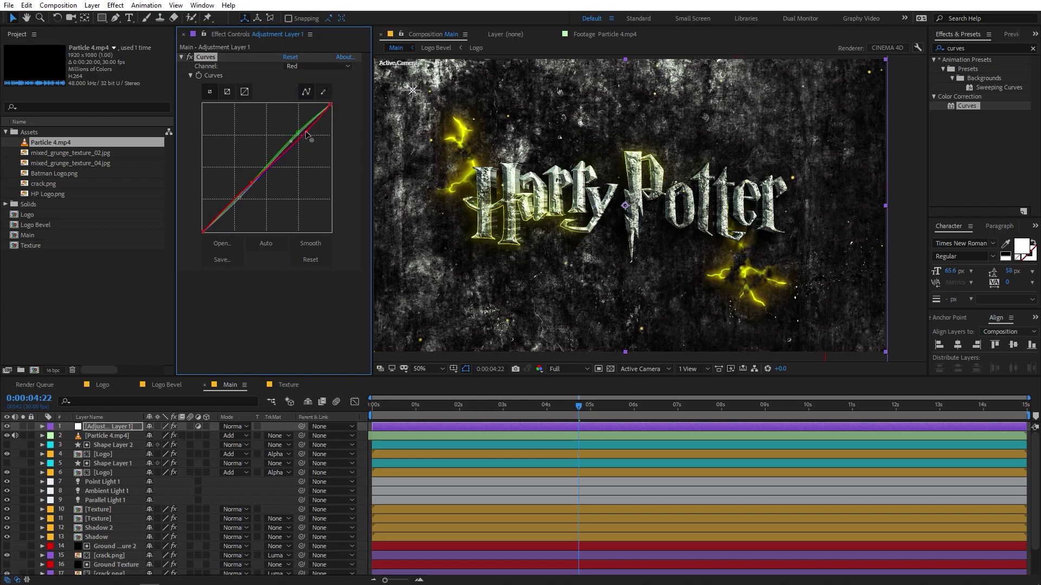
left_click_drag(303, 130, 298, 133)
left_click(254, 187)
- Compare the grade with Curves toggled off, then collapse it and zoom back to 50%
left_click(191, 57)
left_click(181, 57)
scroll(632, 206, "down", 2)
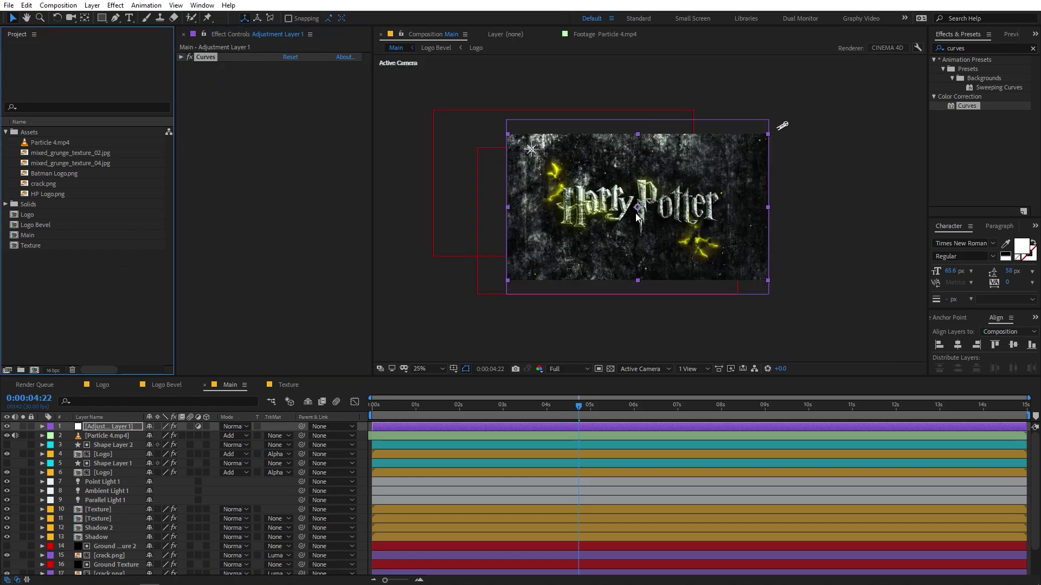
left_click(866, 288)
key("period")
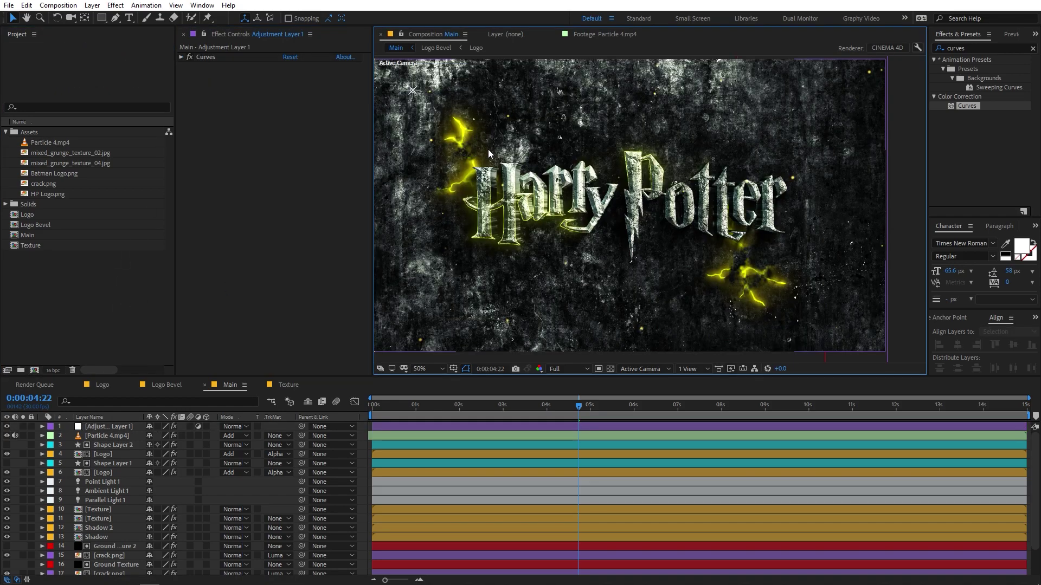
key("period")
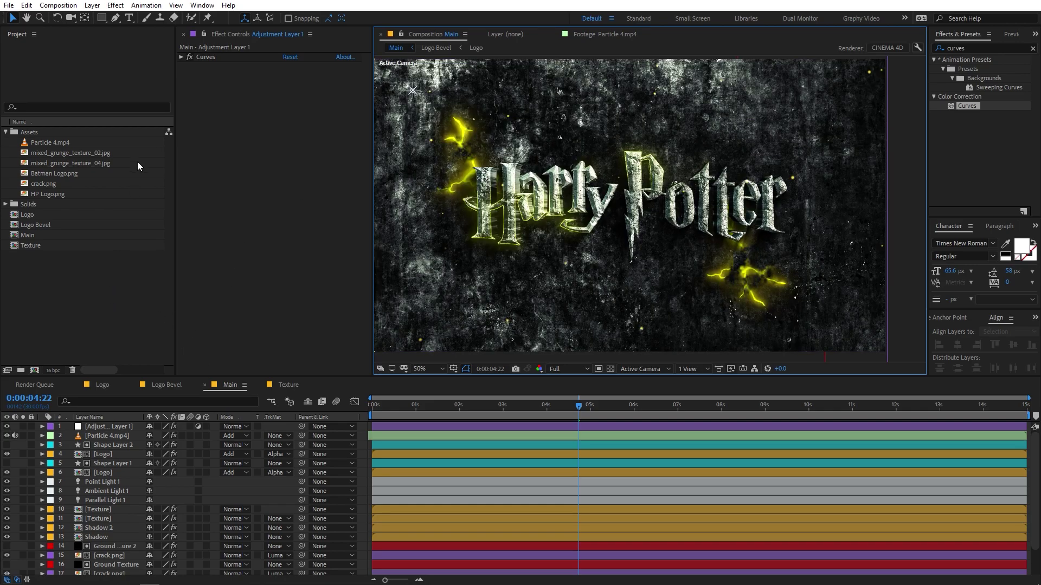
left_click(284, 428)
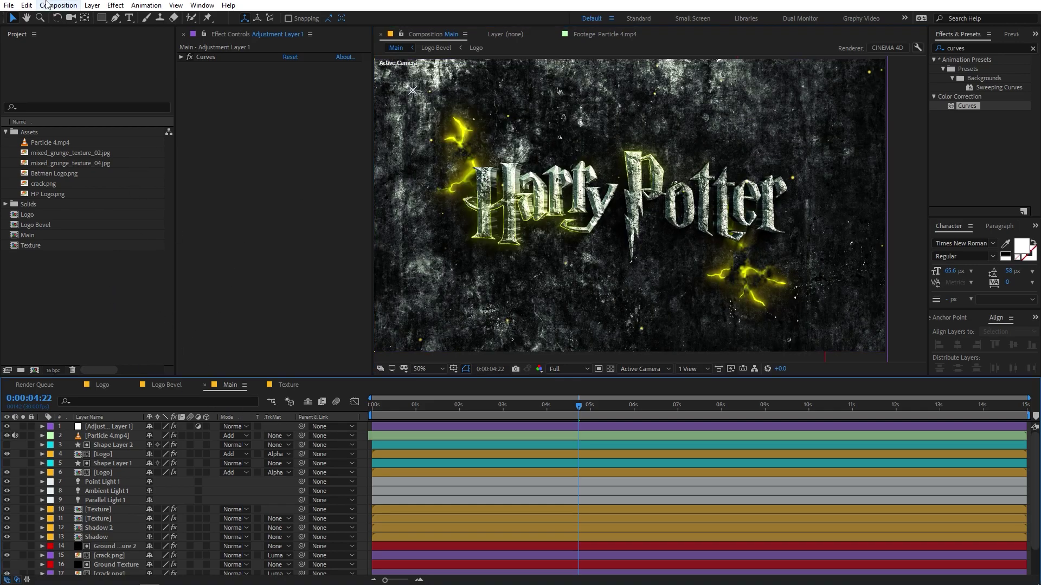
- Create a black solid named Black Solid 2 on top of the Main comp
left_click(92, 6)
mouse_move(122, 18)
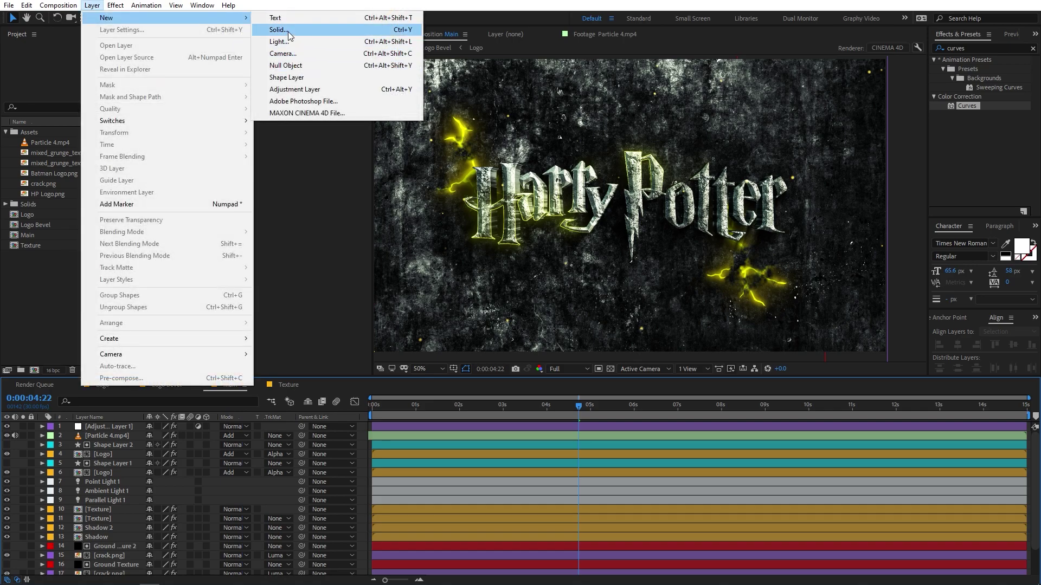
left_click(288, 30)
left_click(252, 228)
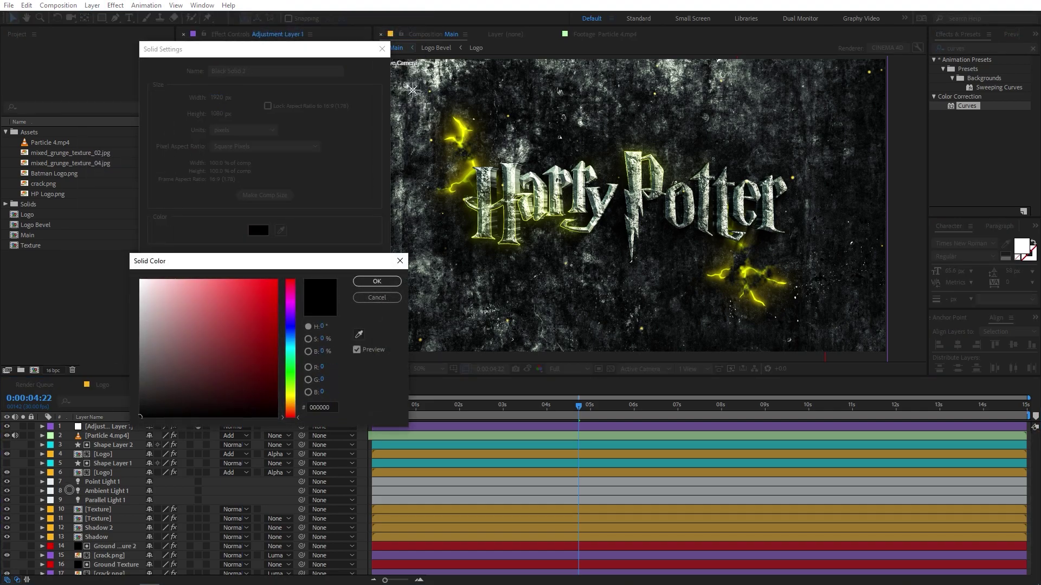
left_click(374, 282)
left_click(303, 260)
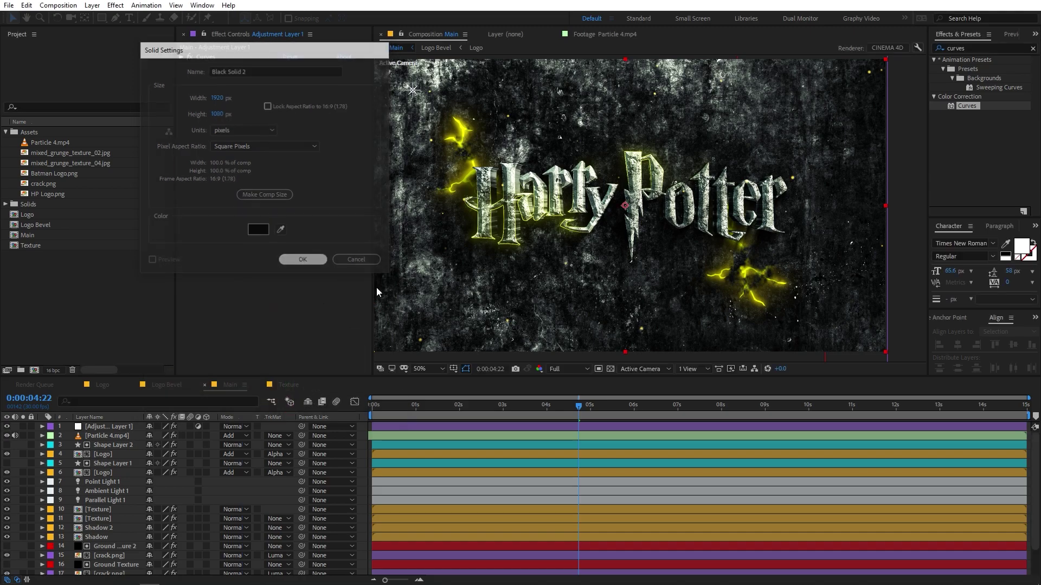
- Search 'cc jaw' and apply CC Jaws to Black Solid 2
left_click(979, 49)
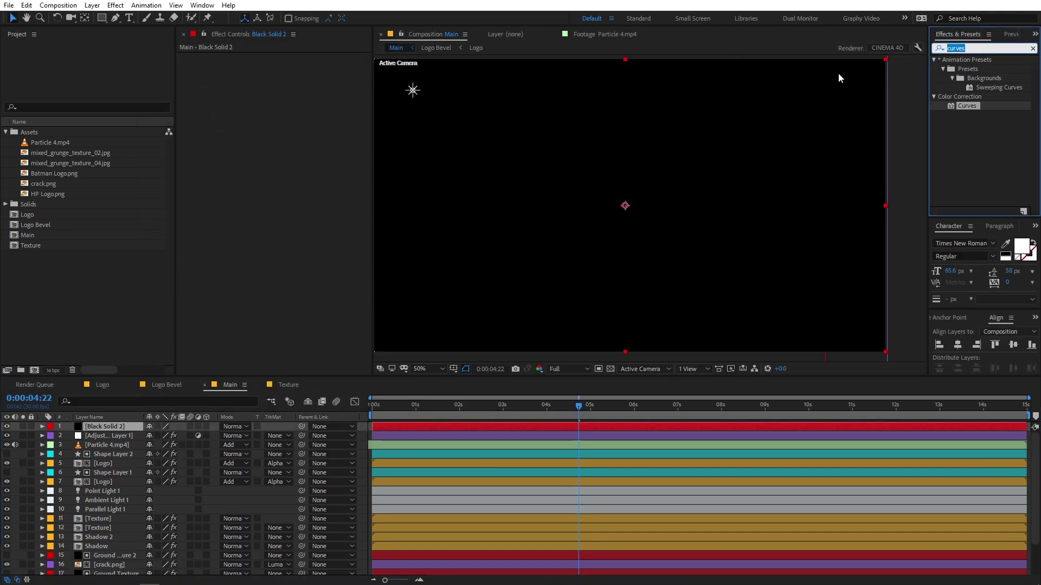
type("cc jaw")
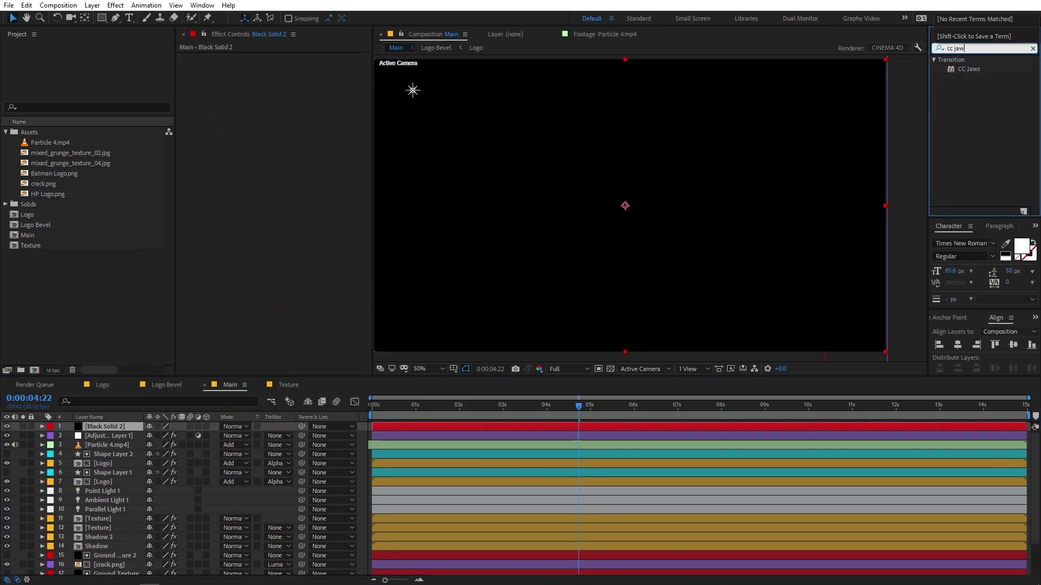
left_click_drag(964, 67, 97, 432)
- Set CC Jaws Completion to 75% and Height to 0 for flat letterbox bars
left_click(288, 66)
type("75")
key("Return")
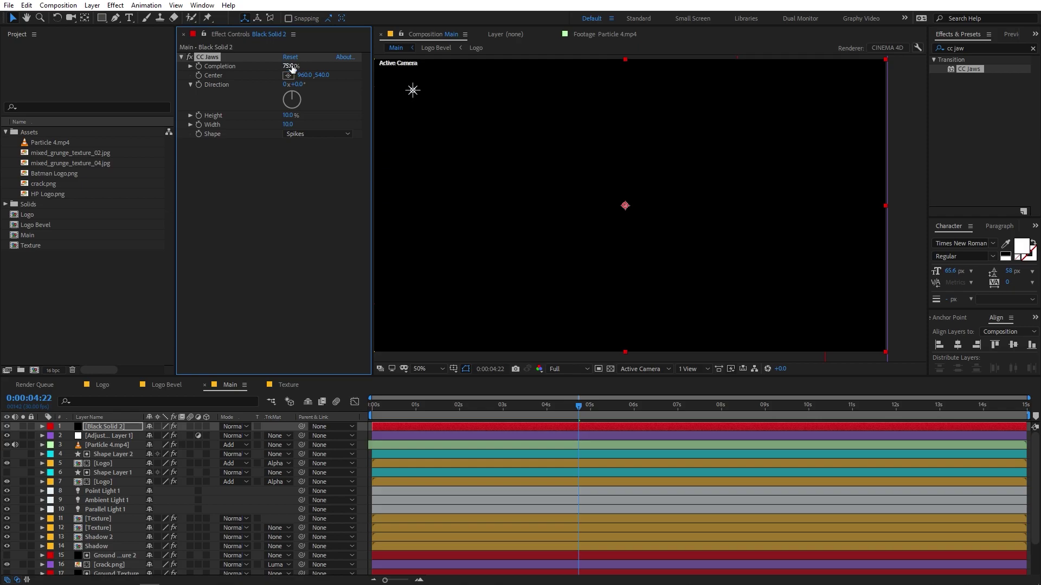
left_click(295, 116)
type("0")
key("Return")
left_click(277, 230)
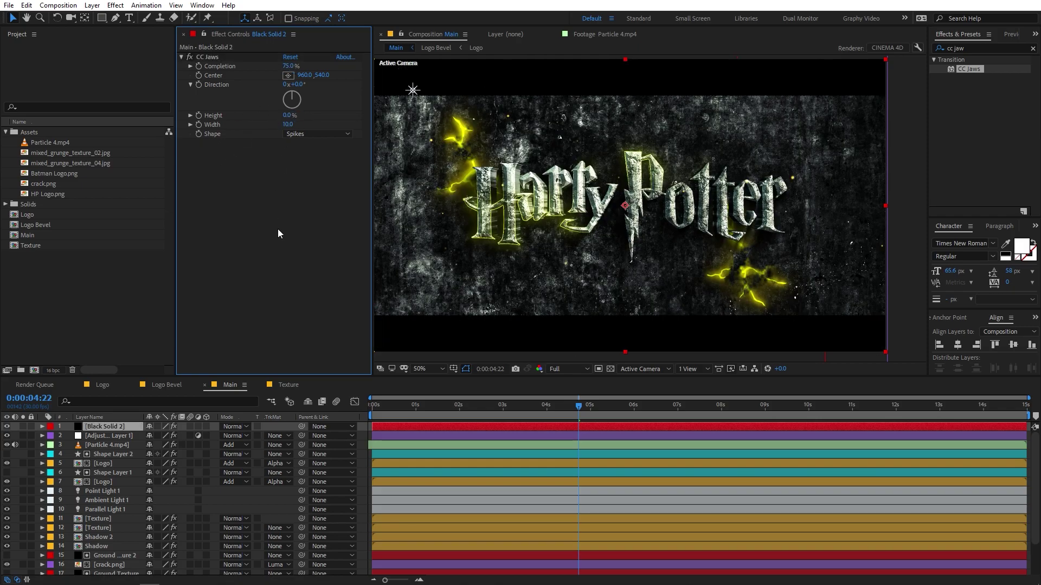
scroll(605, 226, "down", 2)
scroll(607, 174, "up", 2)
- Try another Completion amount, then return it to 75%
left_click_drag(291, 66, 372, 82)
left_click(290, 66)
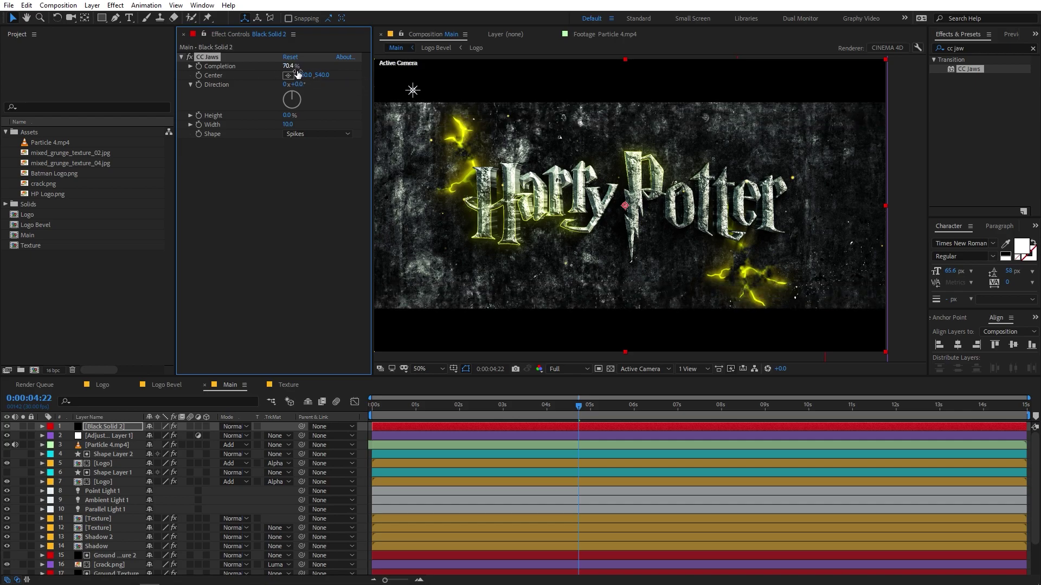
type("75")
key("Return")
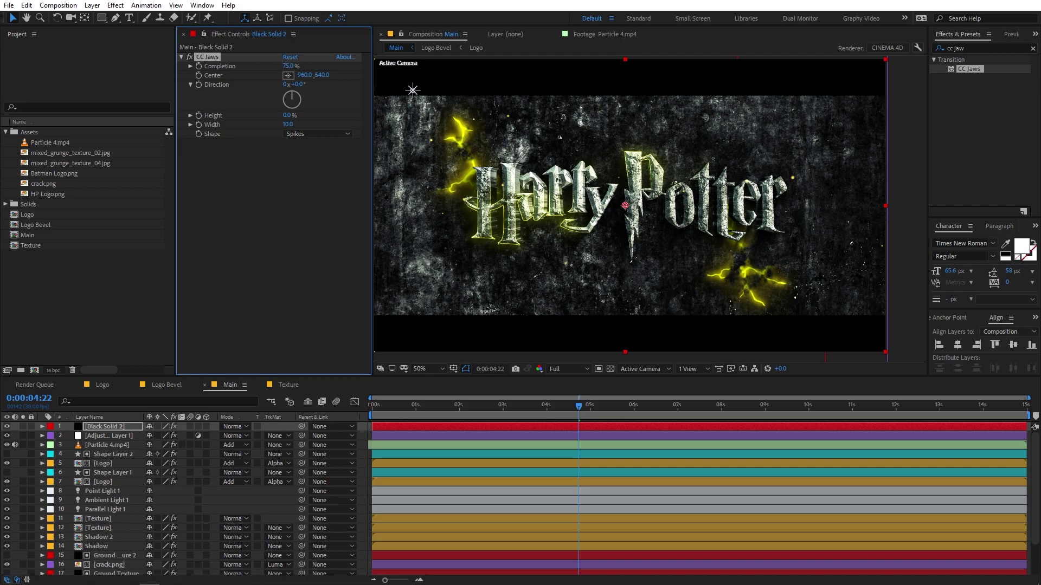
left_click(830, 253)
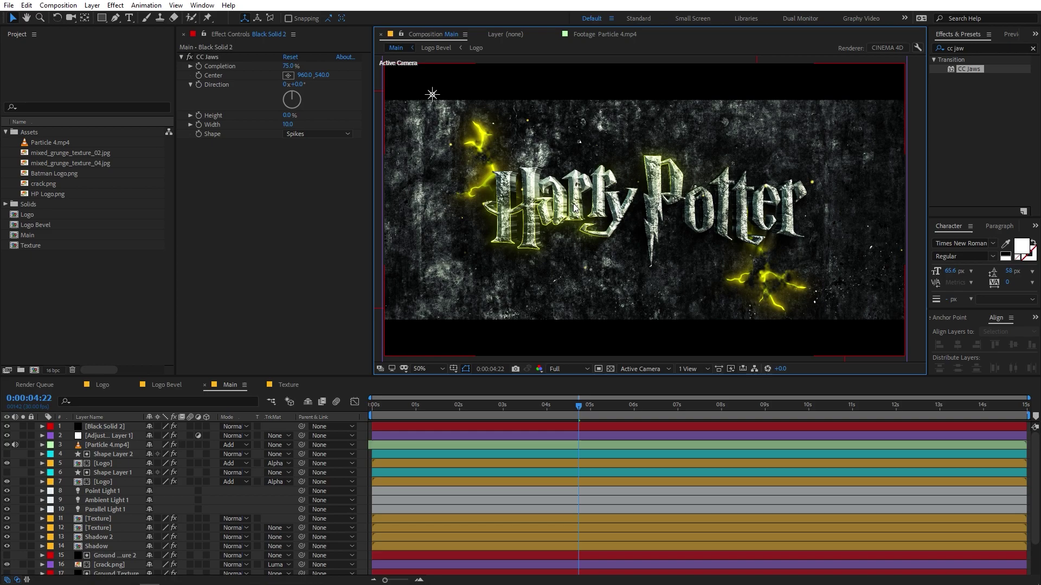
- In the Logo composition, add Batman Logo.png as a layer above HP Logo.png
left_click(103, 385)
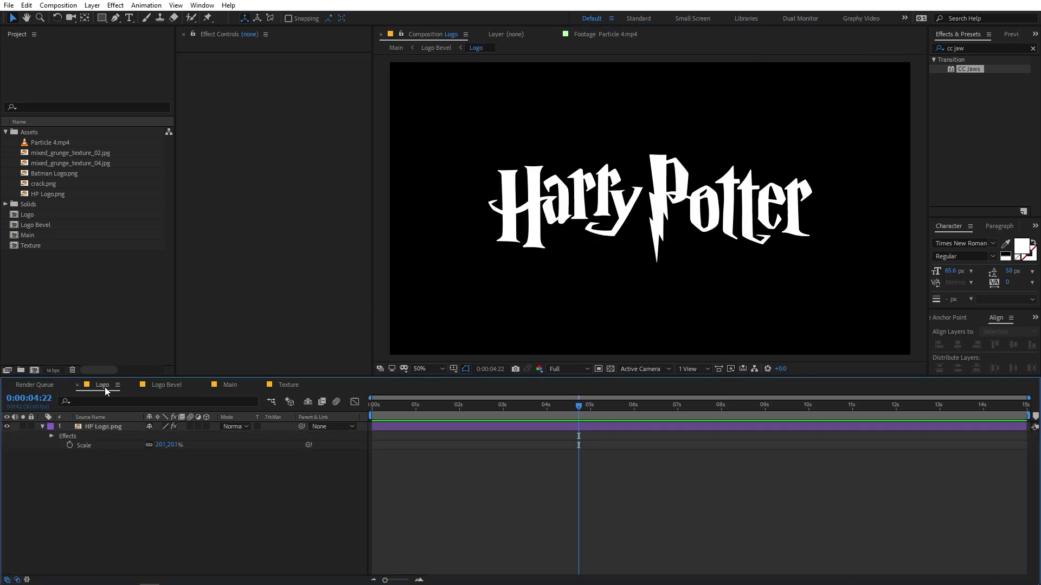
left_click(90, 334)
left_click(47, 171)
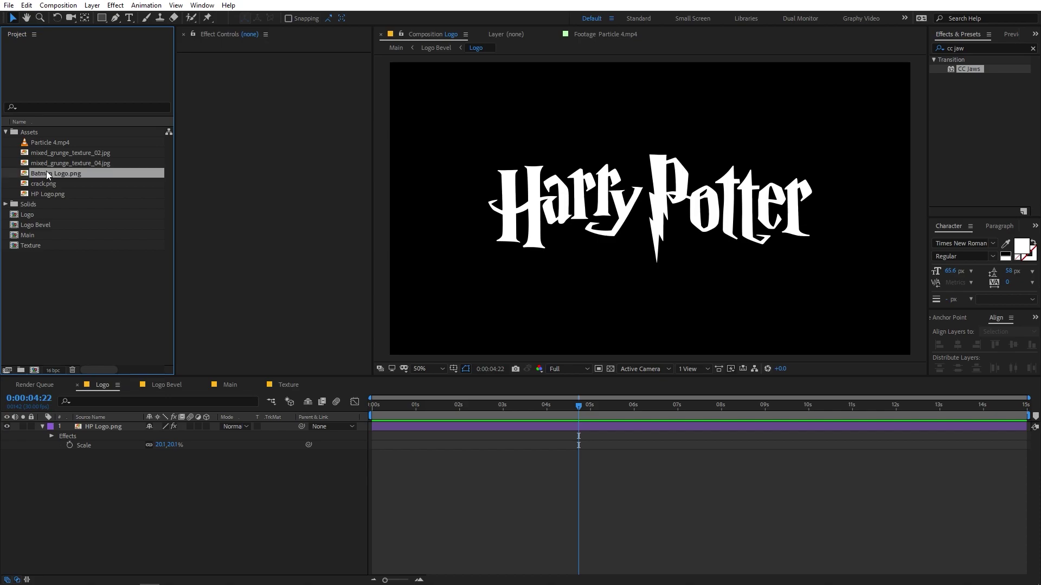
left_click_drag(46, 170, 112, 424)
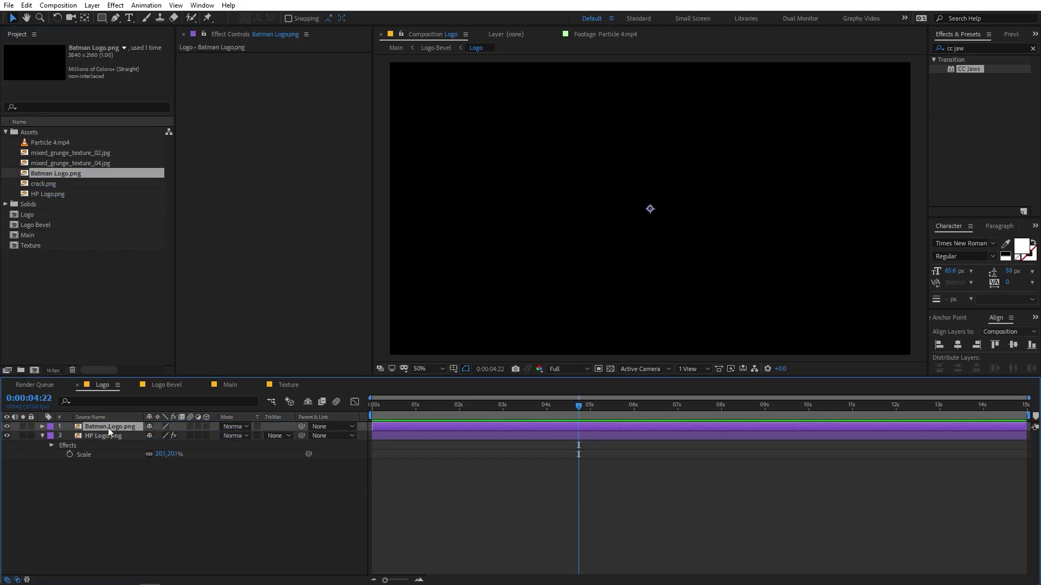
- Apply a Fill effect to the Batman logo with the colour set to white
left_click(990, 50)
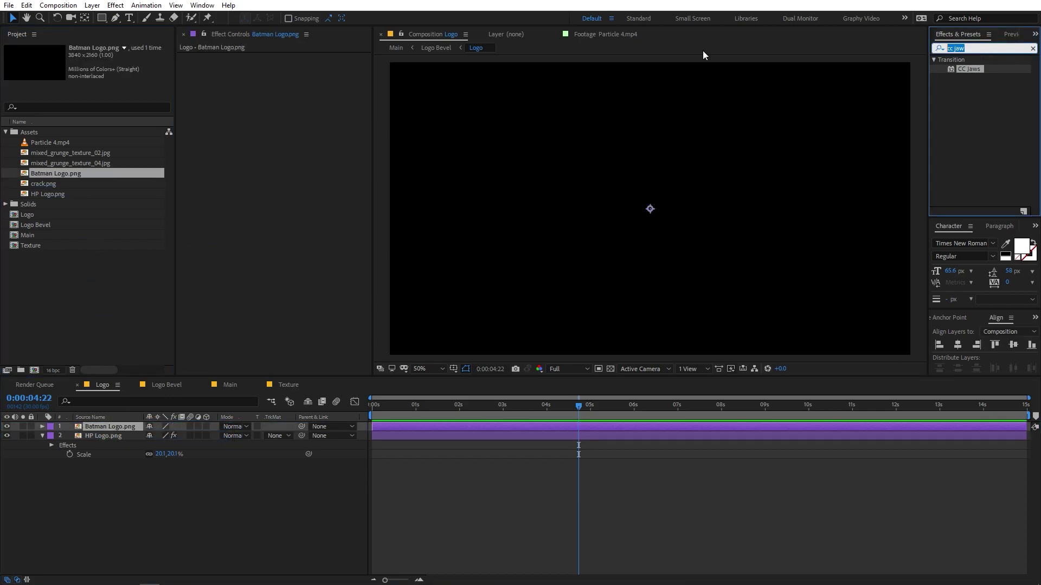
type("fill")
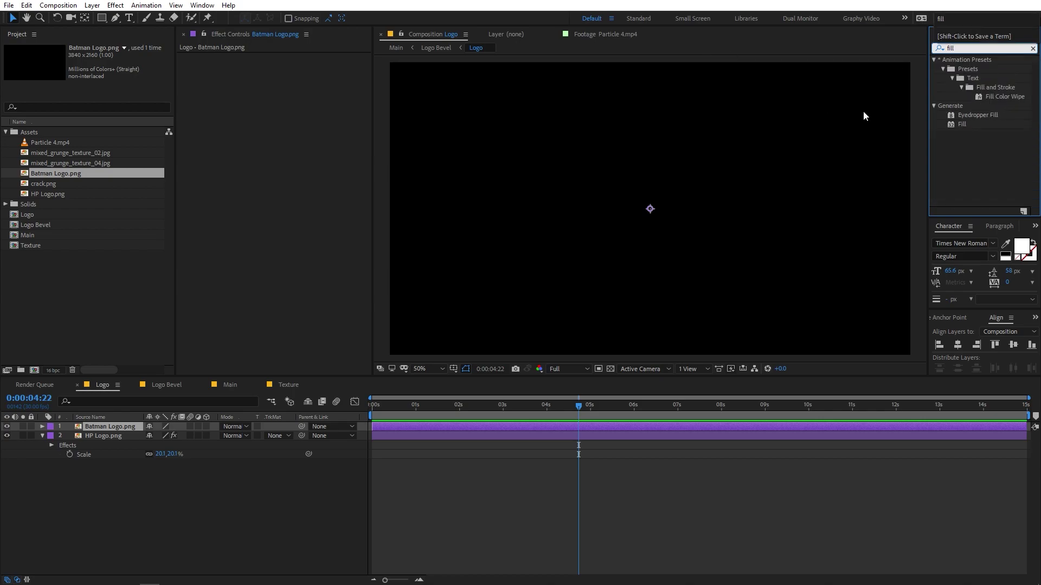
left_click_drag(957, 124, 237, 358)
left_click_drag(115, 425, 115, 425)
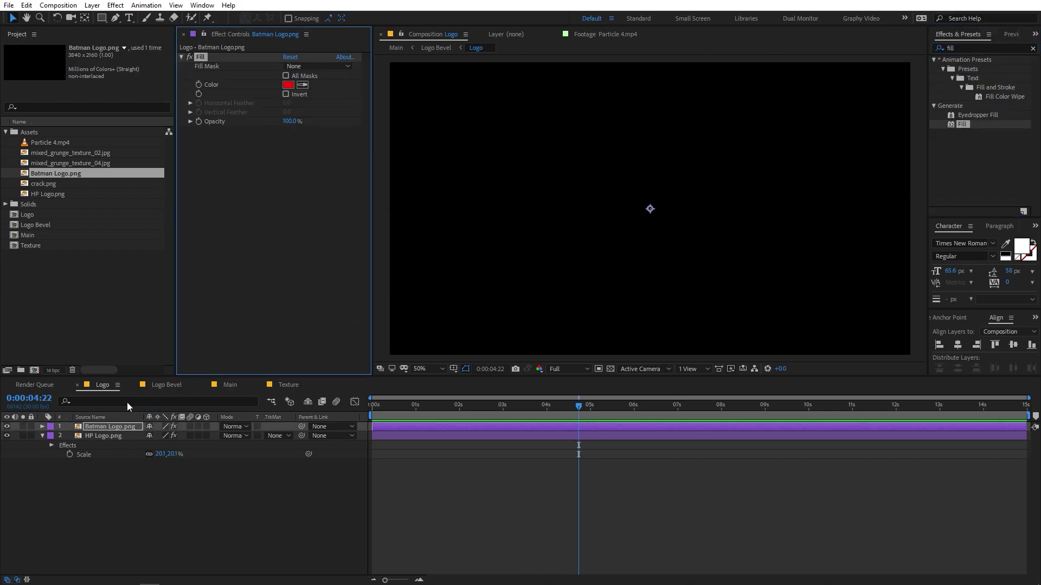
left_click(288, 84)
left_click_drag(106, 264, 97, 255)
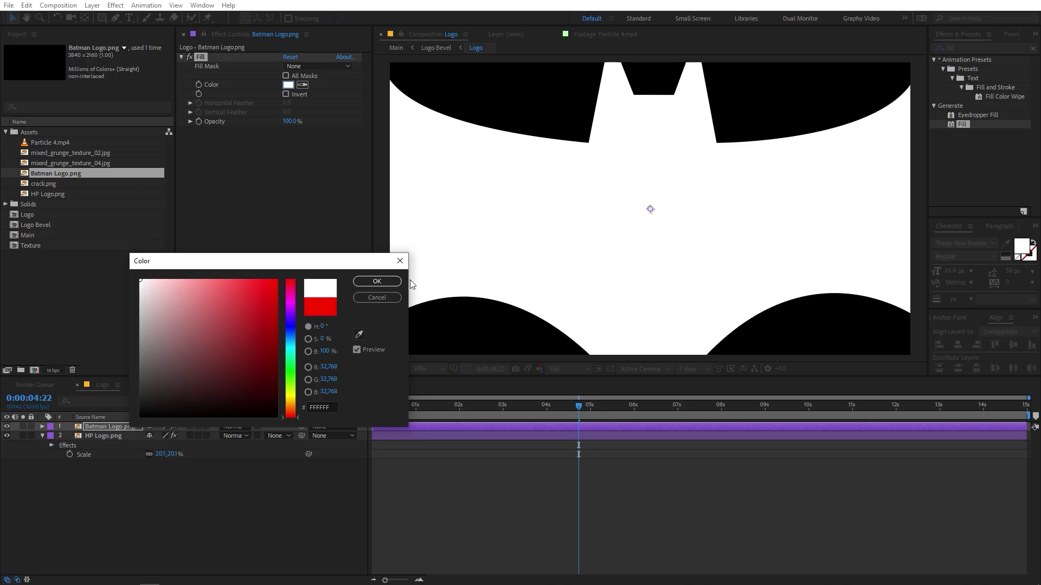
left_click(363, 281)
- Scale the Batman logo to about 23.8%, hide HP Logo.png, and return to Main
key("s")
left_click_drag(182, 436, 150, 437)
left_click(7, 445)
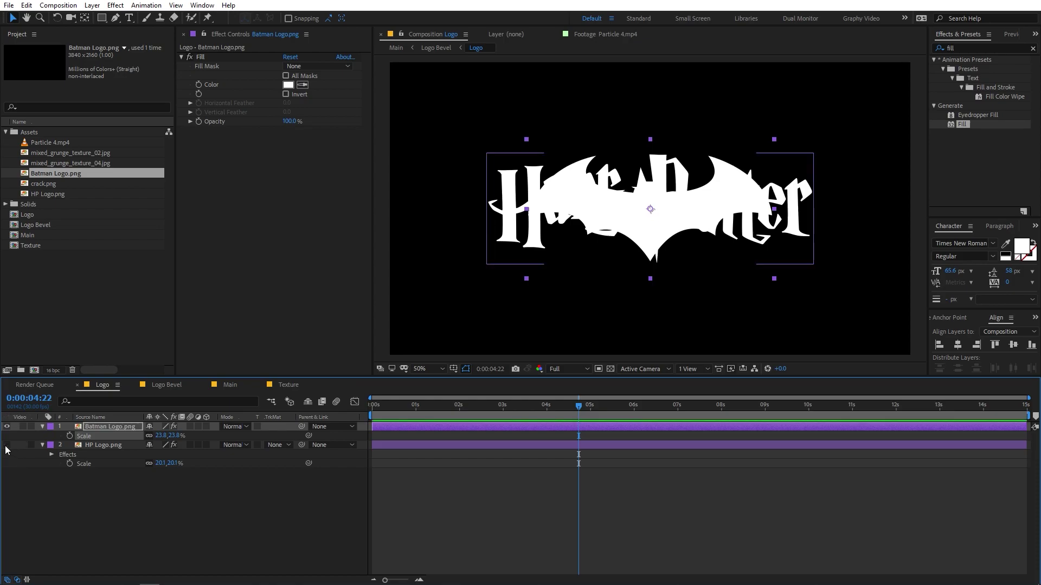
left_click(161, 493)
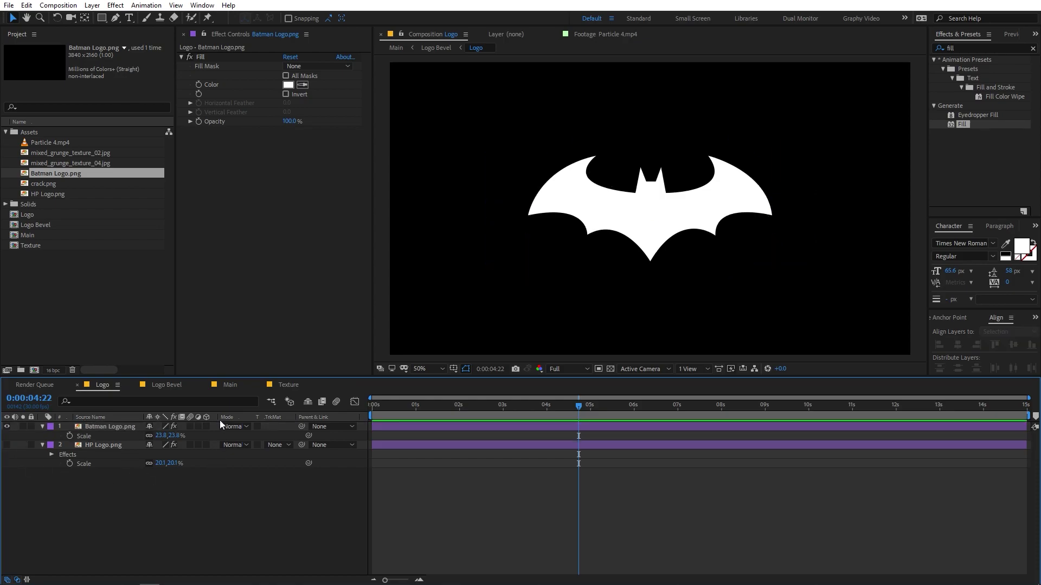
left_click(229, 385)
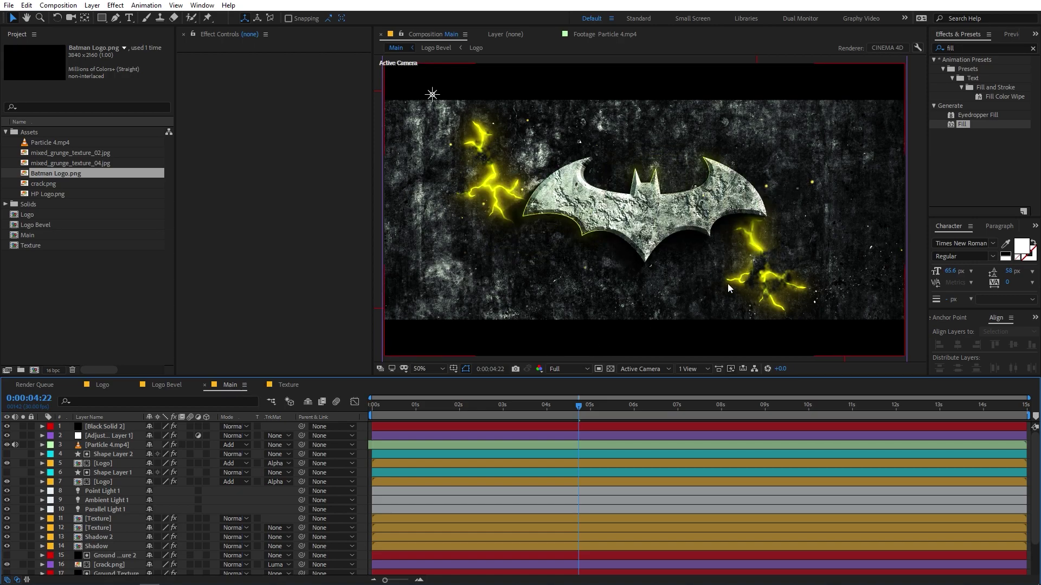
left_click_drag(539, 409, 324, 417)
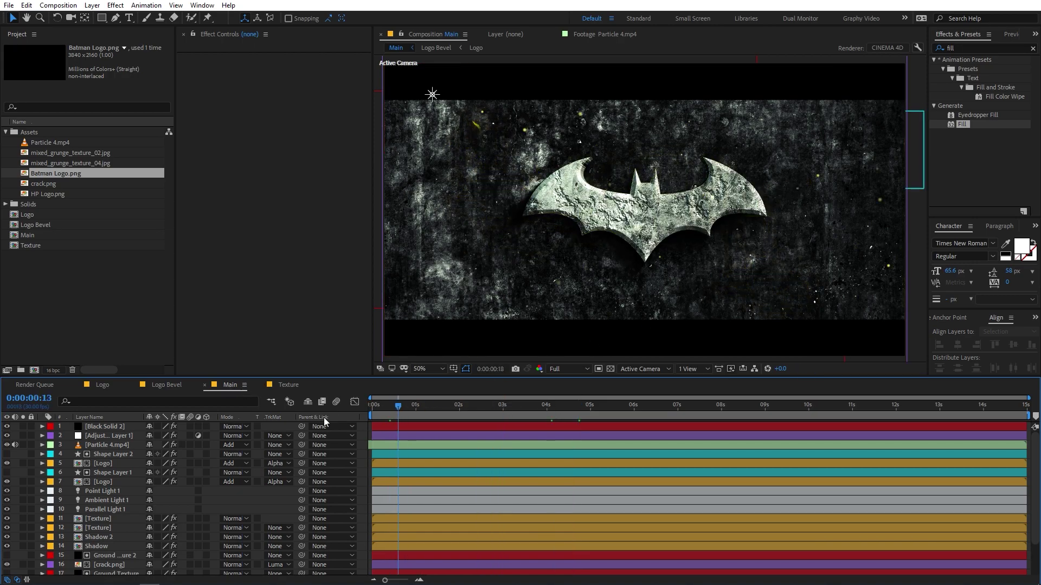
key("space")
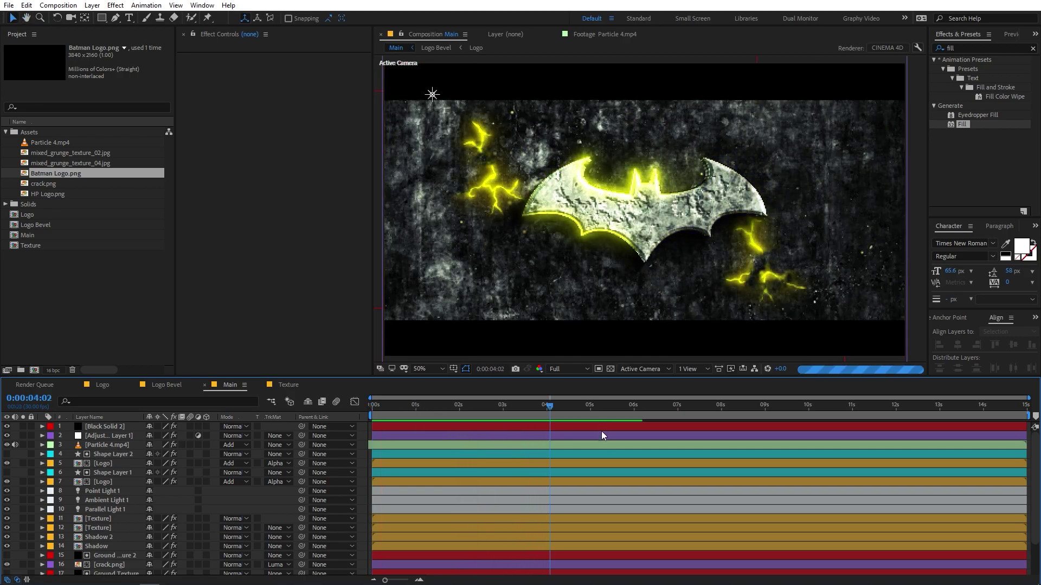
key("space")
left_click_drag(600, 421, 578, 420)
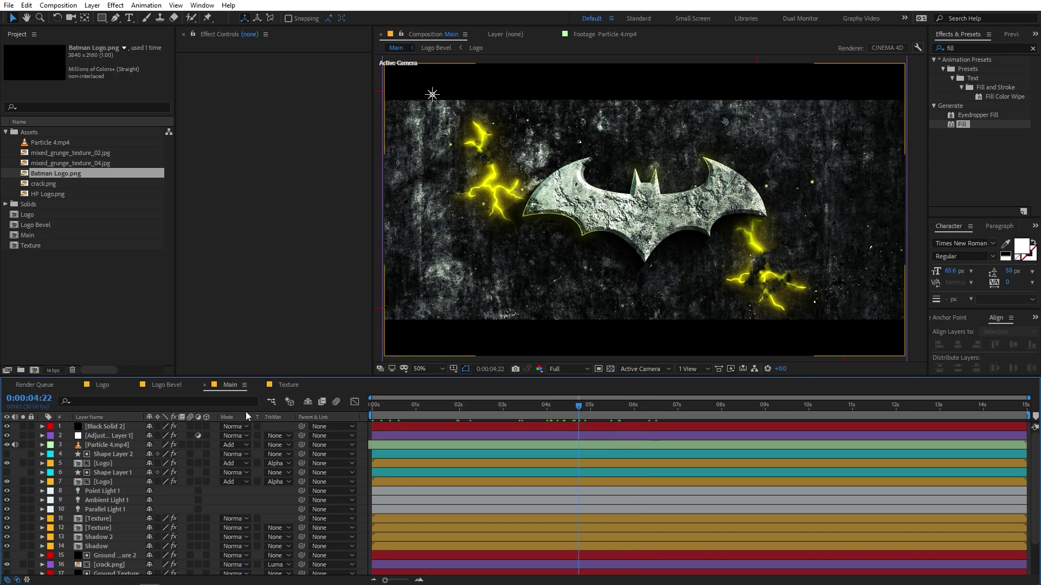
scroll(124, 510, "down", 1)
scroll(125, 509, "down", 1)
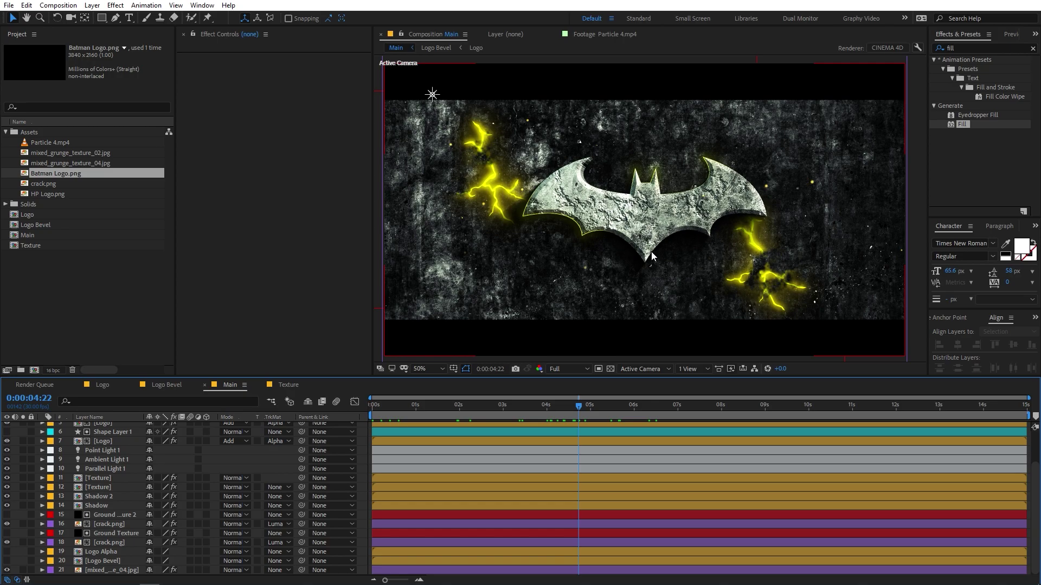
key("period")
key("period")
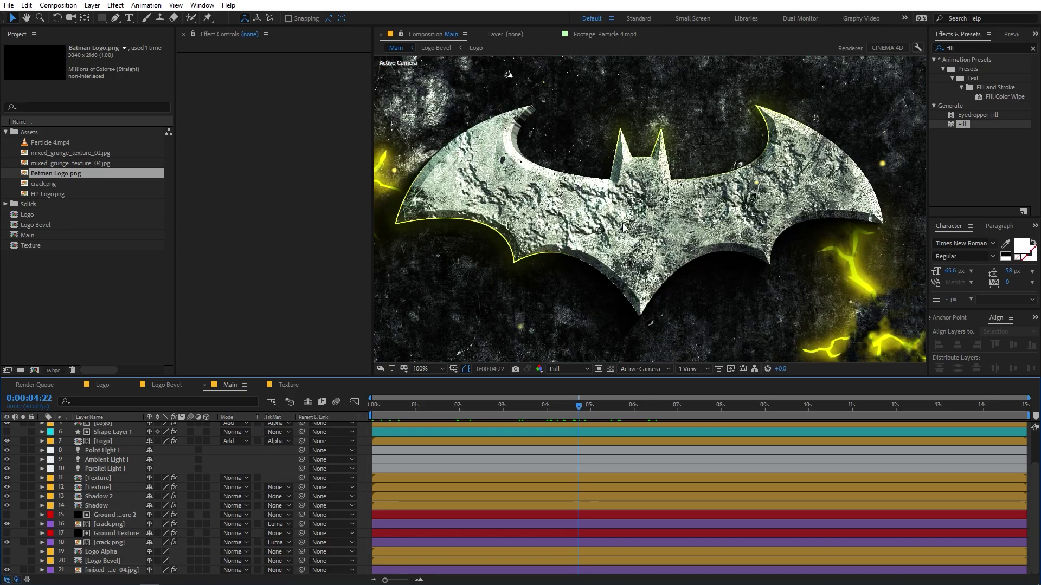
left_click(287, 385)
key("comma")
key("period")
left_click(102, 384)
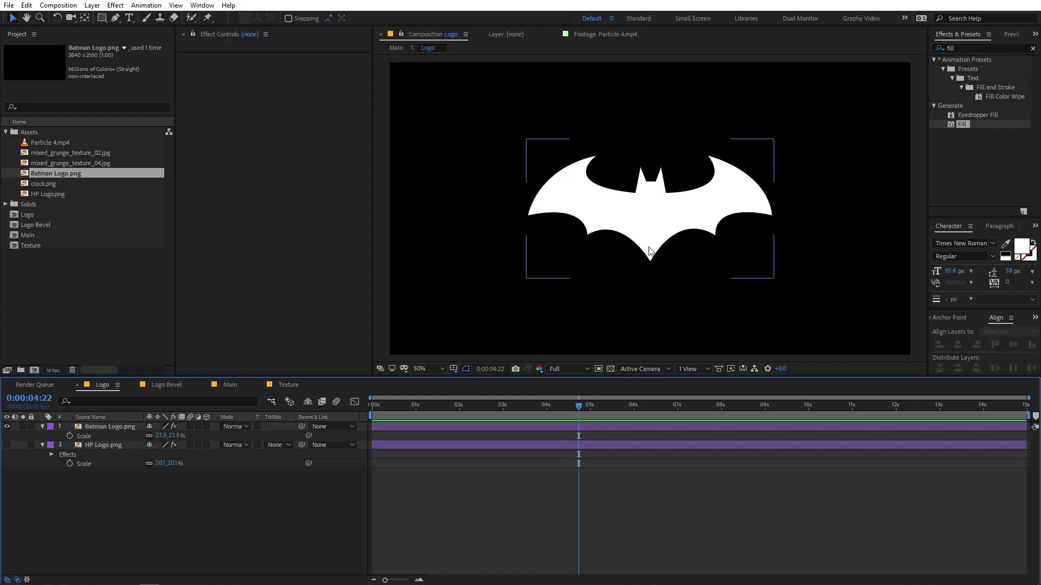
left_click(174, 386)
left_click(230, 385)
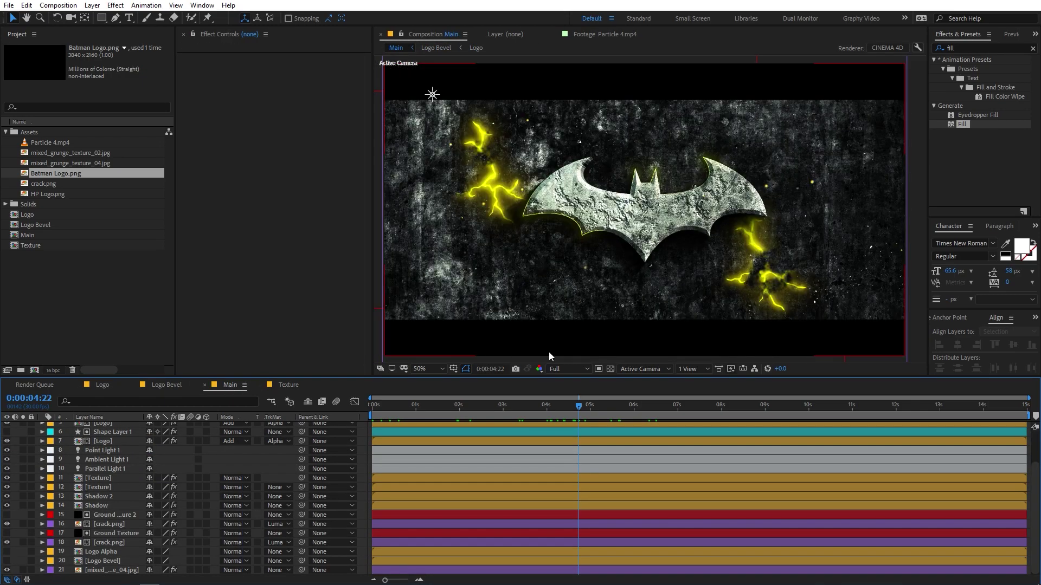
scroll(512, 496, "up", 3)
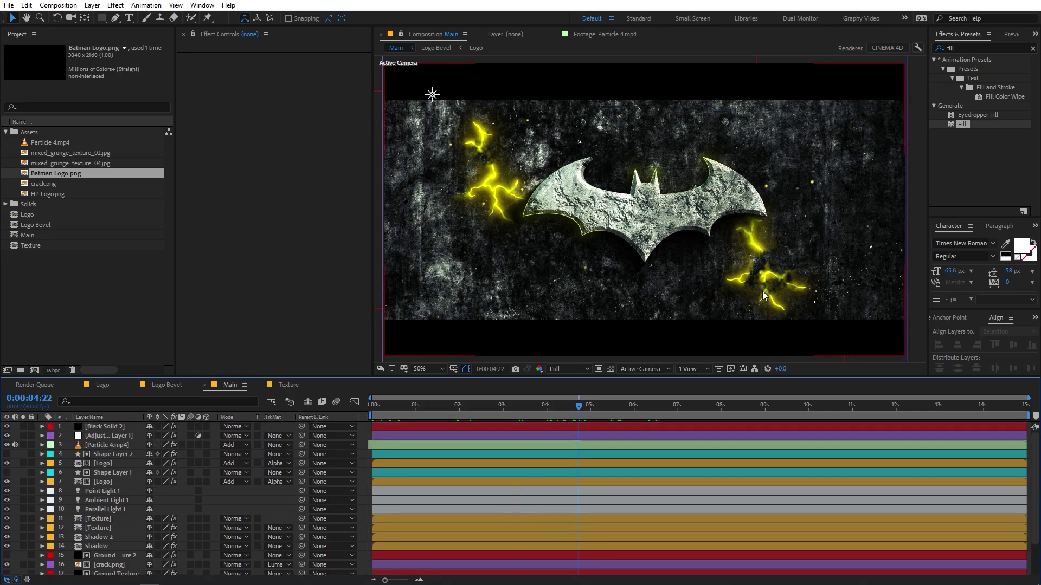
- Add Color Balance (HLS) to Adjustment Layer 1 and shift its hue
left_click(107, 465)
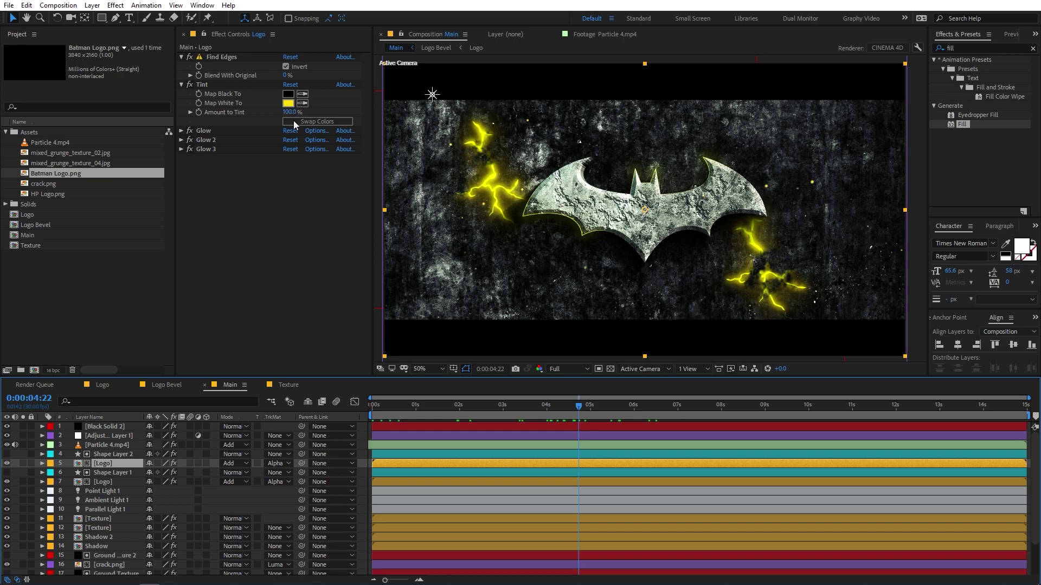
left_click(109, 433)
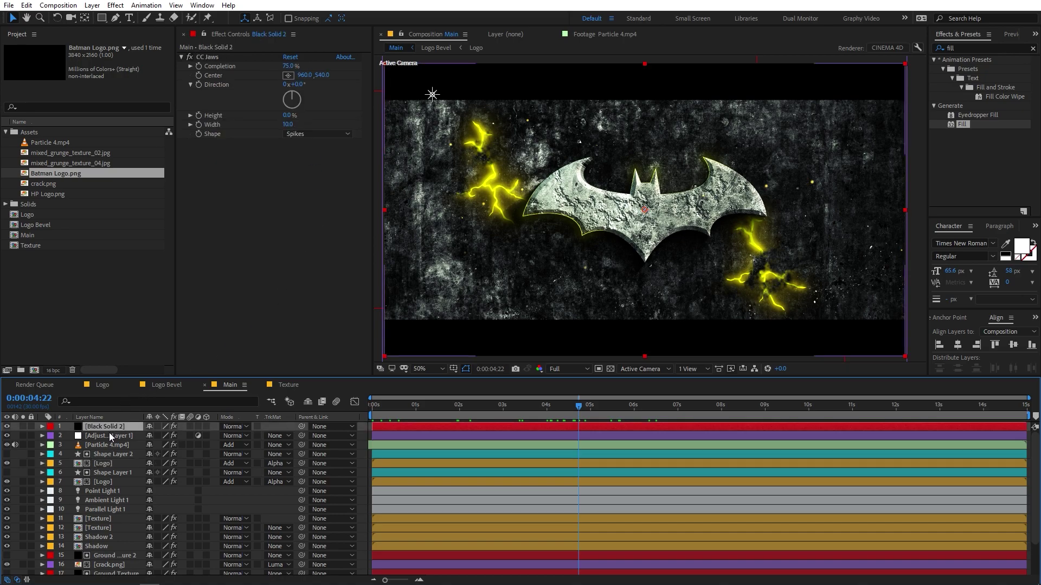
left_click(966, 50)
type("hls")
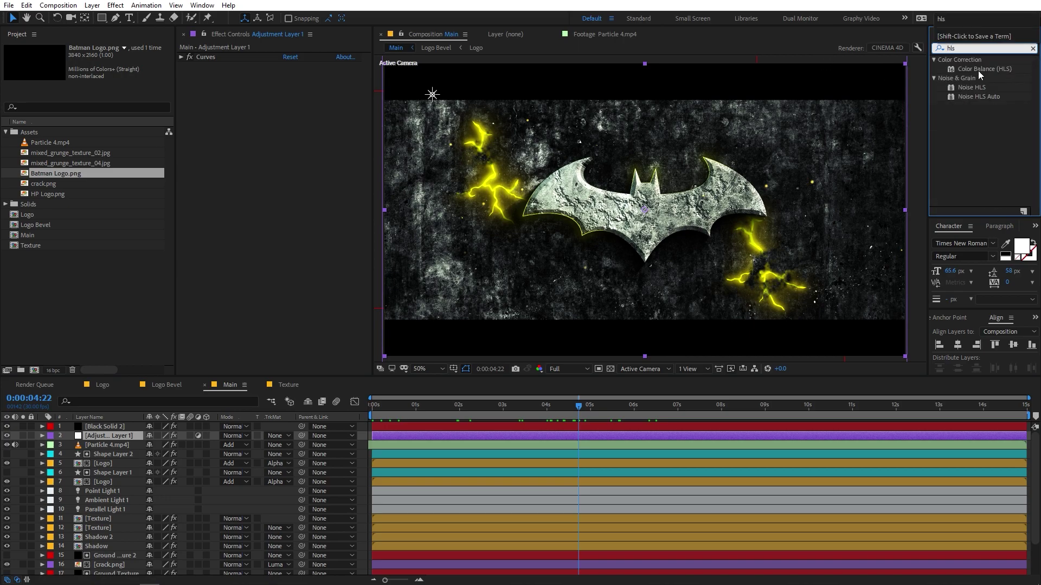
left_click_drag(978, 71, 103, 437)
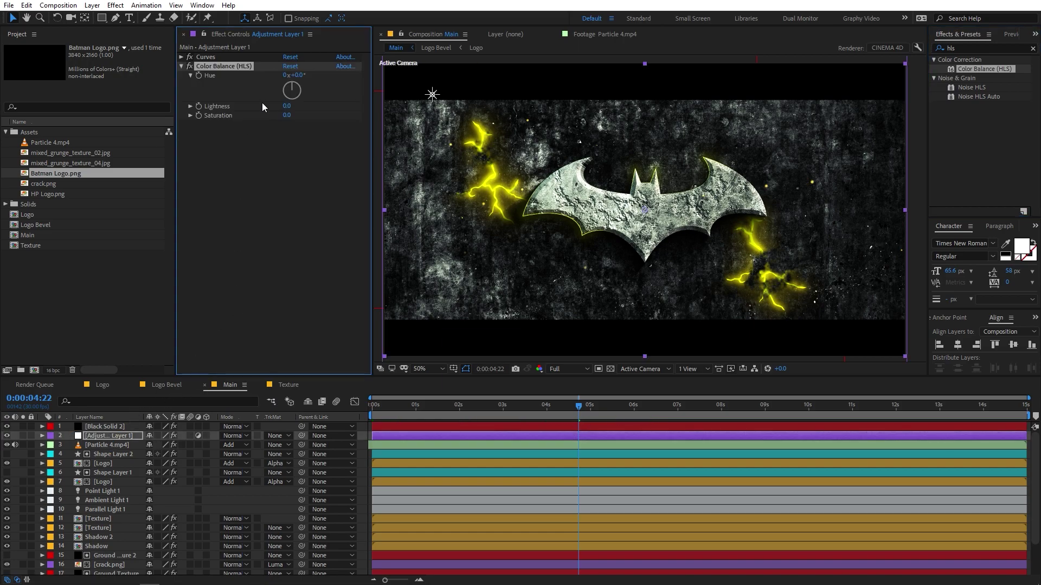
left_click_drag(307, 77, 377, 88)
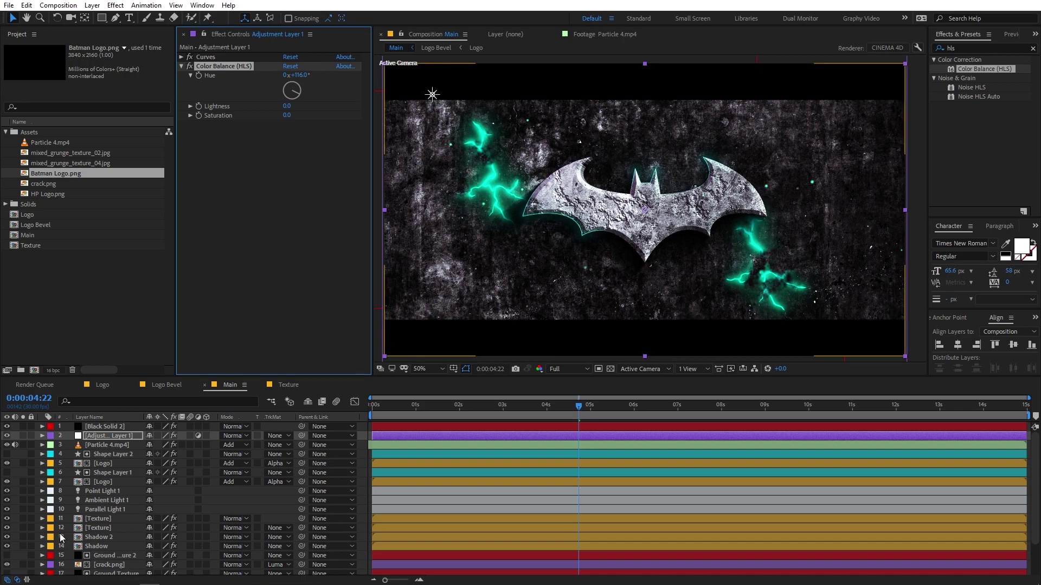
- Move the Ground Texture 2 and crack.png layers up and to the right
scroll(99, 509, "down", 2)
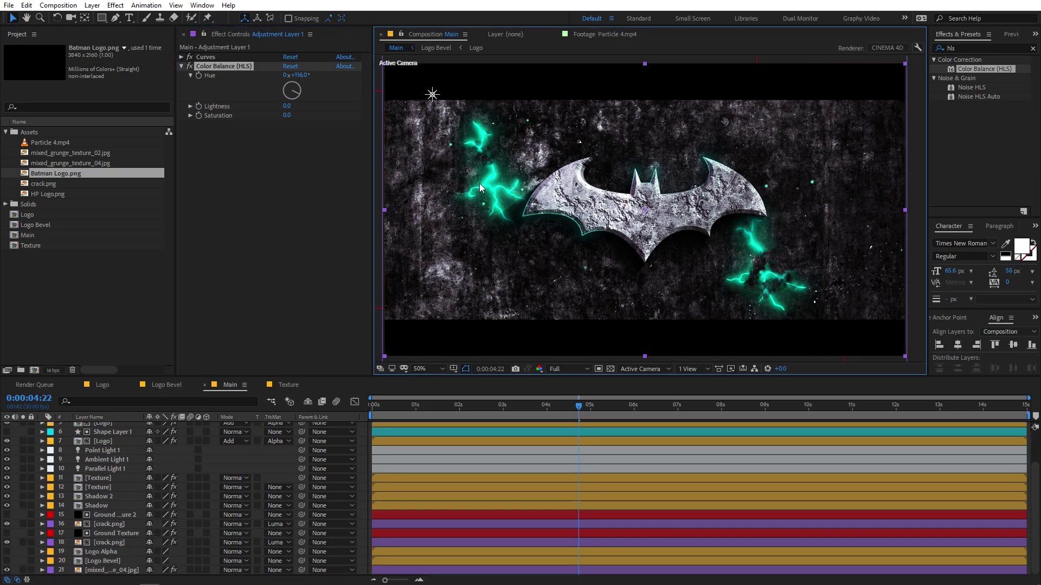
left_click(106, 515)
left_click(100, 524, "shift")
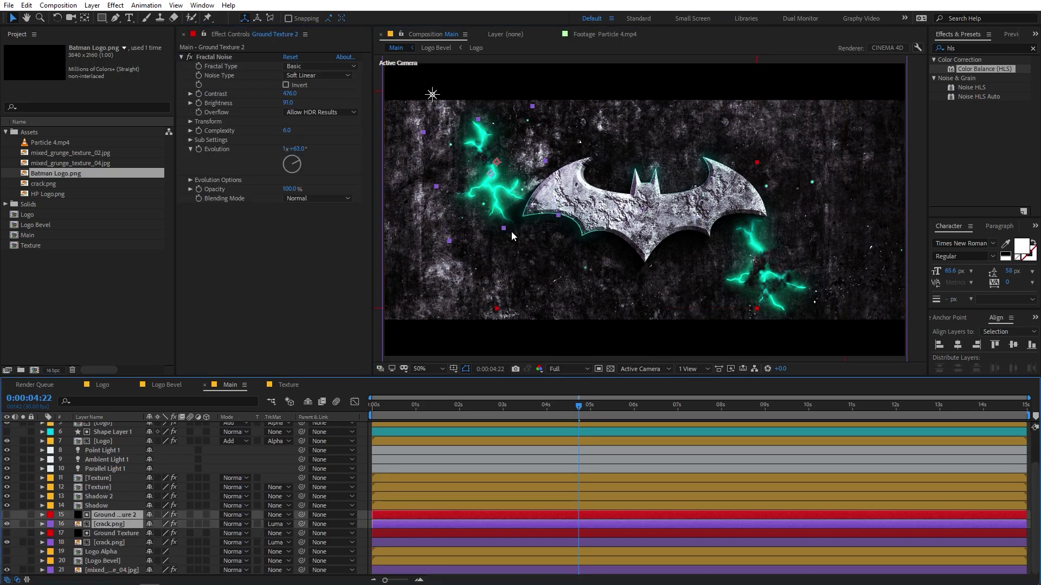
left_click_drag(503, 189, 550, 177)
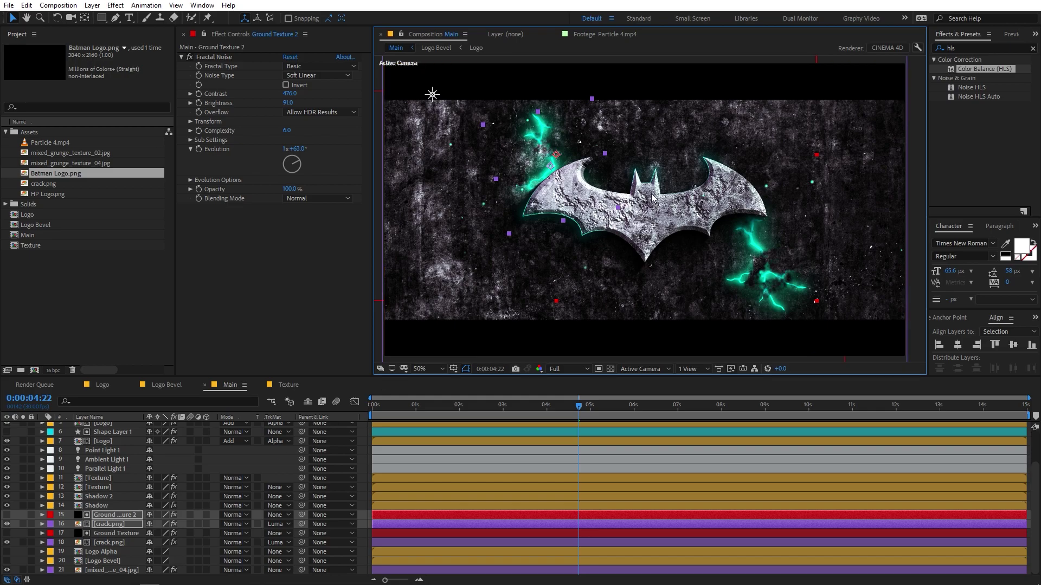
scroll(660, 200, "down", 2)
left_click(806, 229)
- Raise the HLS Hue to about +294° so the cracks glow red
scroll(805, 229, "up", 2)
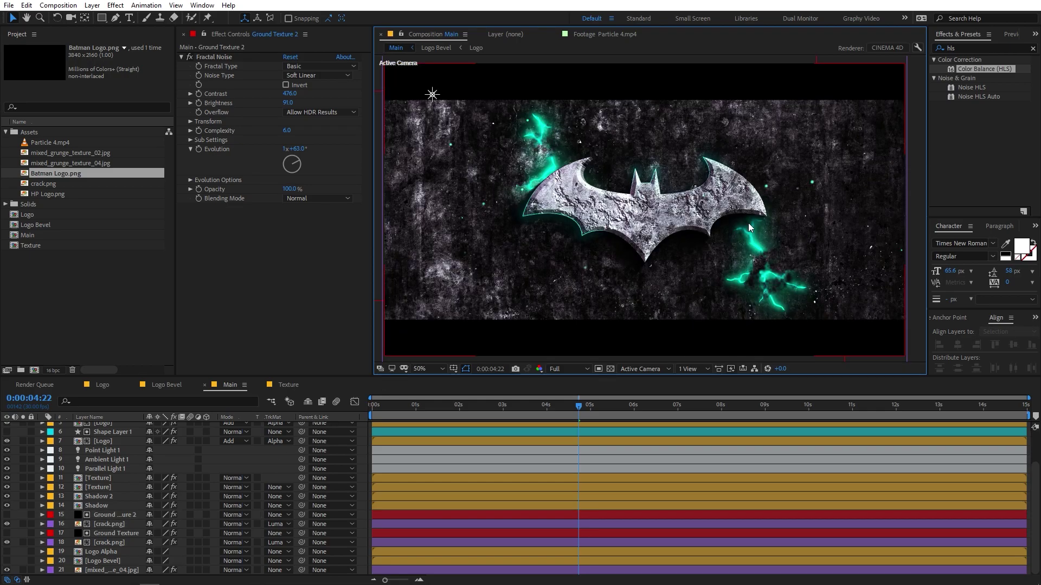
scroll(90, 444, "up", 3)
left_click(102, 436)
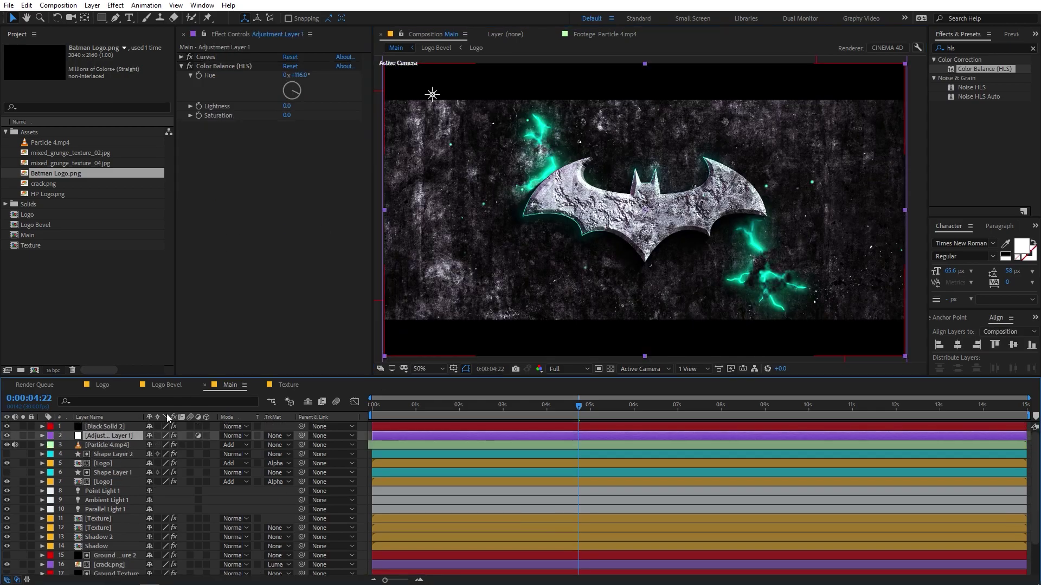
left_click_drag(293, 89, 391, 87)
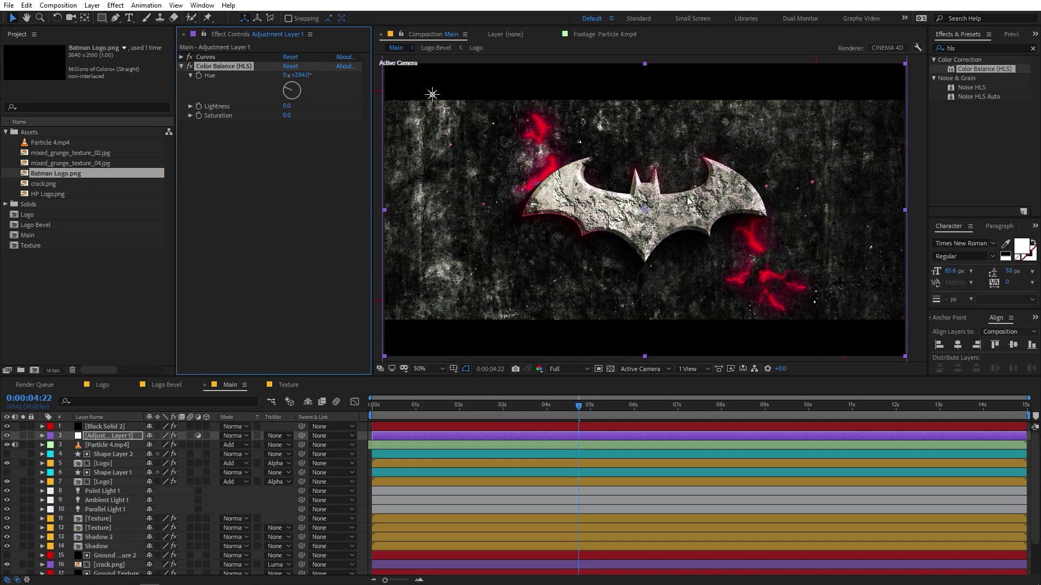
left_click(220, 387)
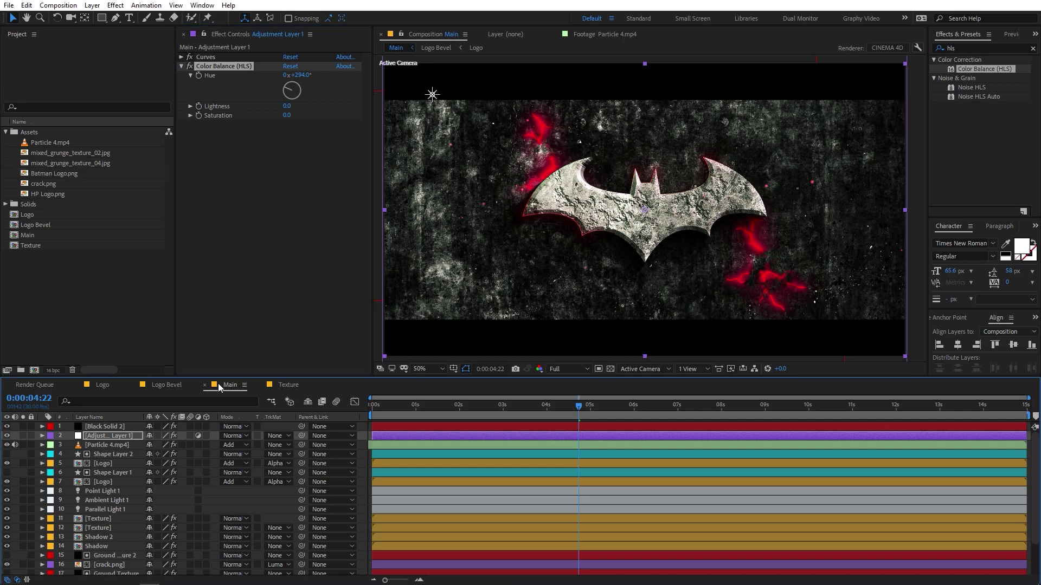
- Show HP Logo.png again, shrink the Batman logo and tilt it about 23°
left_click(102, 385)
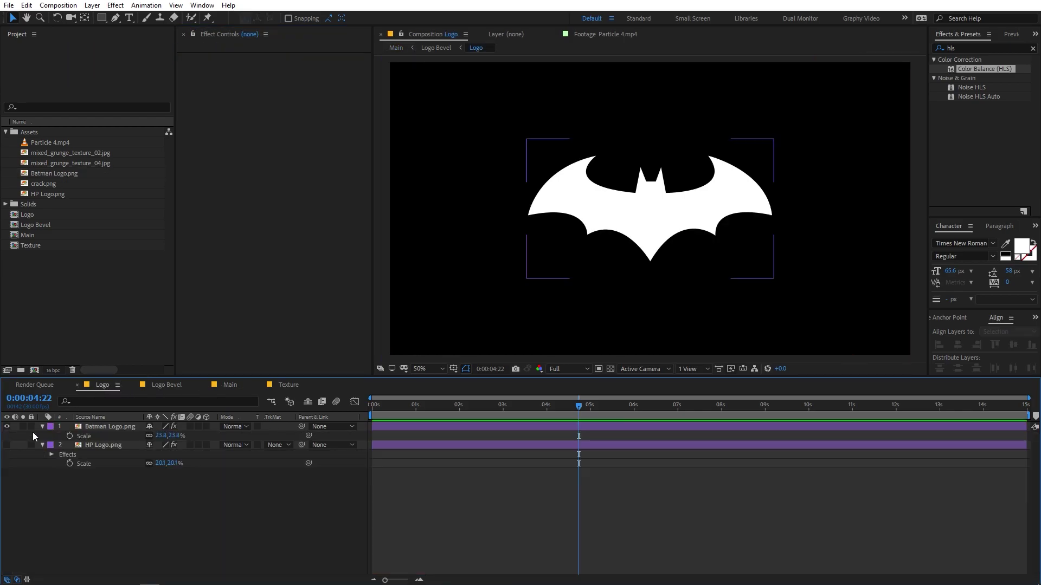
left_click(7, 445)
left_click(96, 427)
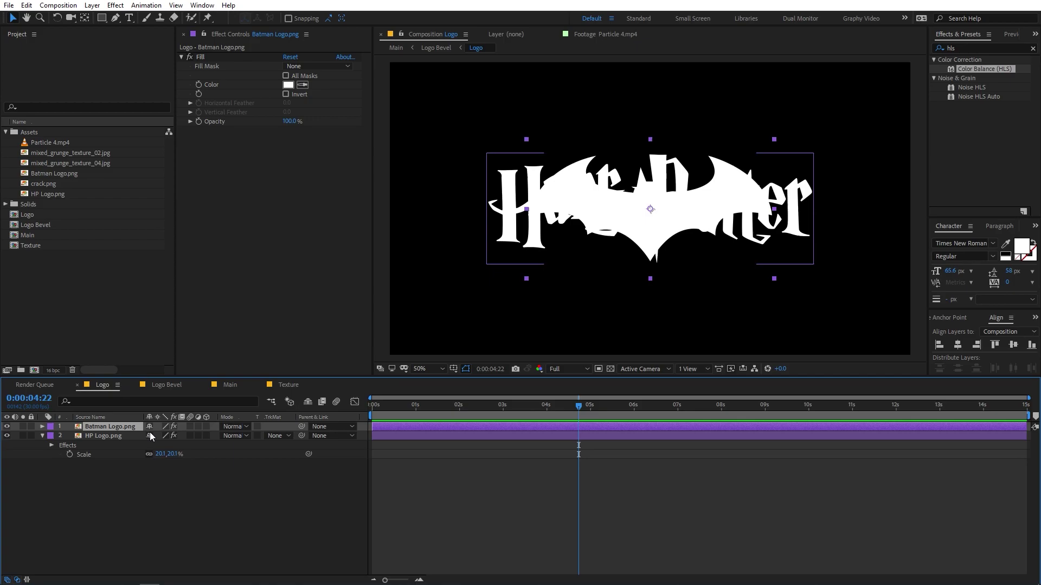
left_click_drag(157, 435, 93, 440)
key("r")
left_click_drag(162, 436, 176, 437)
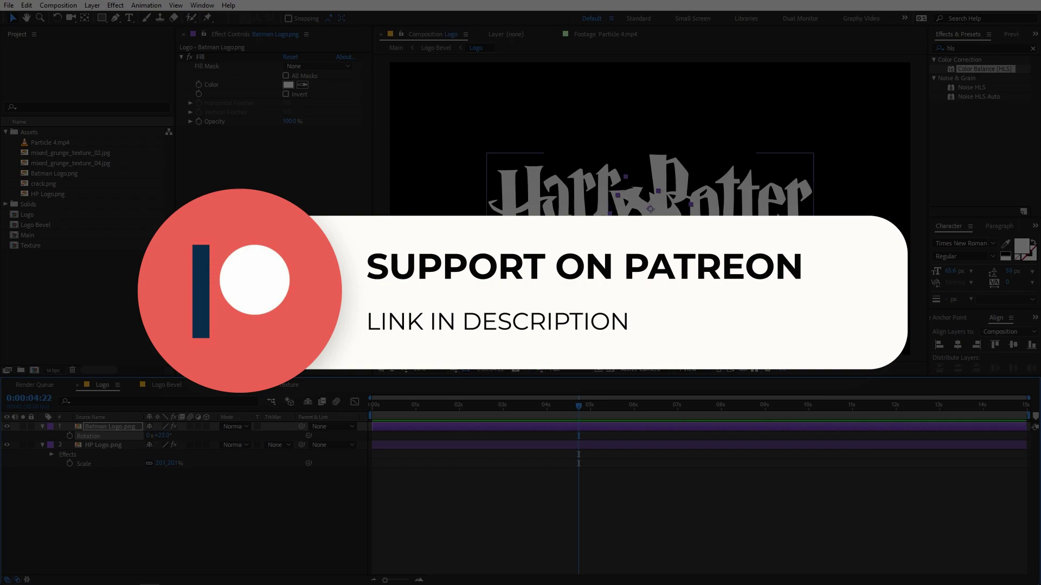
- Place the small bat above the title's right end, resize it slightly, and return to Main
left_click_drag(650, 210, 765, 144)
key("s")
left_click_drag(159, 435, 170, 436)
left_click_drag(789, 146, 790, 137)
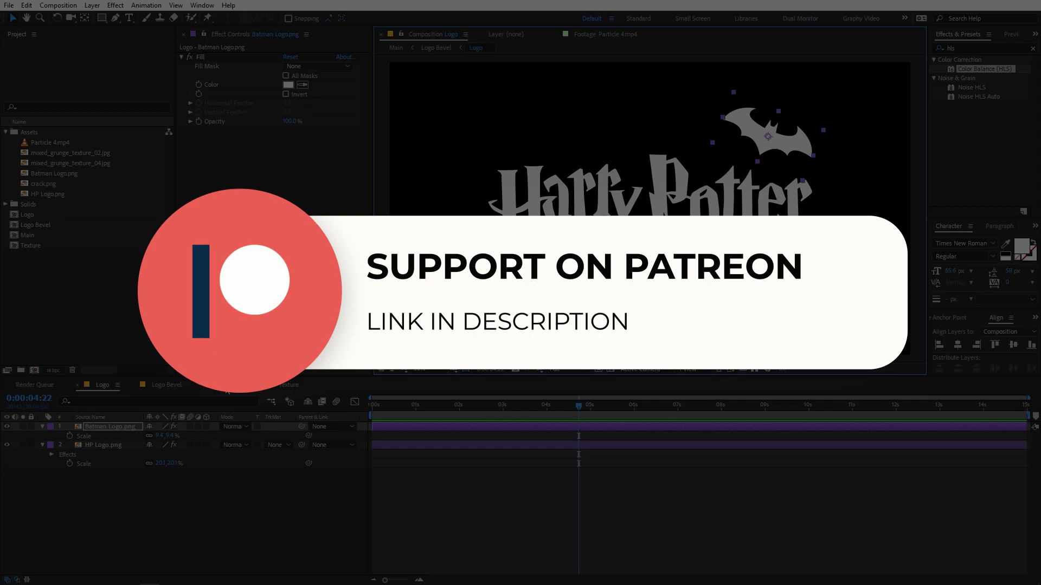
left_click(227, 387)
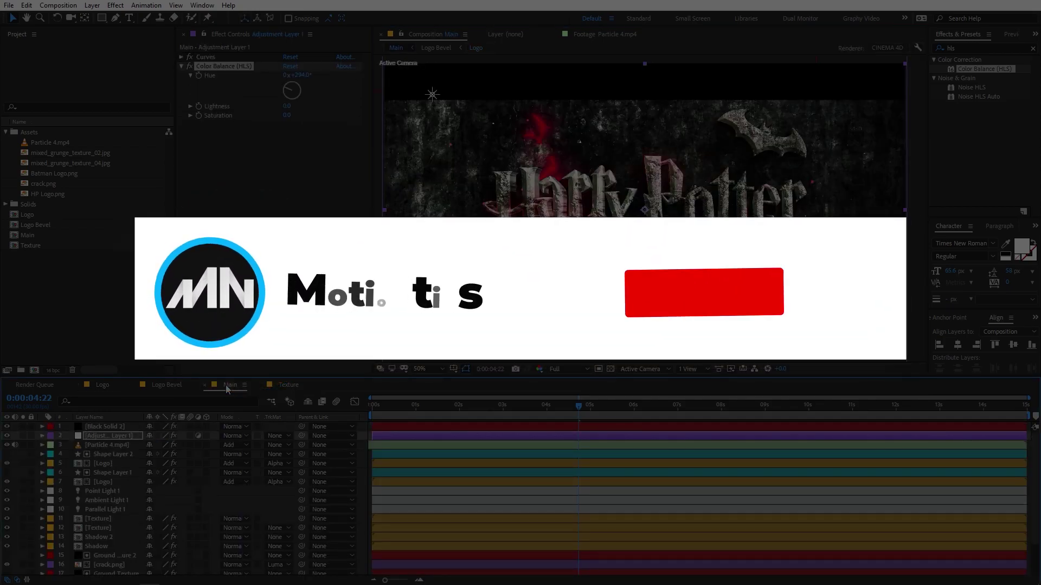